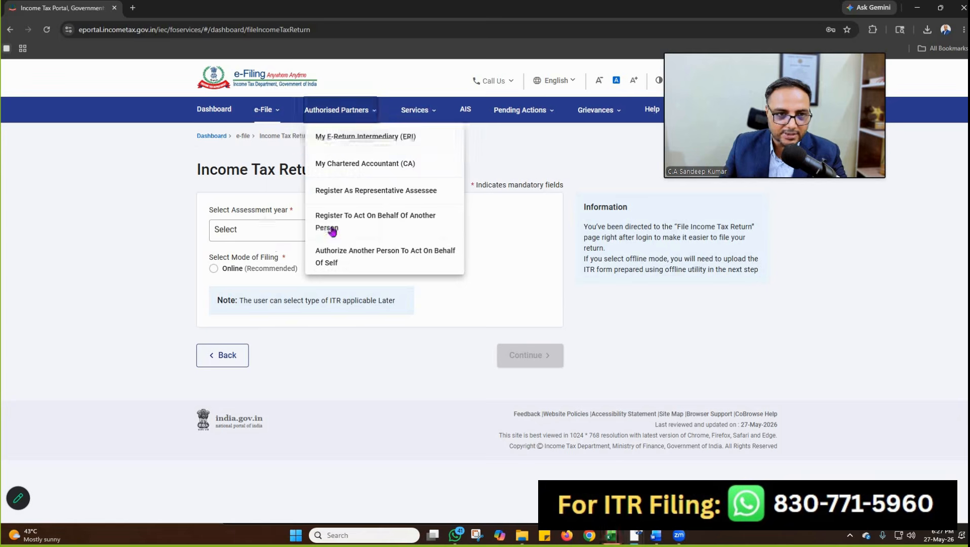
Step: Start an income tax return for assessment year 2026-27 (Current A.Y.) in the online filing mode
left_click(333, 230)
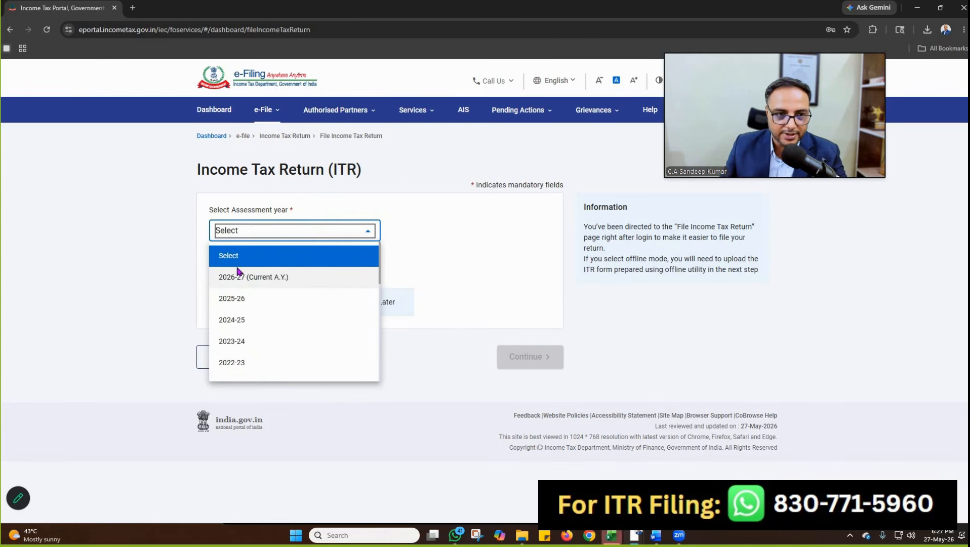
left_click(281, 278)
left_click(213, 269)
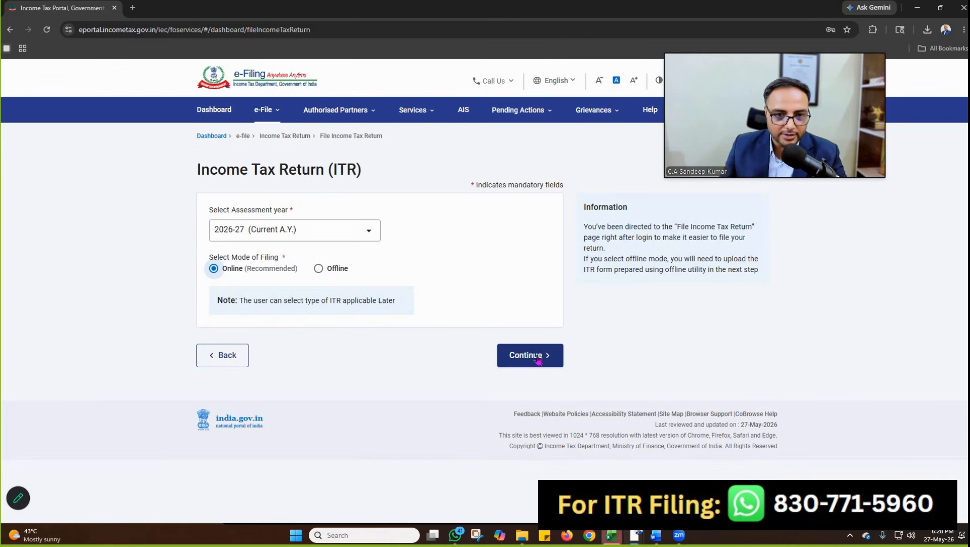
left_click(538, 358)
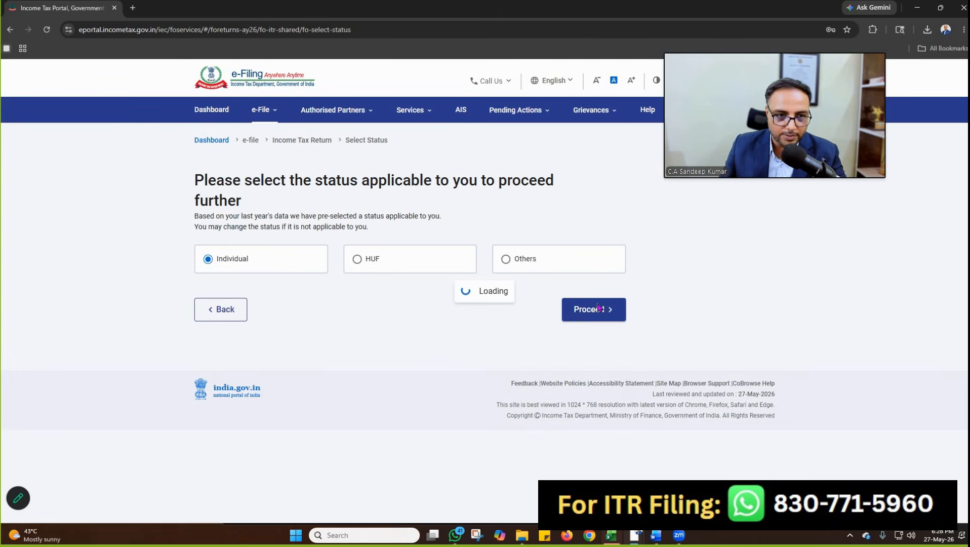
Step: Proceed with the Individual status and choose ITR-2 as the form to file
left_click(589, 309)
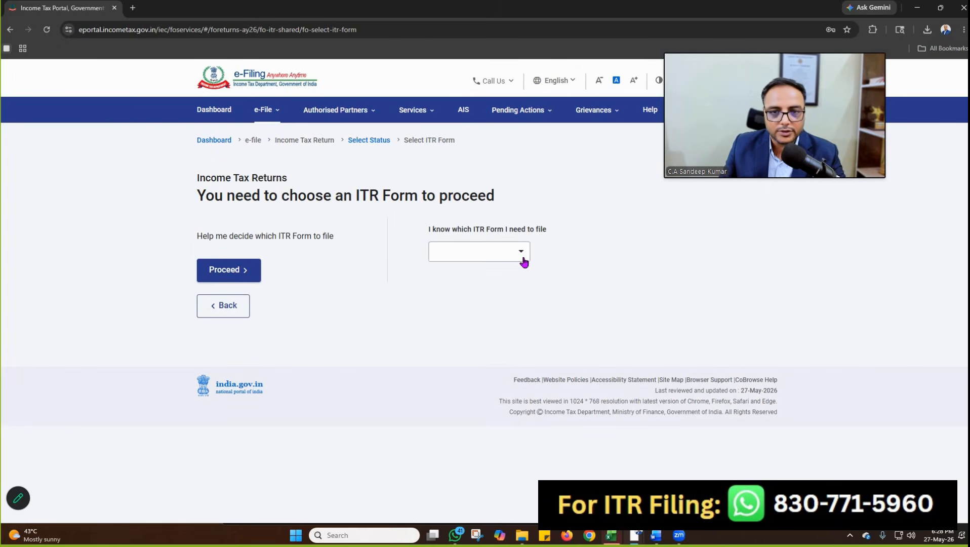
left_click(520, 255)
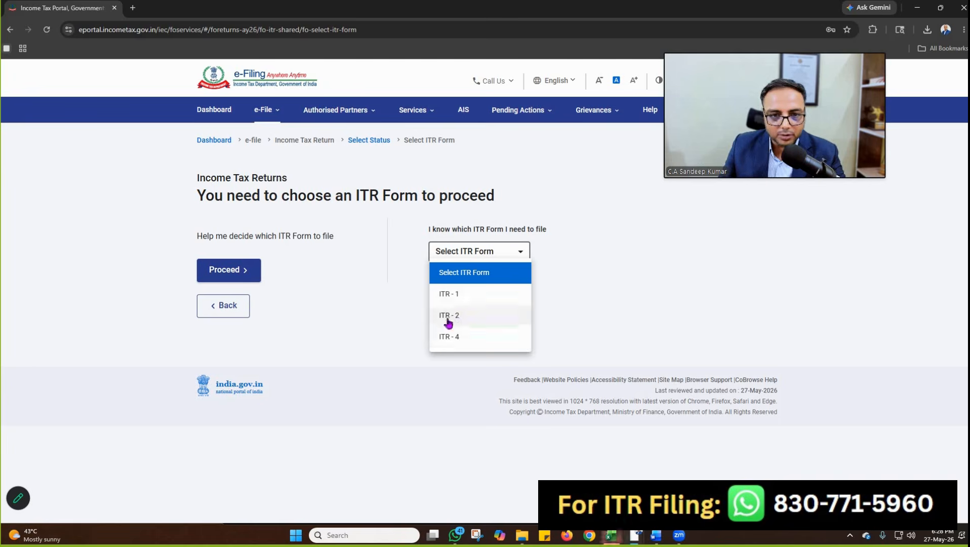
left_click(473, 316)
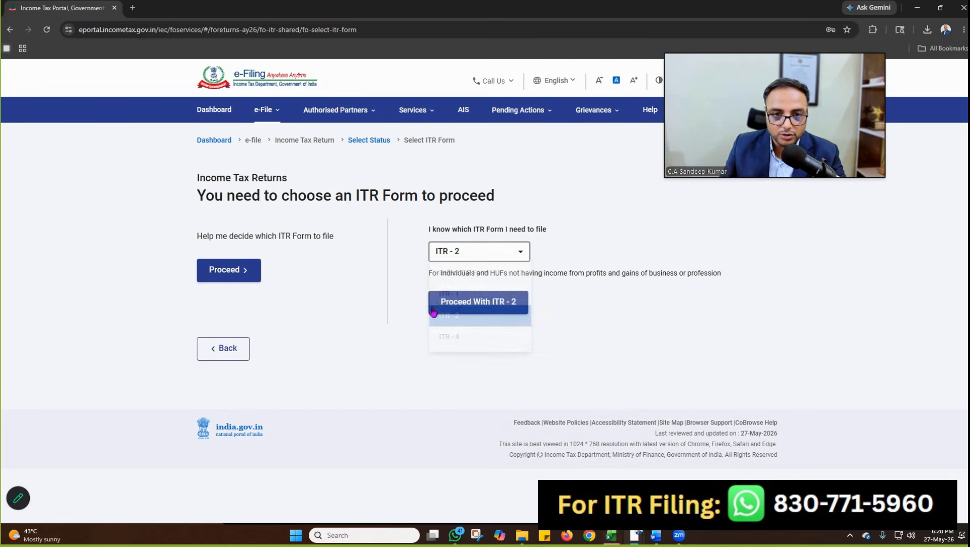
left_click(483, 306)
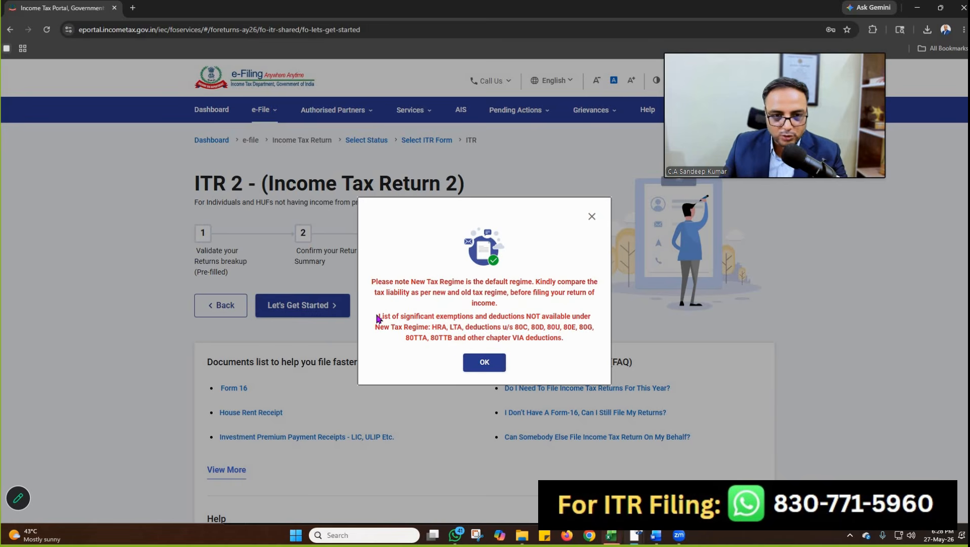
Step: Start the ITR-2 return past the tax regime notice, with taxable income above the basic exemption limit as the filing reason
left_click_drag(377, 316, 484, 361)
left_click(433, 329)
left_click(485, 361)
left_click(305, 307)
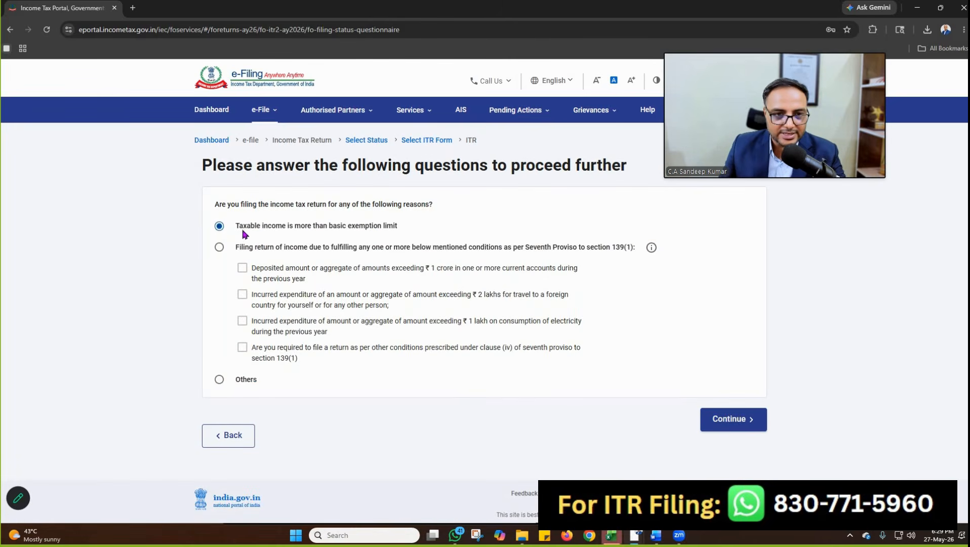
left_click(732, 425)
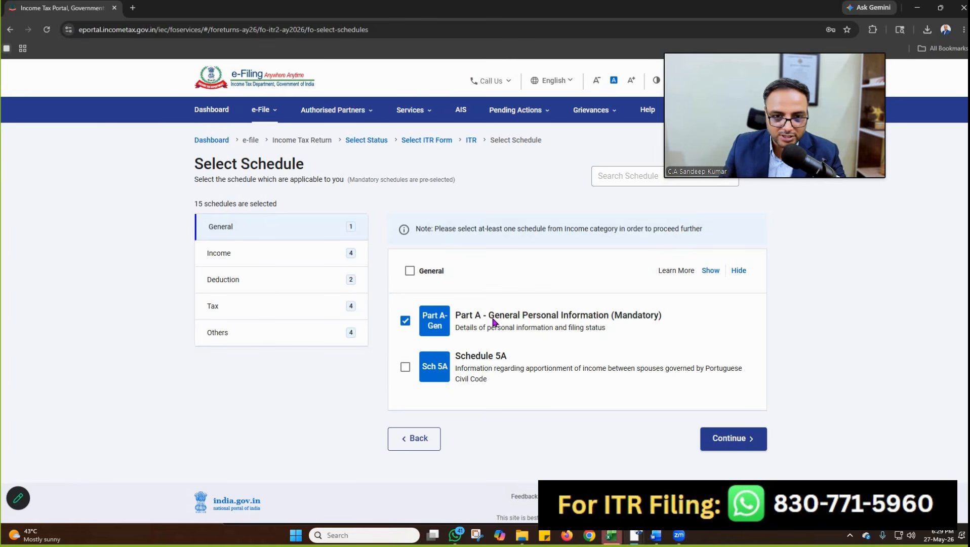
Step: Add Schedule Capital Gains and Schedule 112A to the return's income schedules
left_click(405, 322)
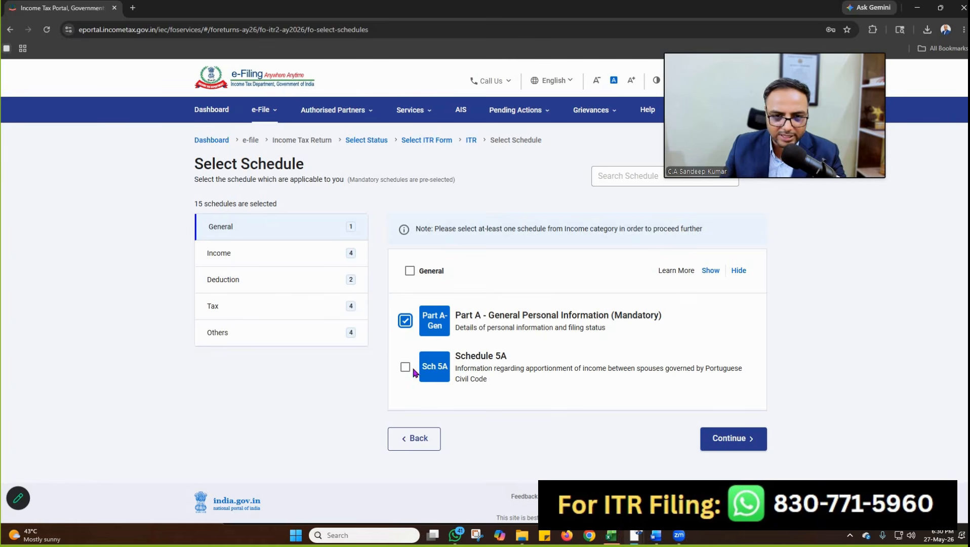
left_click(255, 256)
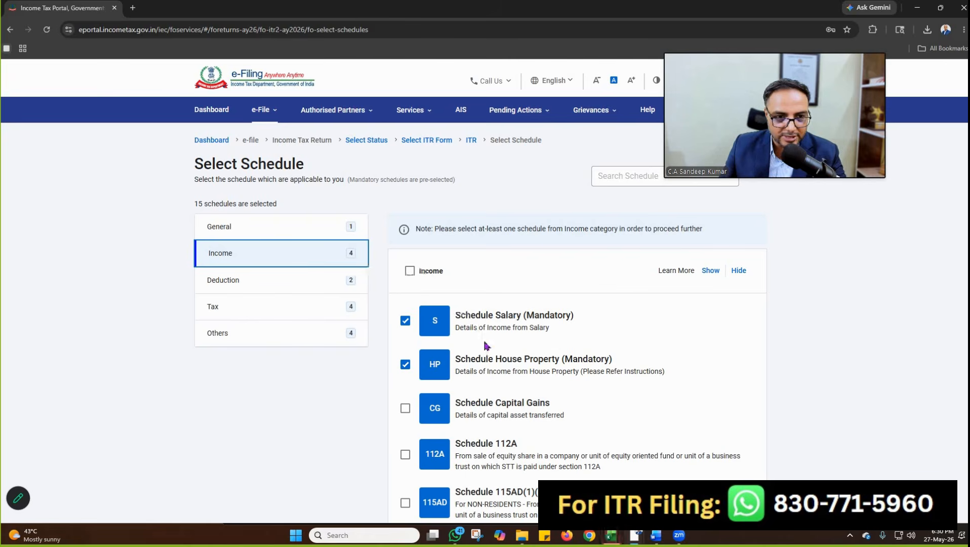
scroll(470, 195, "down", 3)
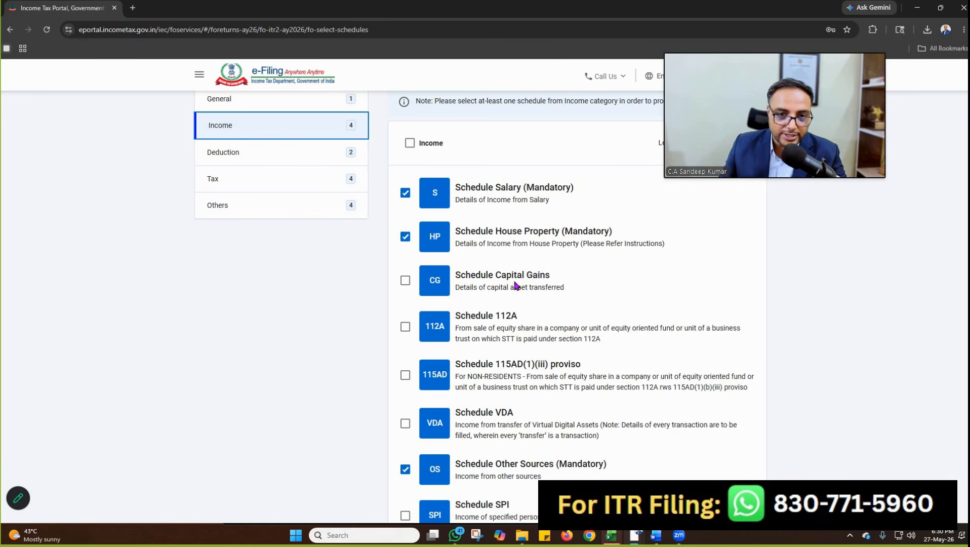
scroll(405, 228, "down", 1)
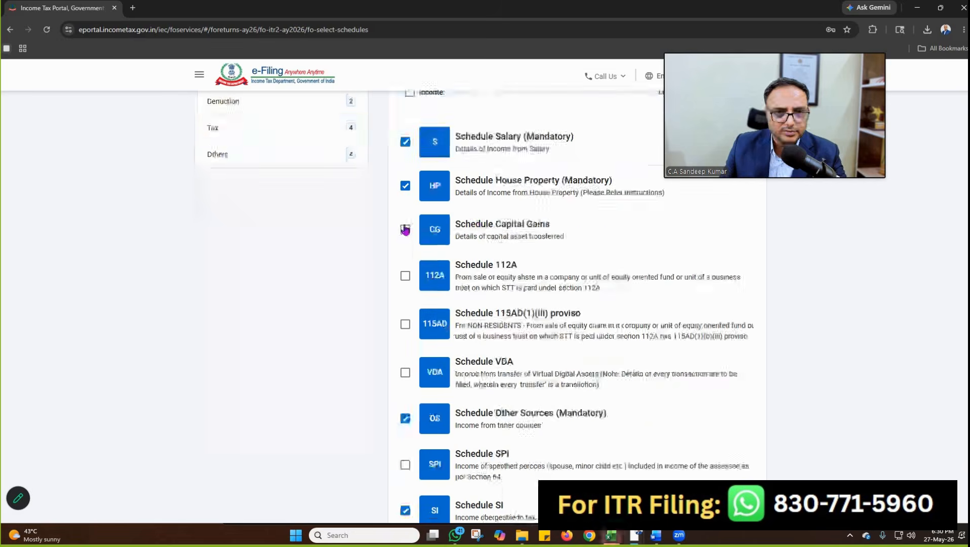
left_click(405, 231)
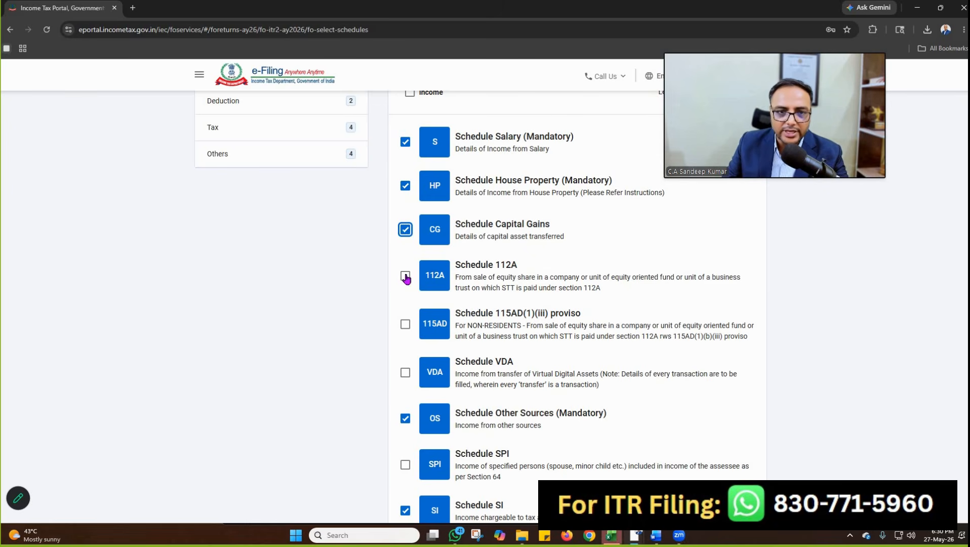
left_click(405, 277)
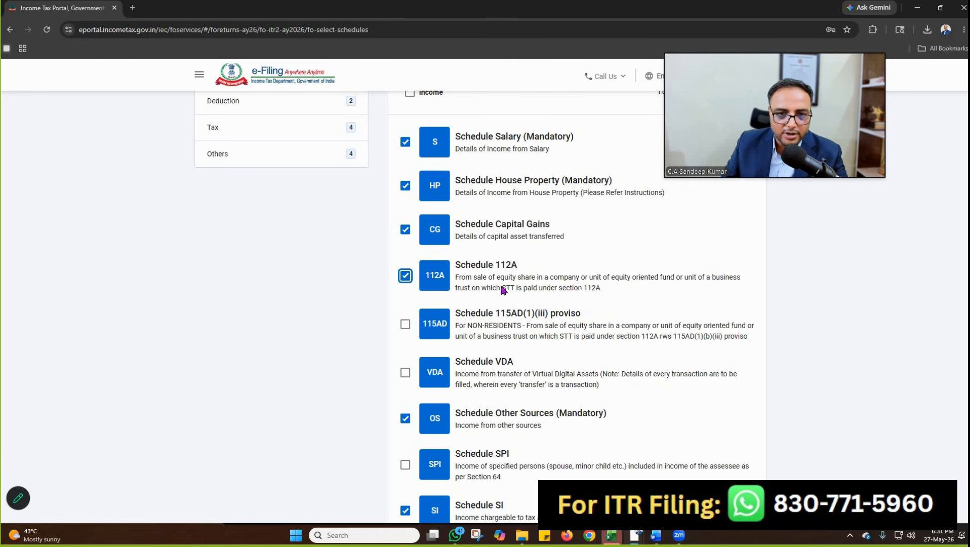
left_click_drag(501, 288, 603, 283)
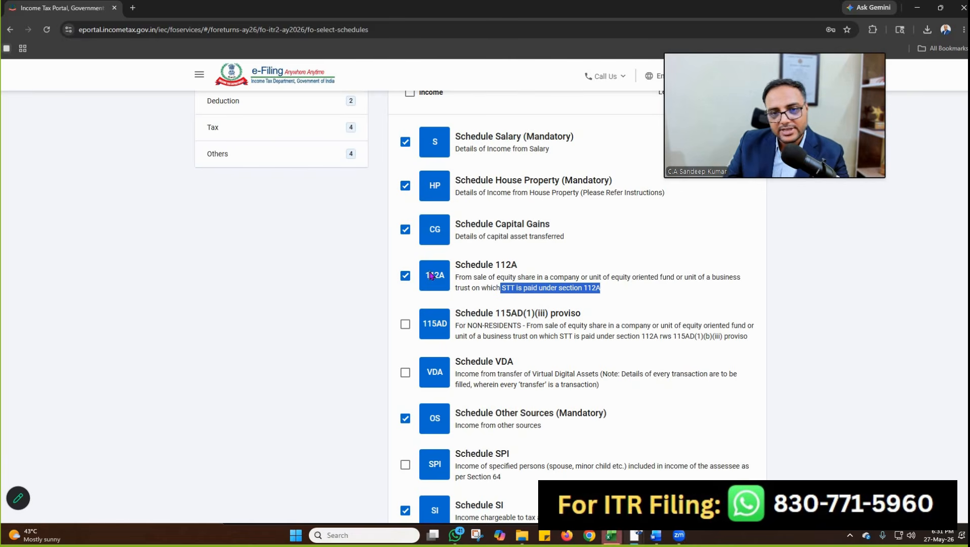
left_click(410, 304)
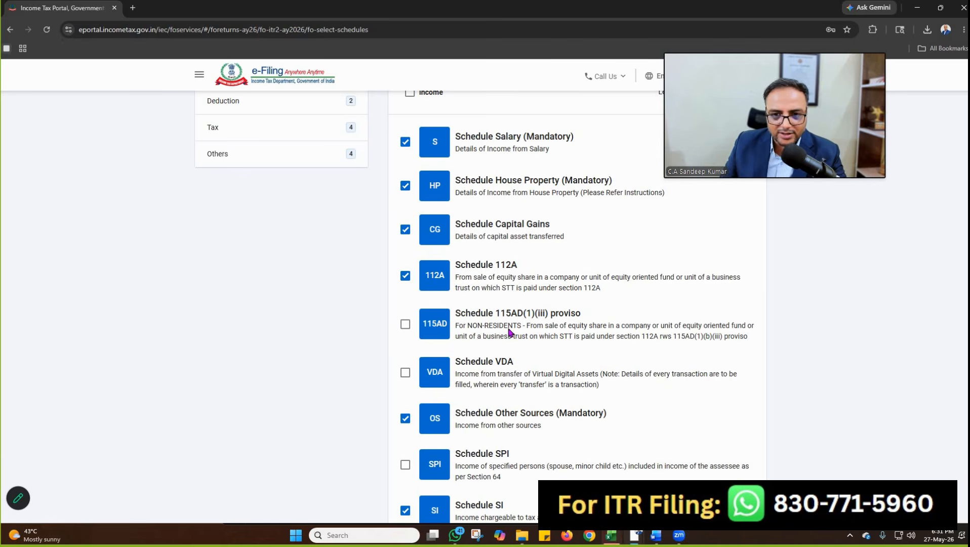
Step: Include Schedule VDA for virtual digital assets and Schedule EI for exempt income among the income schedules
left_click(405, 373)
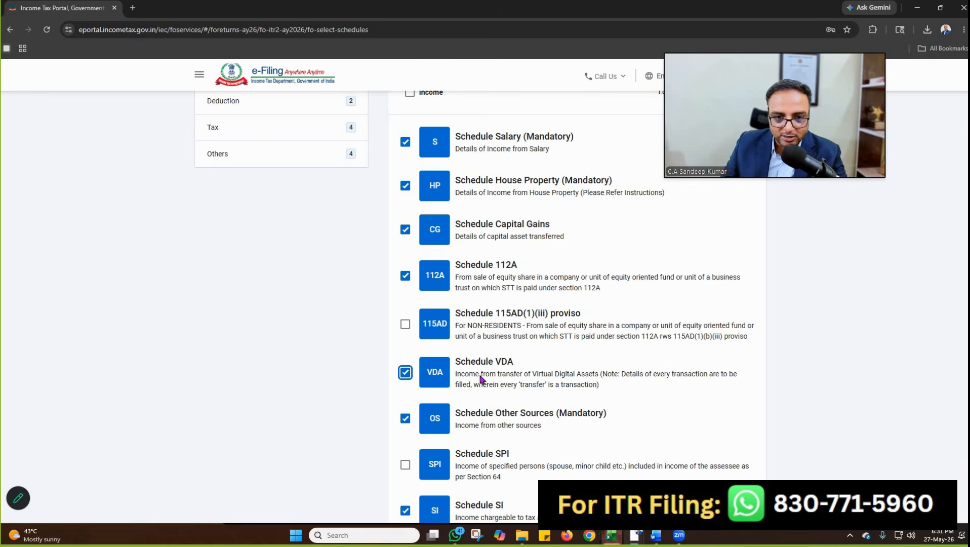
scroll(461, 261, "down", 3)
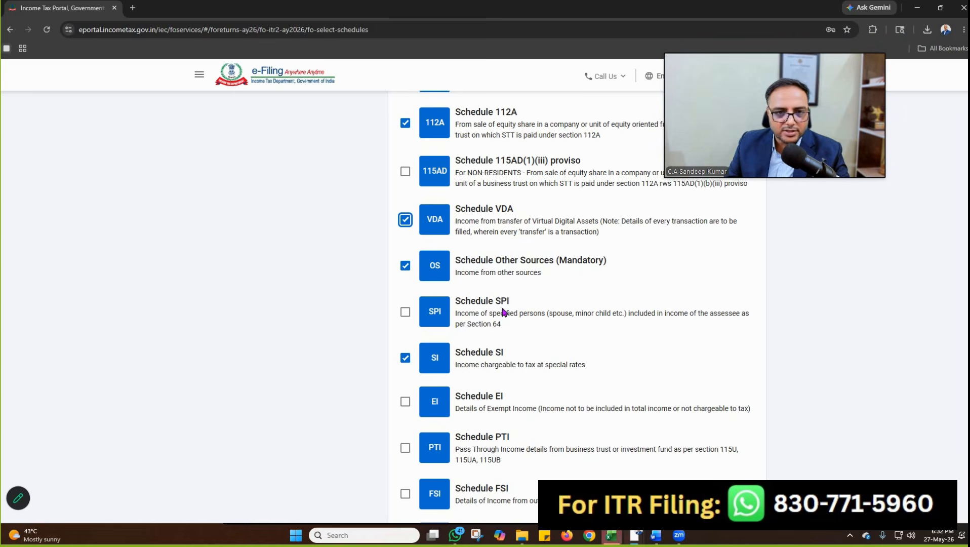
scroll(470, 309, "down", 2)
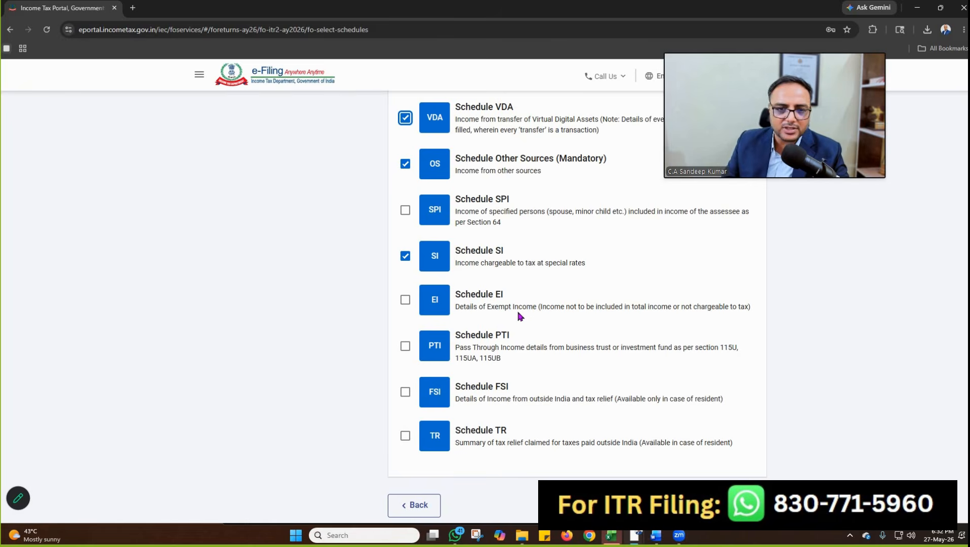
left_click(404, 300)
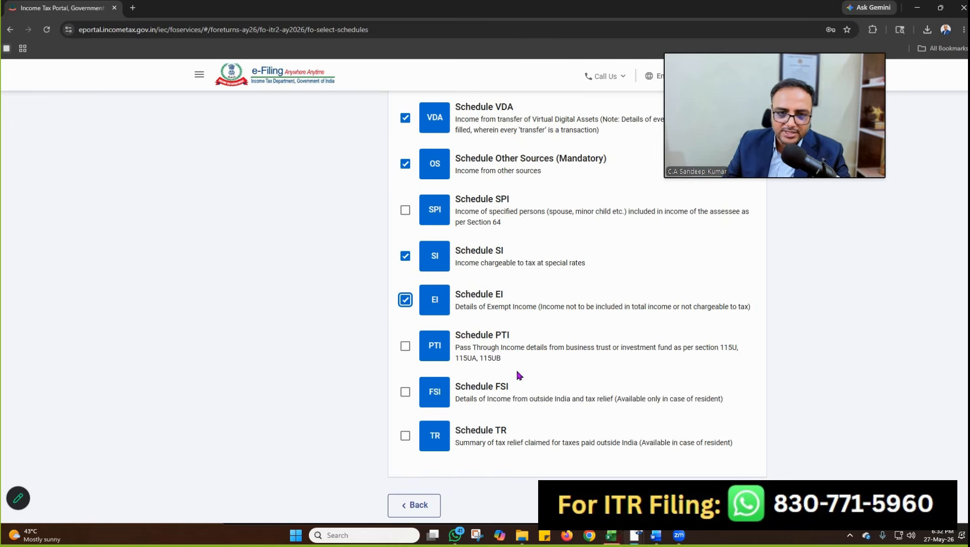
Step: Examine Schedule FSI and Schedule TR for foreign income and tax relief, and review the selected income schedules
scroll(463, 341, "down", 1)
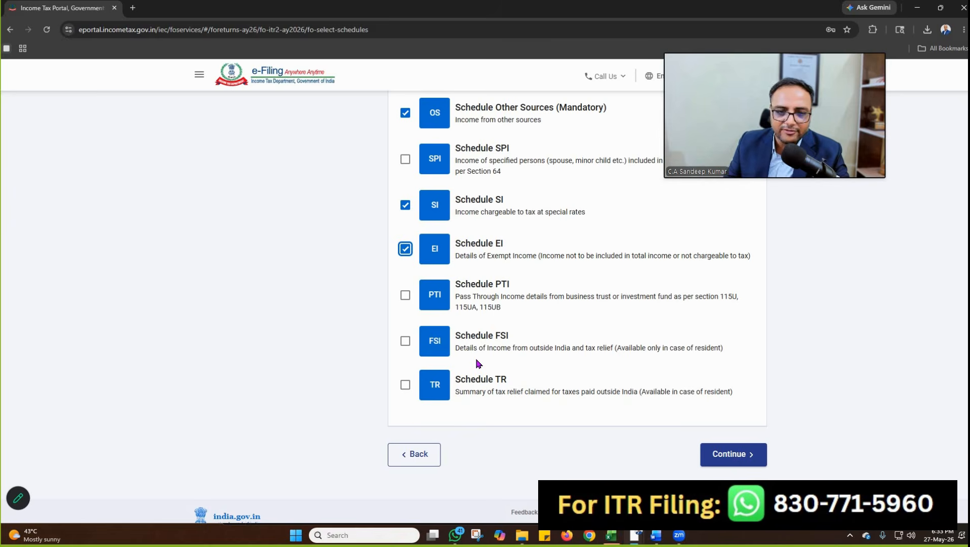
left_click_drag(507, 336, 460, 337)
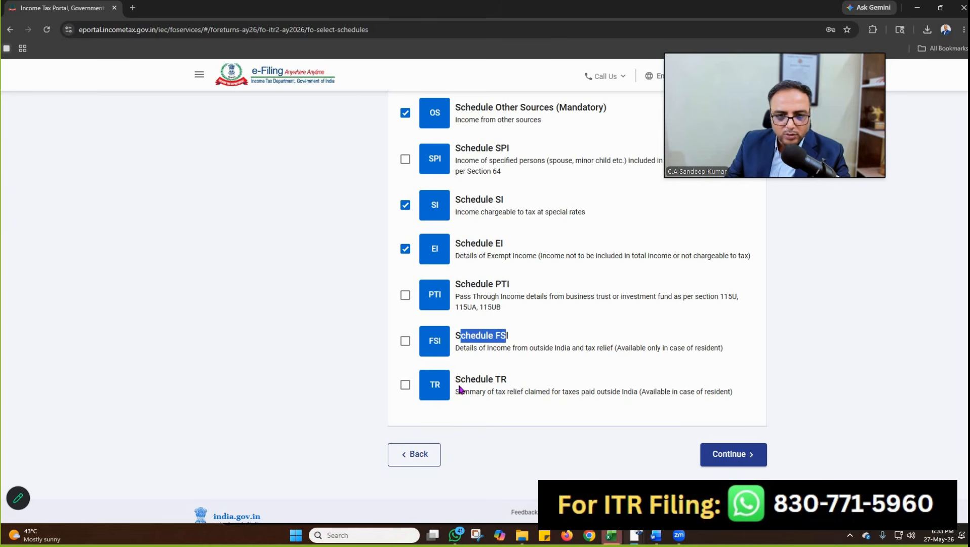
left_click_drag(456, 379, 519, 383)
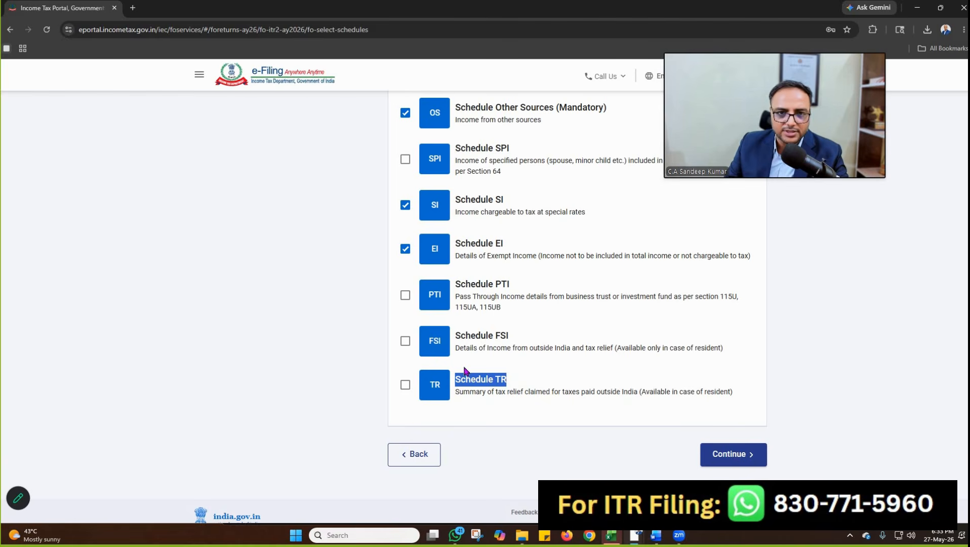
scroll(465, 371, "up", 7)
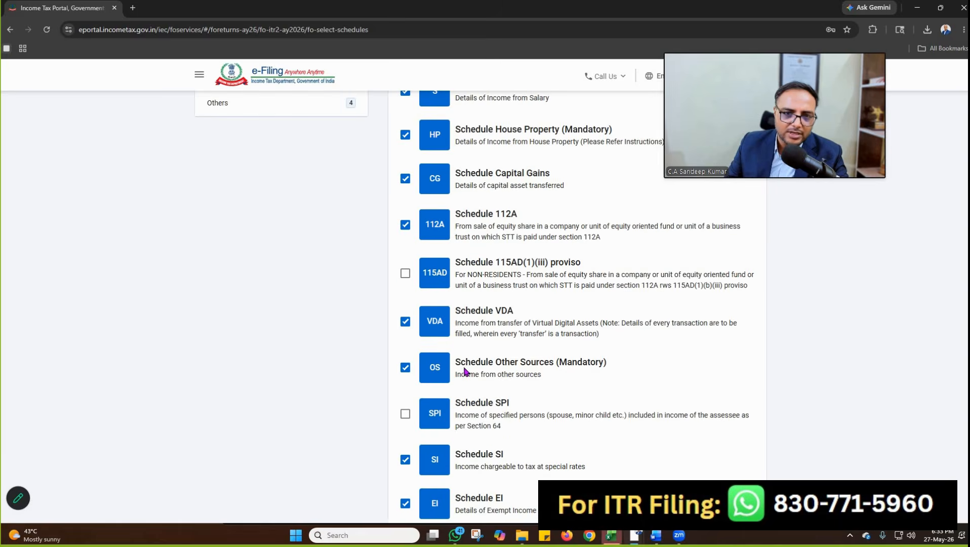
scroll(465, 238, "up", 2)
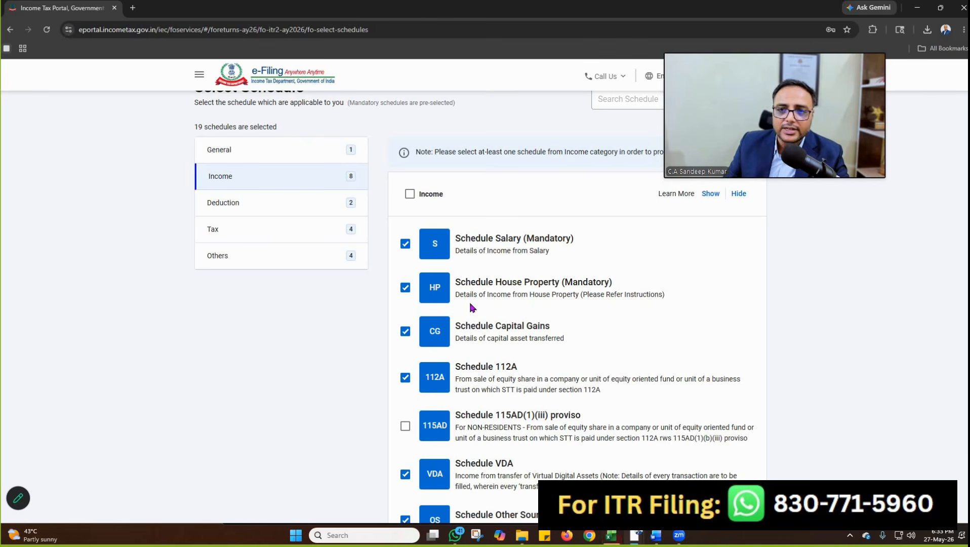
Step: Switch to the Word document on ITR-2 and highlight "business or profession" and "not" in yellow in the opening paragraph
key("alt+Tab")
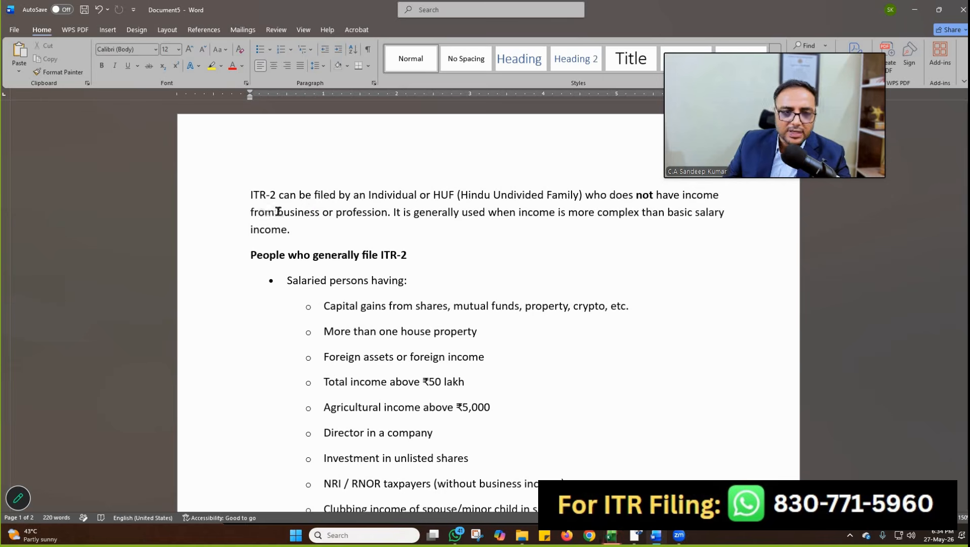
left_click_drag(278, 212, 370, 214)
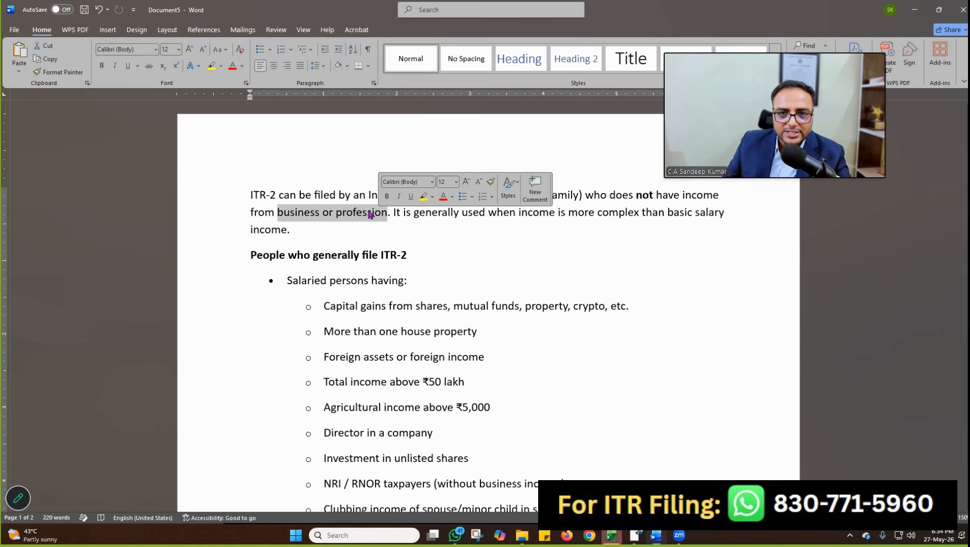
left_click(424, 200)
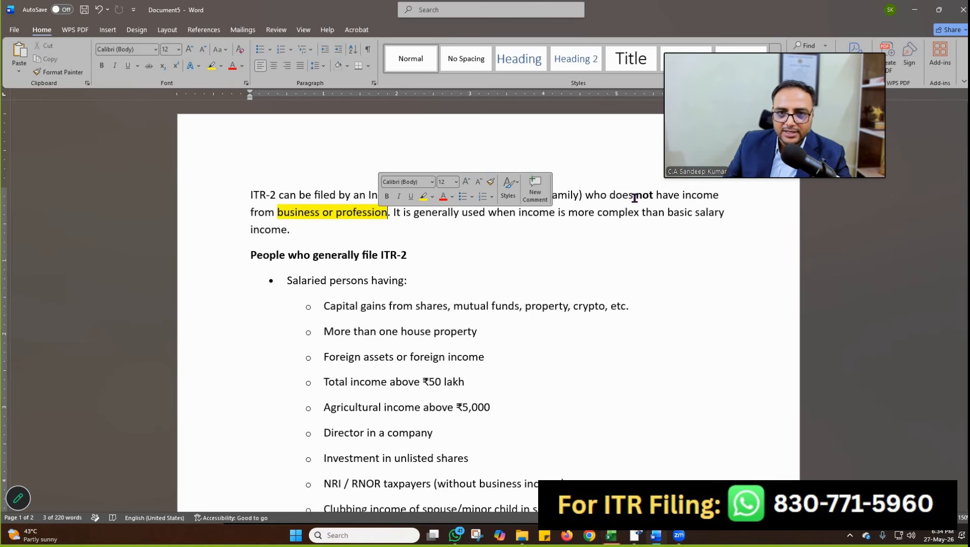
double_click(644, 195)
left_click(699, 183)
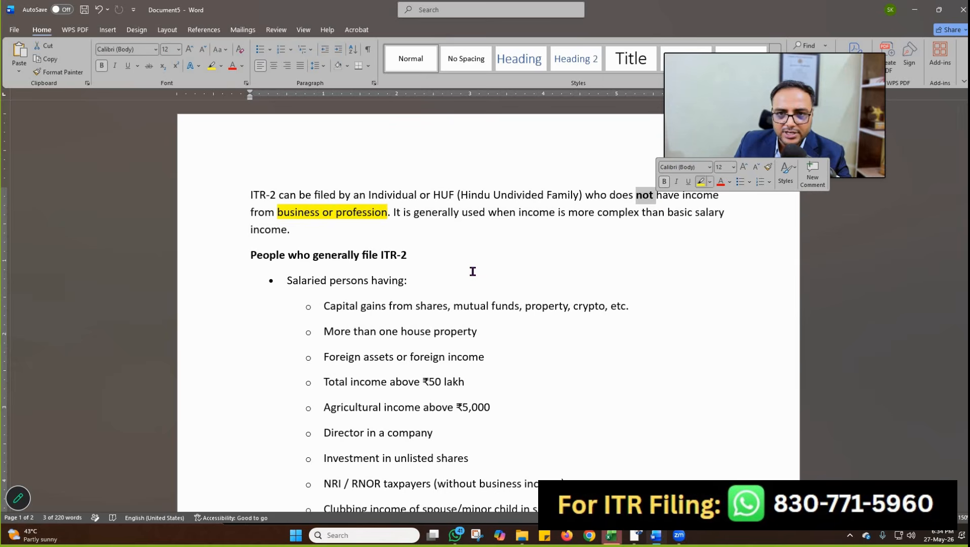
Step: Examine the ITR-2 criteria for salaried persons, from capital gains and multiple house properties to foreign assets and total income above ₹50 lakh
scroll(260, 184, "down", 2)
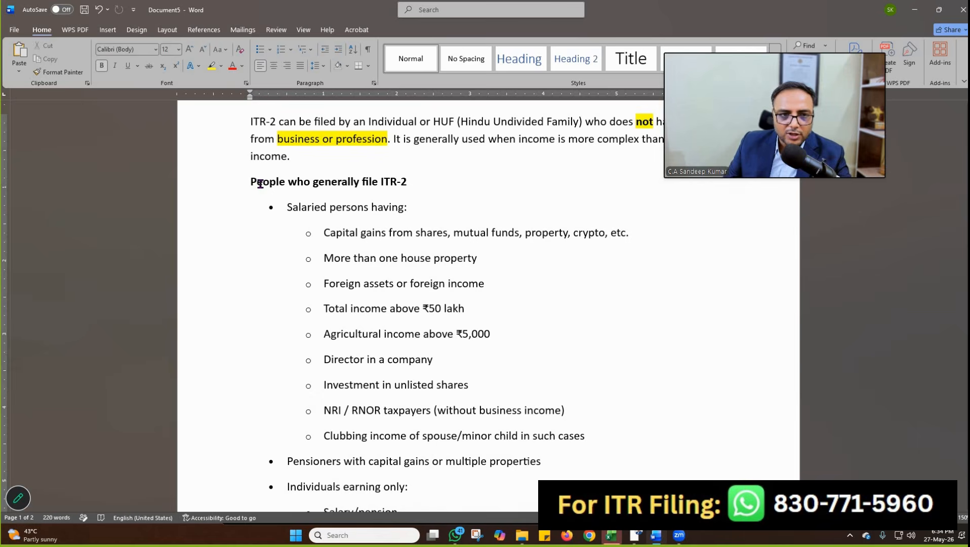
triple_click(427, 186)
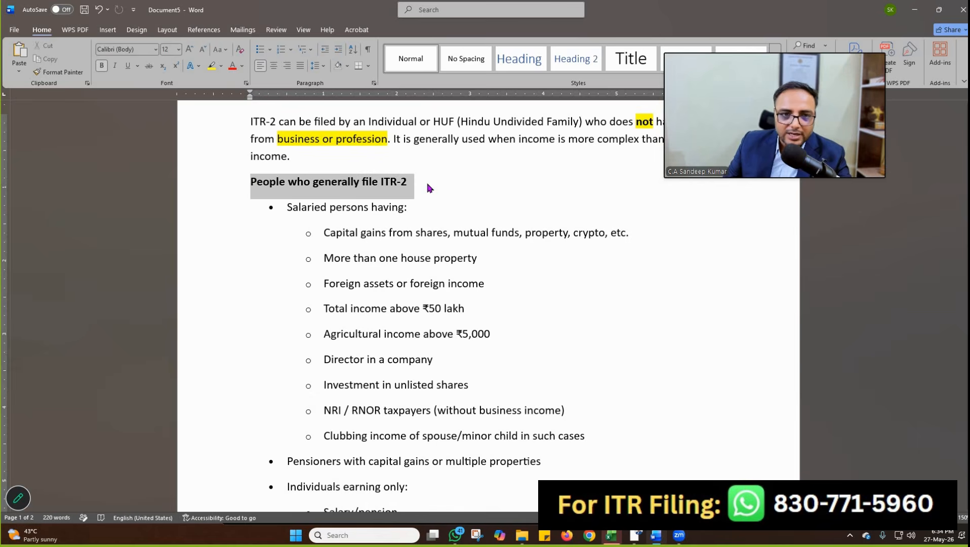
triple_click(405, 207)
left_click_drag(322, 233, 633, 233)
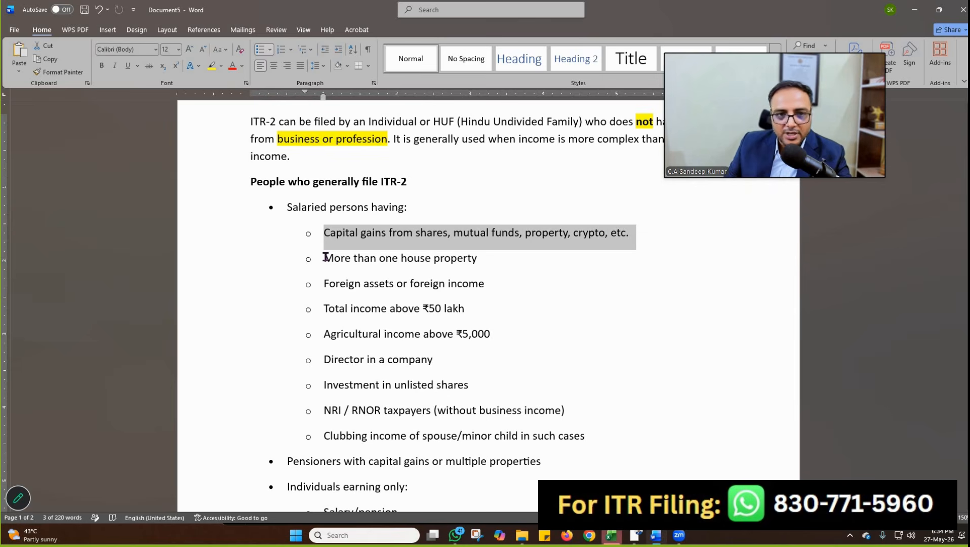
left_click_drag(324, 258, 424, 257)
left_click_drag(382, 281, 323, 306)
left_click_drag(324, 309, 471, 310)
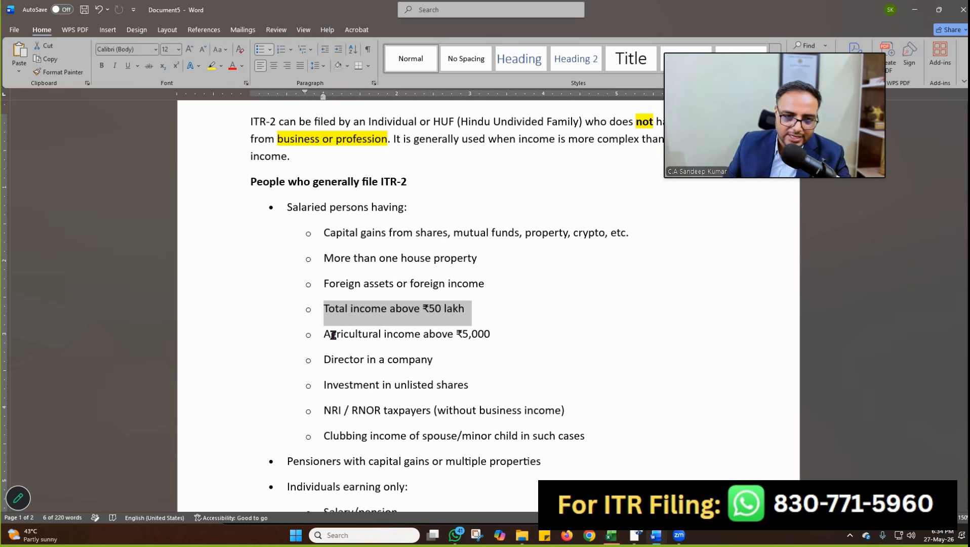
Step: Read the remaining salaried-person criteria: agricultural income, company directorship, unlisted shares, NRI / RNOR status and clubbing of spouse or minor child income
triple_click(458, 332)
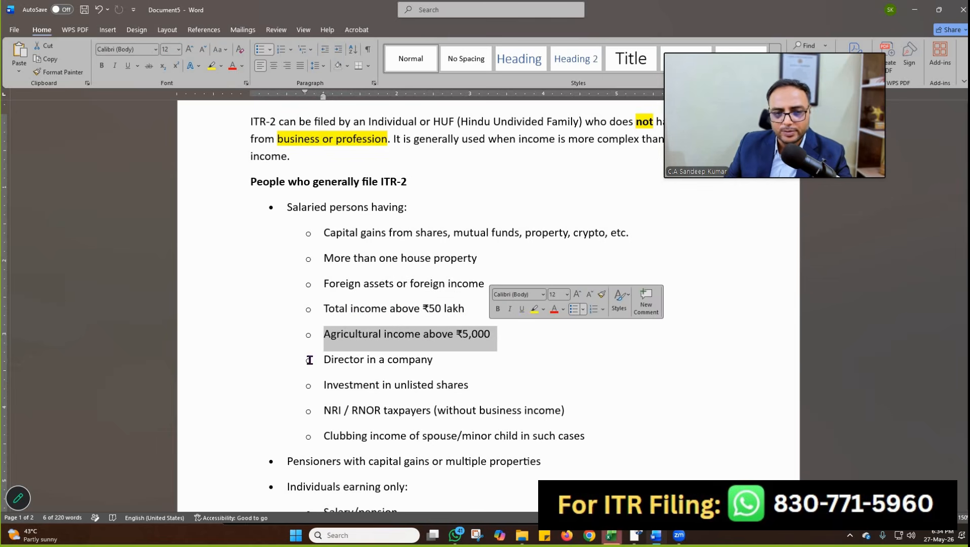
triple_click(439, 360)
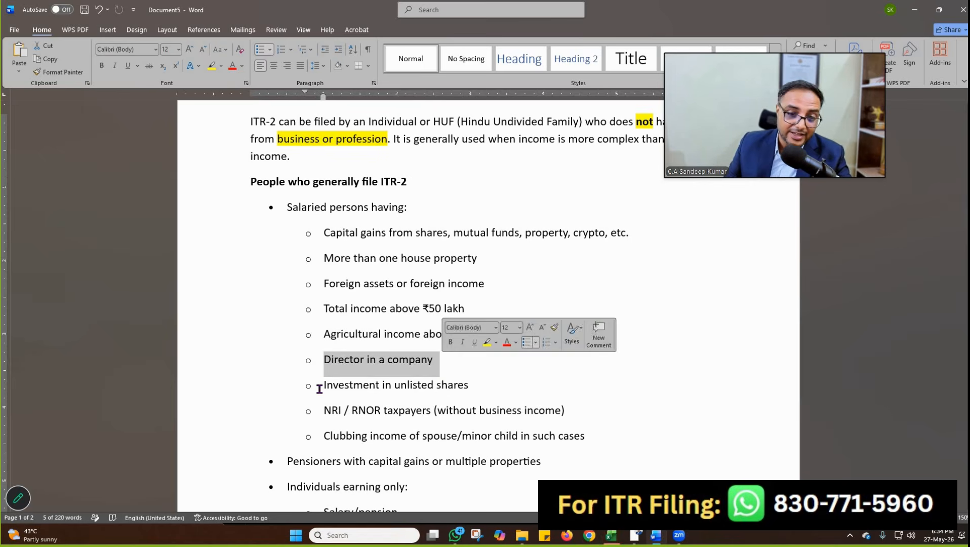
triple_click(471, 390)
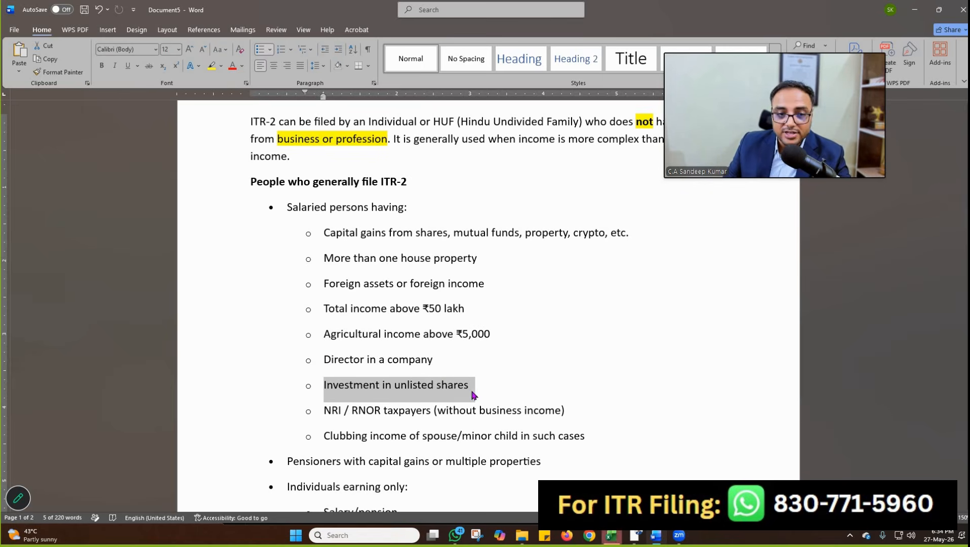
double_click(339, 410)
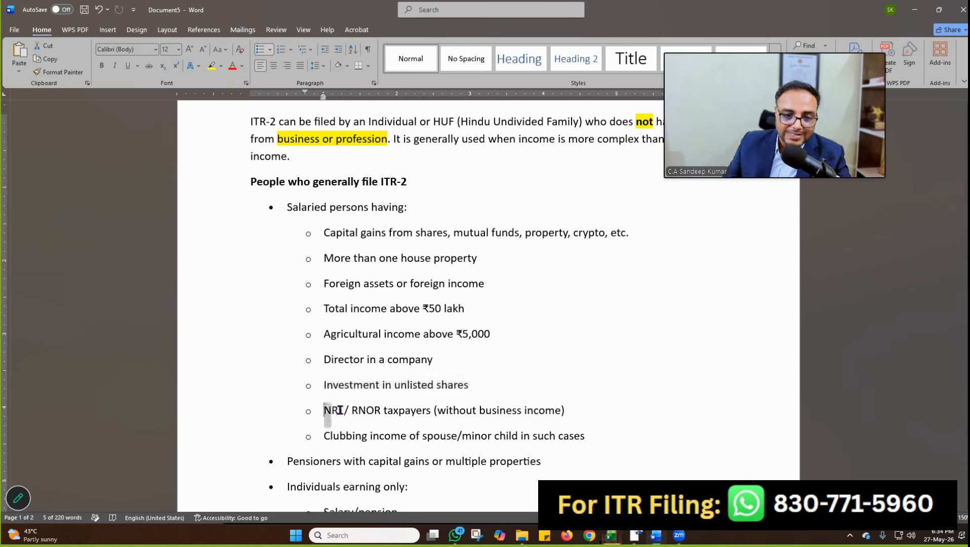
mouse_move(367, 410)
left_mouse_down()
mouse_move(386, 412)
mouse_move(368, 414)
left_mouse_up()
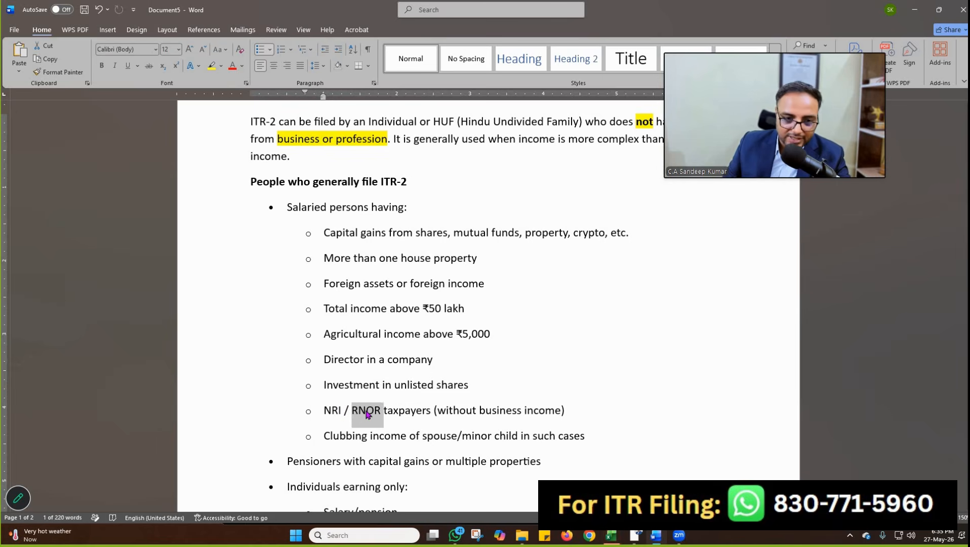
left_click(367, 413)
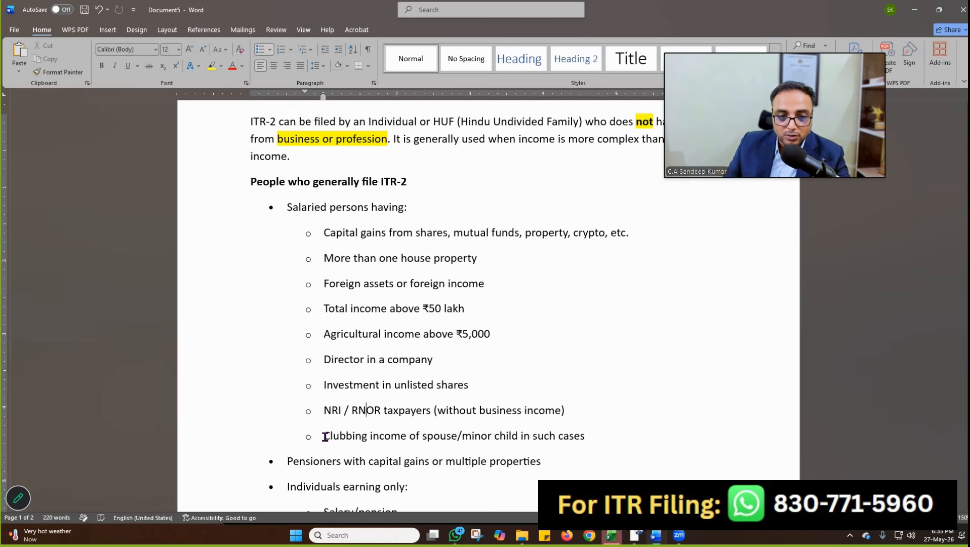
left_click_drag(325, 435, 565, 418)
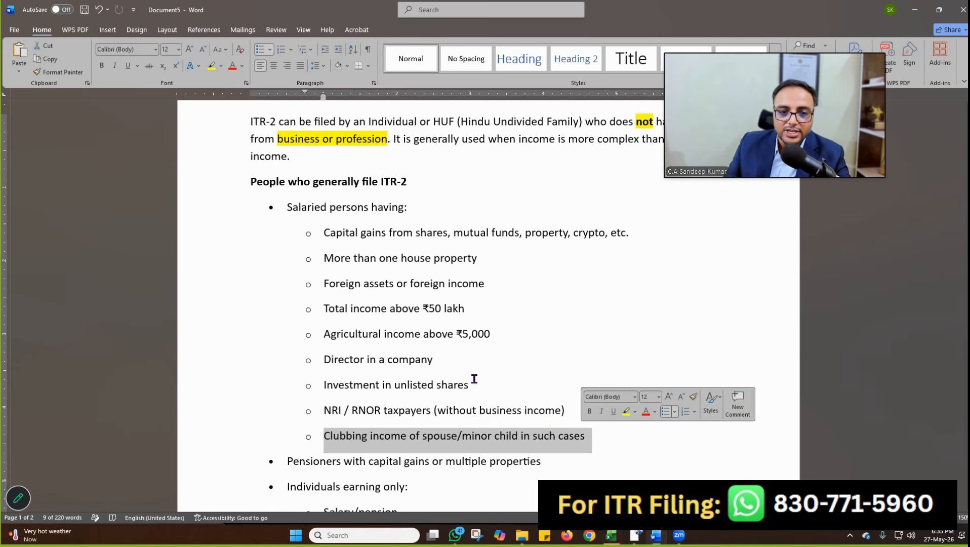
Step: Review the entries on pensioners and on individuals earning only salary/pension, house property income, capital gains or other sources
scroll(280, 281, "down", 3)
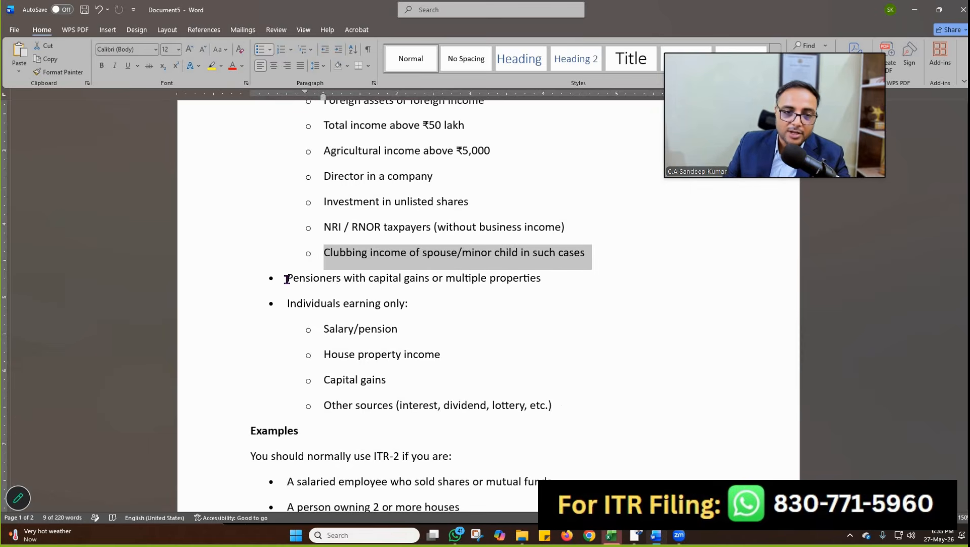
triple_click(537, 279)
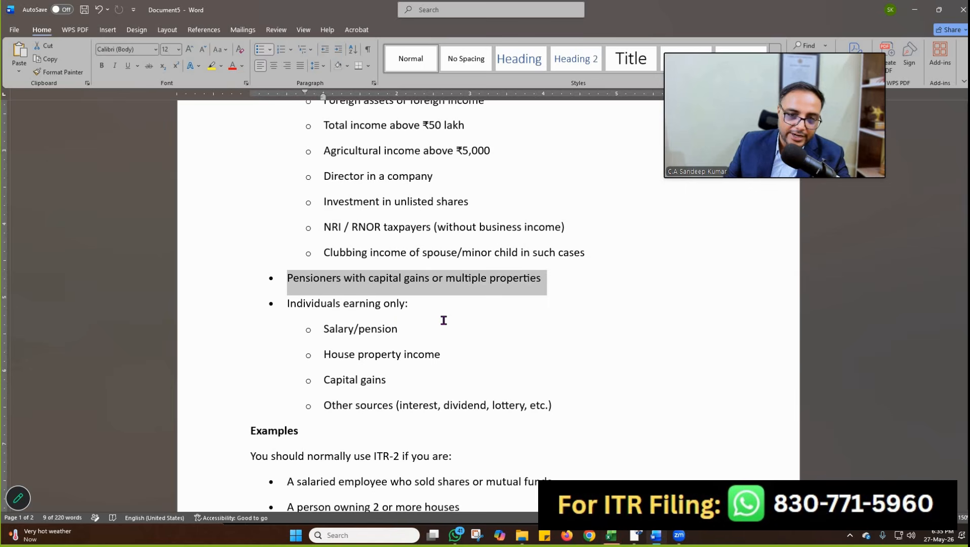
triple_click(404, 317)
left_click_drag(325, 330, 395, 331)
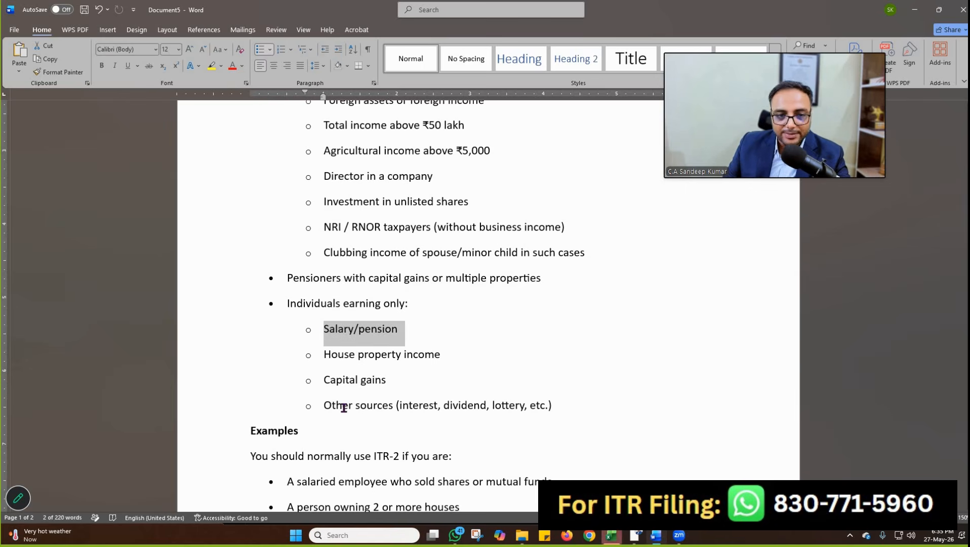
left_click_drag(325, 380, 381, 383)
left_click_drag(325, 406, 399, 407)
triple_click(434, 356)
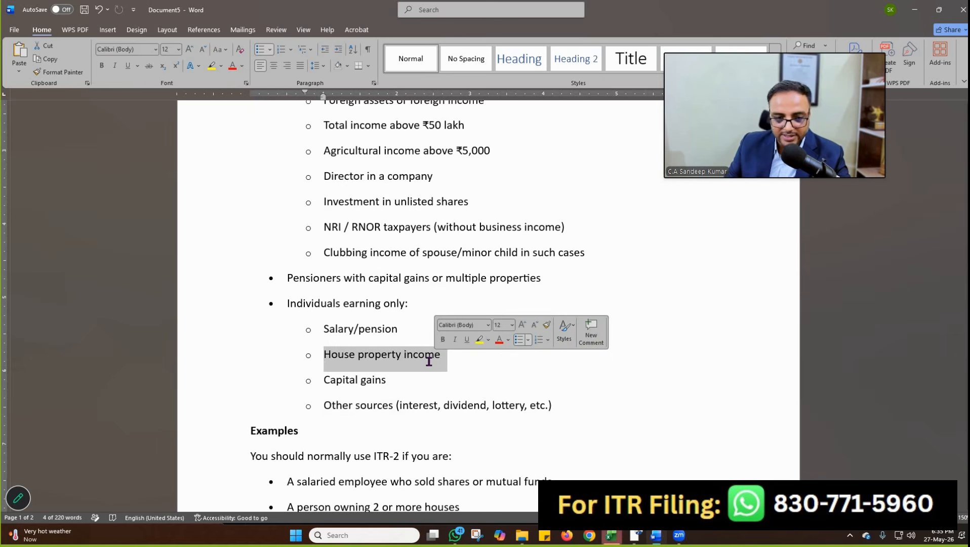
Step: Examine the "Who cannot file ITR-2" section, covering proprietorship, professional and partnership firm income and the alternative return forms
scroll(260, 206, "down", 10)
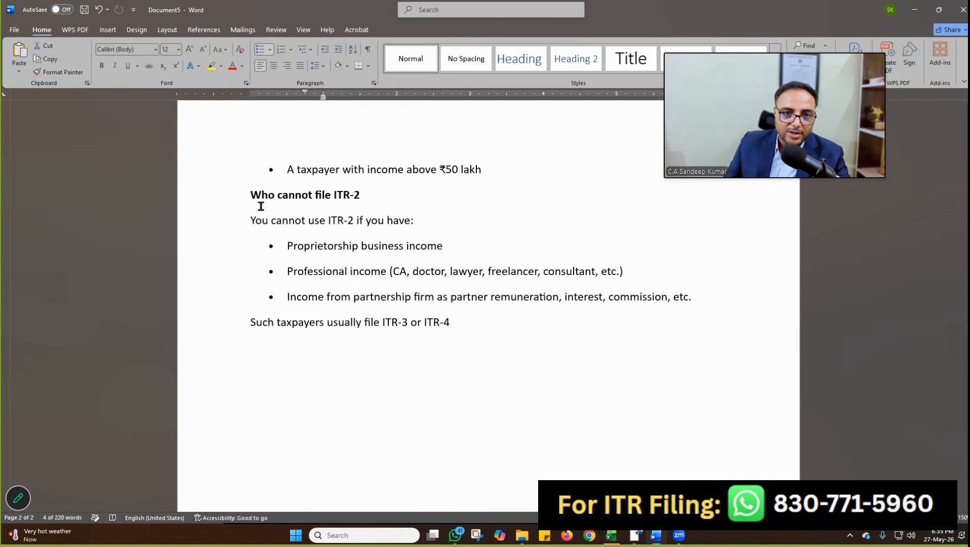
triple_click(357, 200)
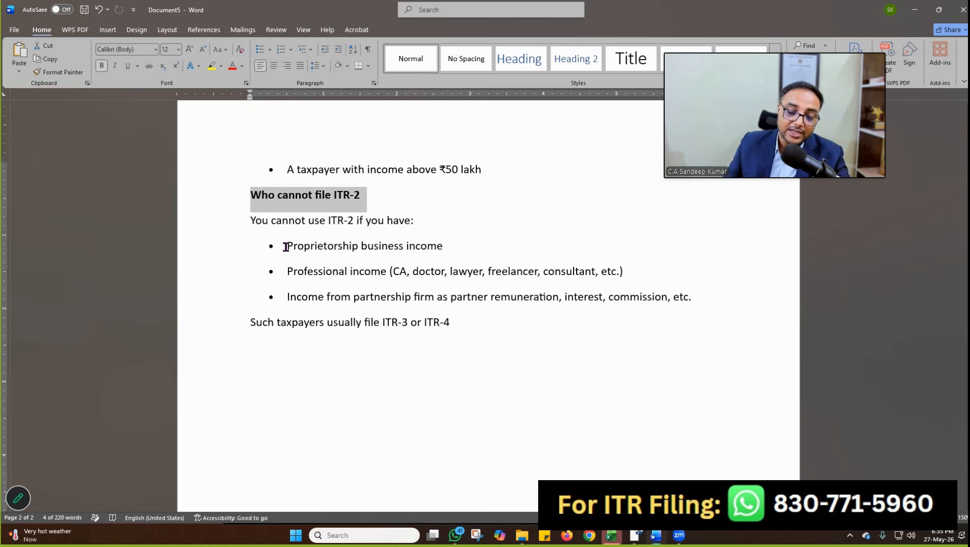
left_click_drag(286, 247, 446, 253)
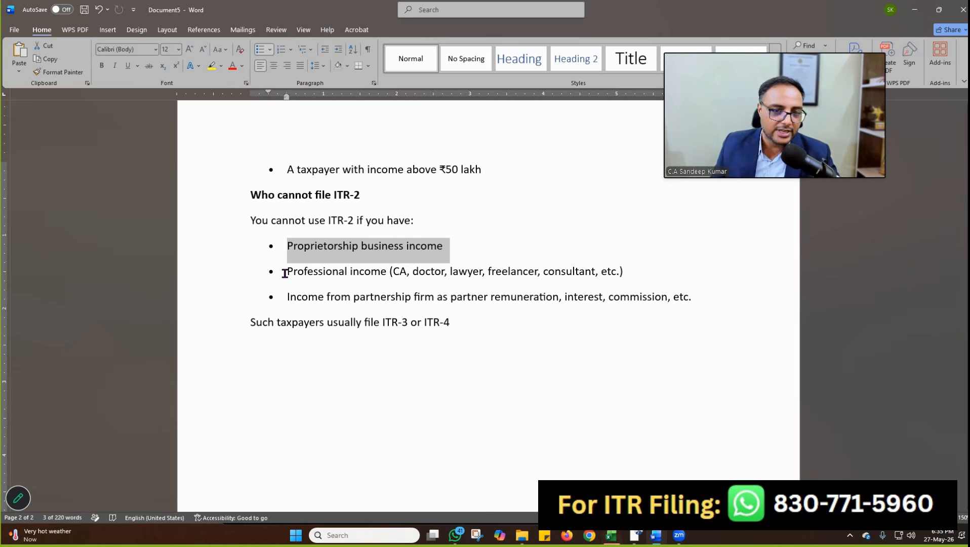
left_click_drag(285, 272, 381, 273)
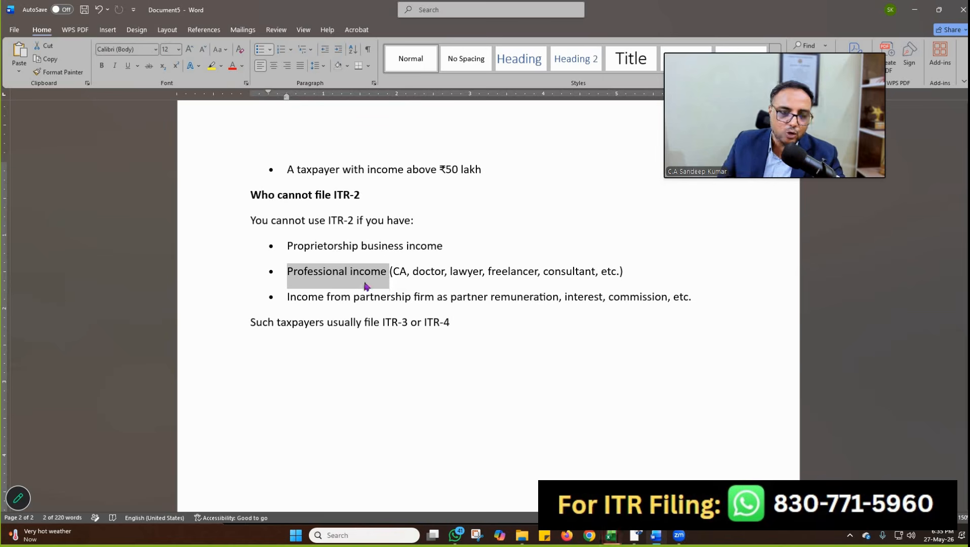
left_click_drag(289, 296, 559, 299)
mouse_move(680, 298)
left_mouse_down()
mouse_move(693, 297)
mouse_move(674, 302)
left_mouse_up()
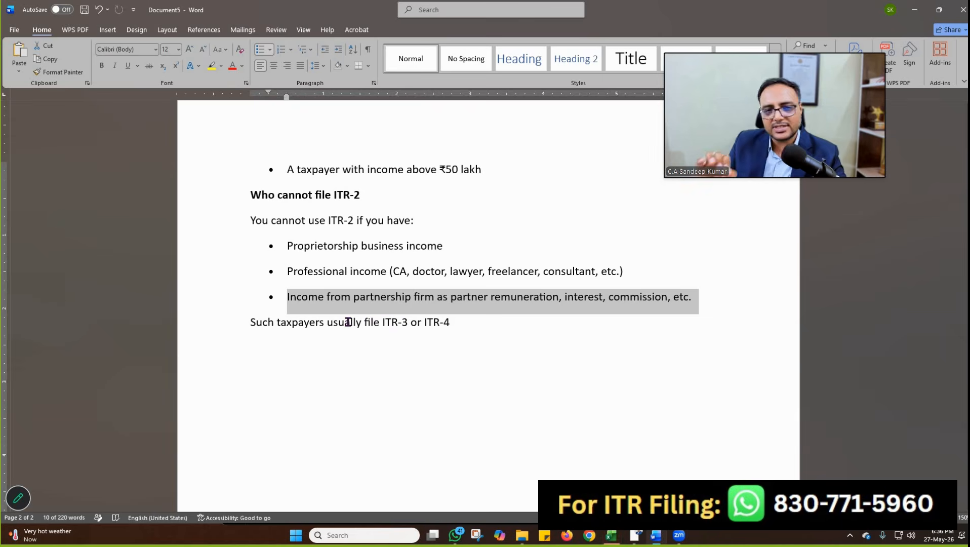
left_click_drag(364, 322, 409, 328)
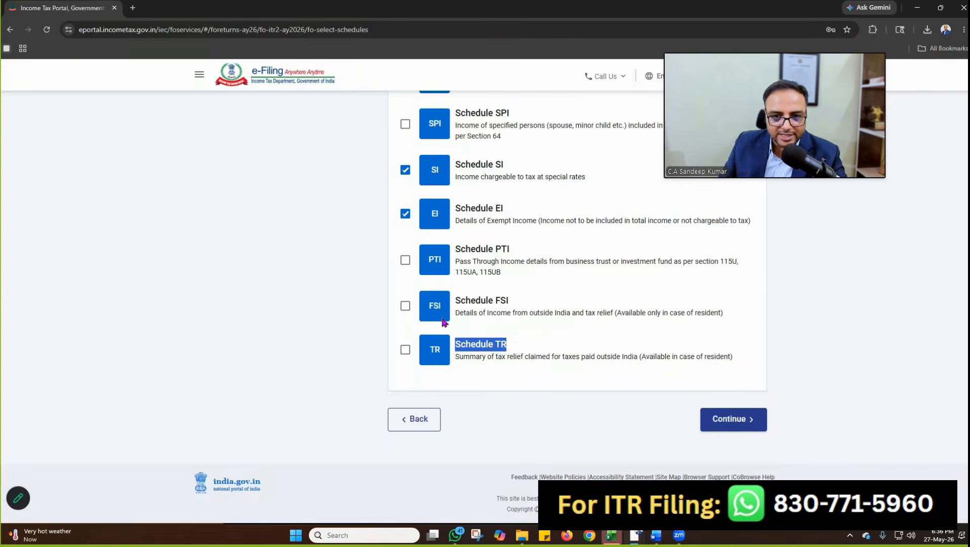
Step: Add Schedule 80C to the return's deduction schedules and review the other deduction schedules on offer
scroll(441, 320, "up", 6)
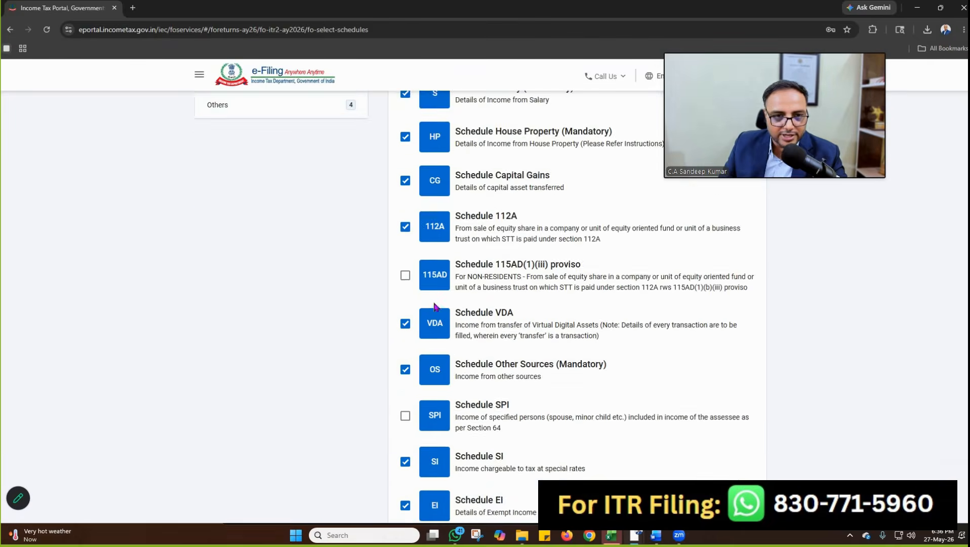
scroll(434, 306, "up", 5)
left_click(277, 279)
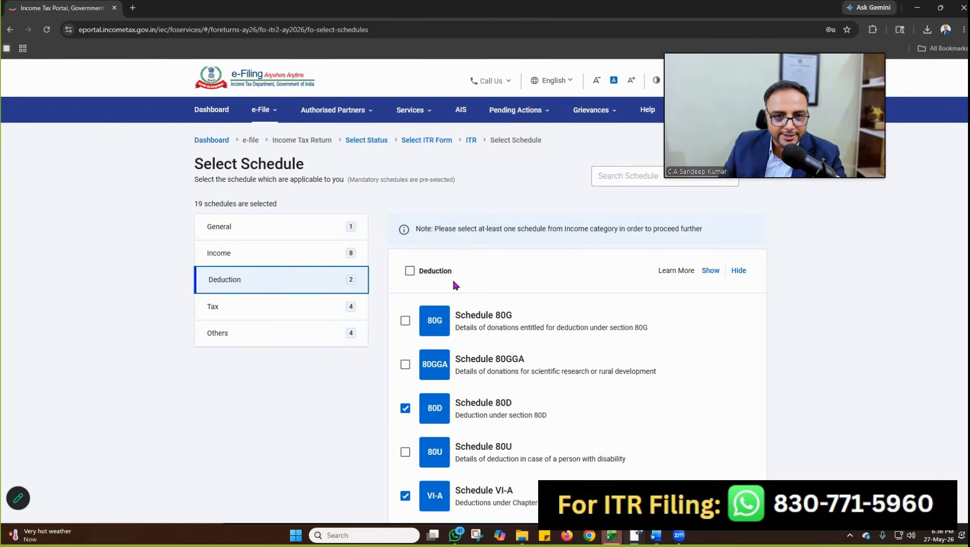
scroll(453, 281, "down", 3)
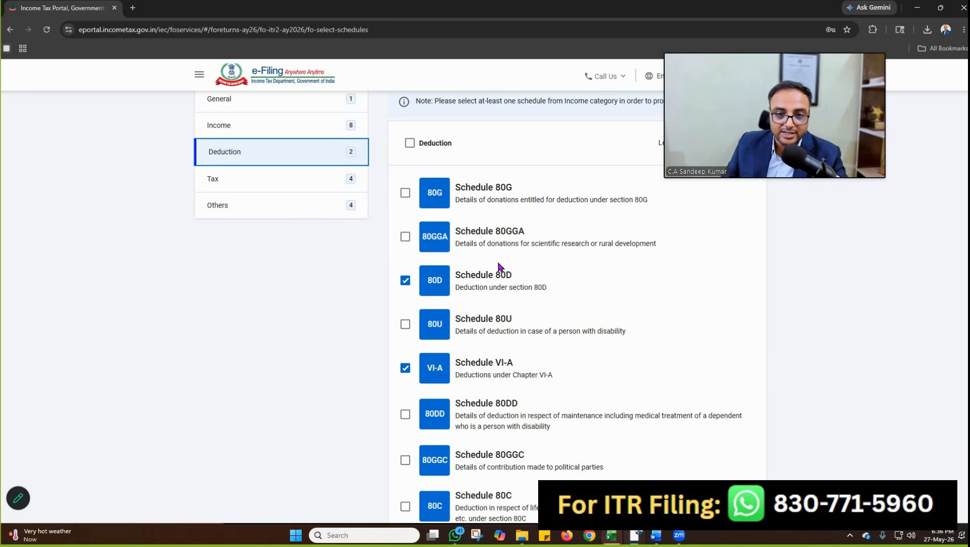
scroll(516, 274, "down", 2)
scroll(533, 281, "down", 2)
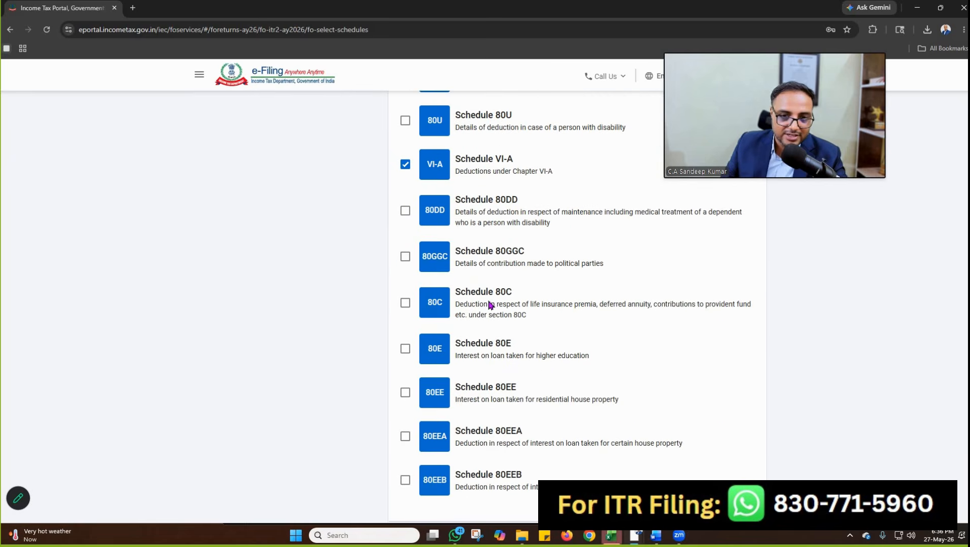
left_click(406, 302)
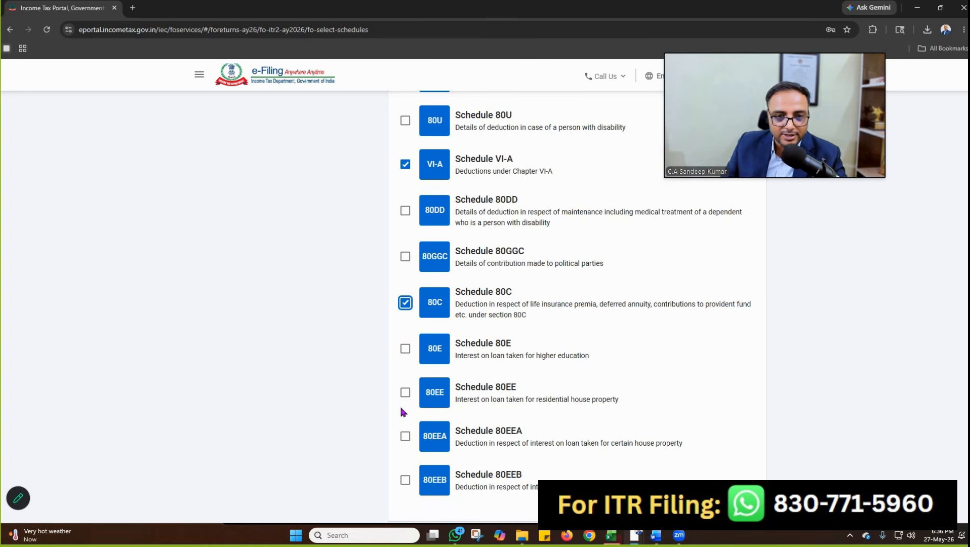
scroll(536, 329, "up", 2)
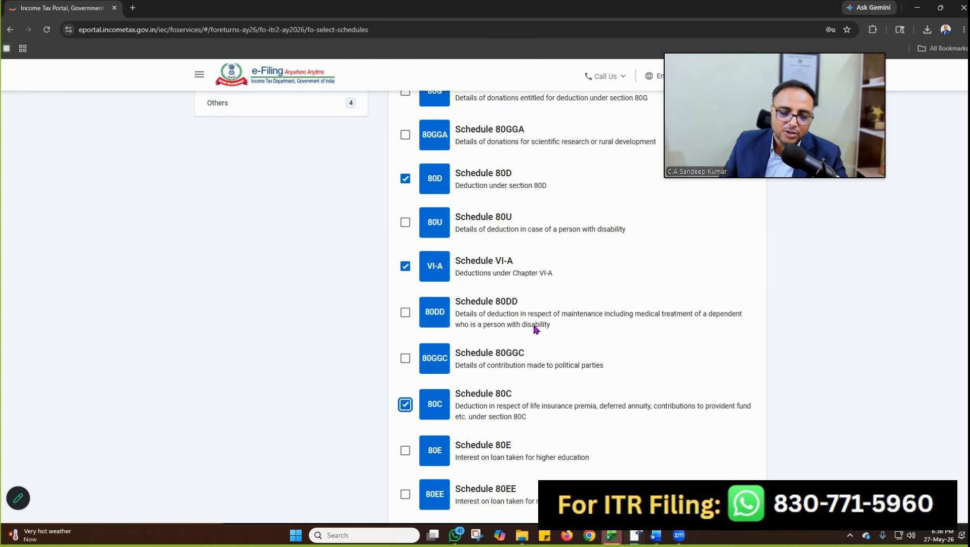
scroll(536, 329, "up", 2)
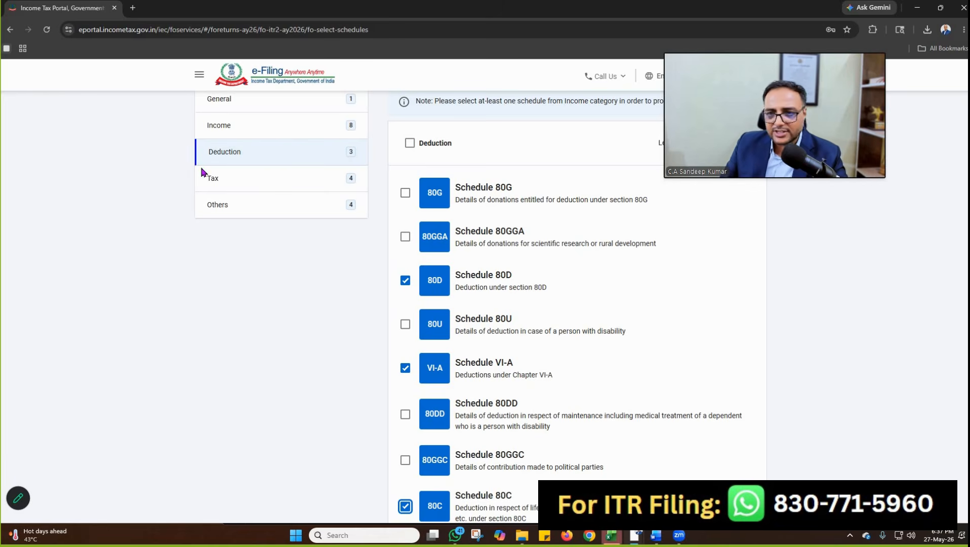
Step: Remove the Tax deferred on ESOP schedule from the return's tax schedules and read its description
left_click(236, 187)
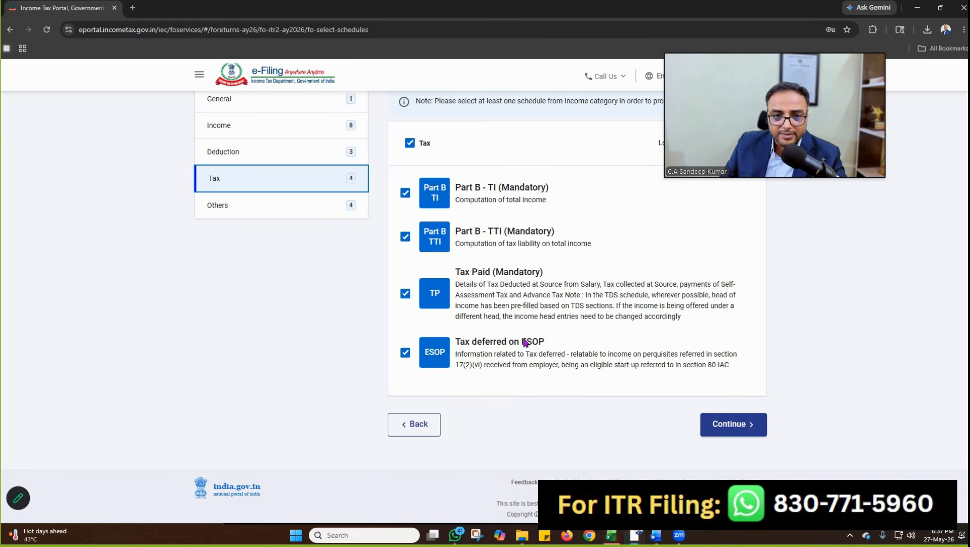
left_click(568, 356)
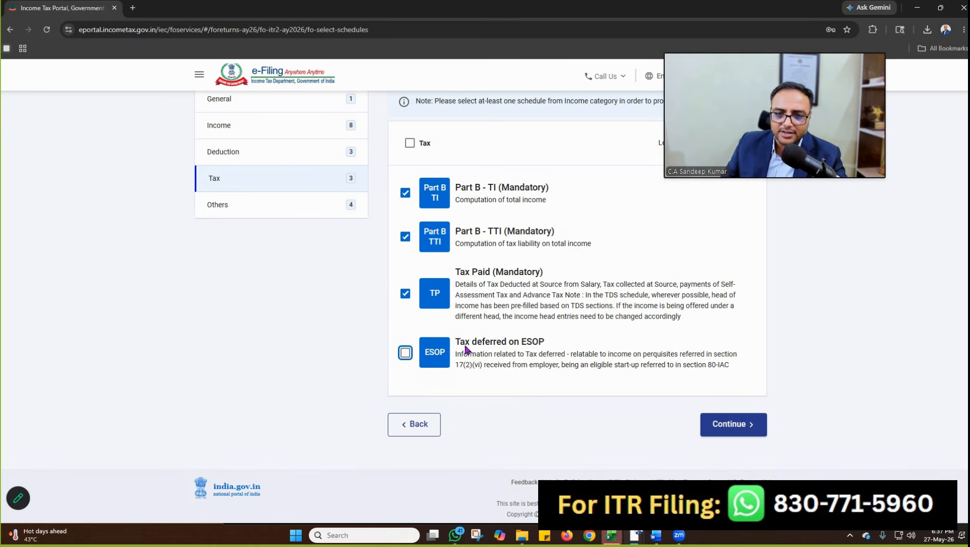
left_click_drag(455, 339, 739, 367)
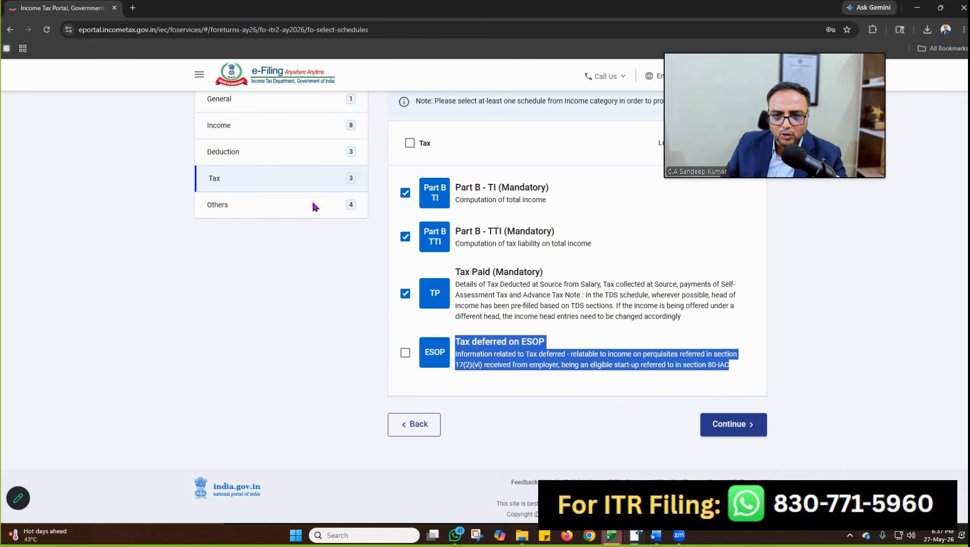
Step: Include Schedule FA for foreign assets among the other schedules and submit the schedule selection
left_click(244, 210)
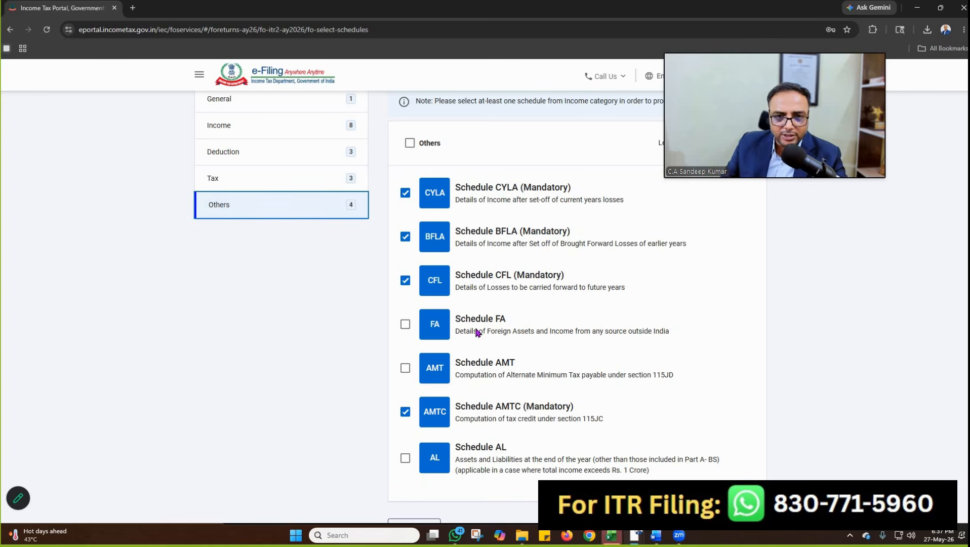
left_click(404, 326)
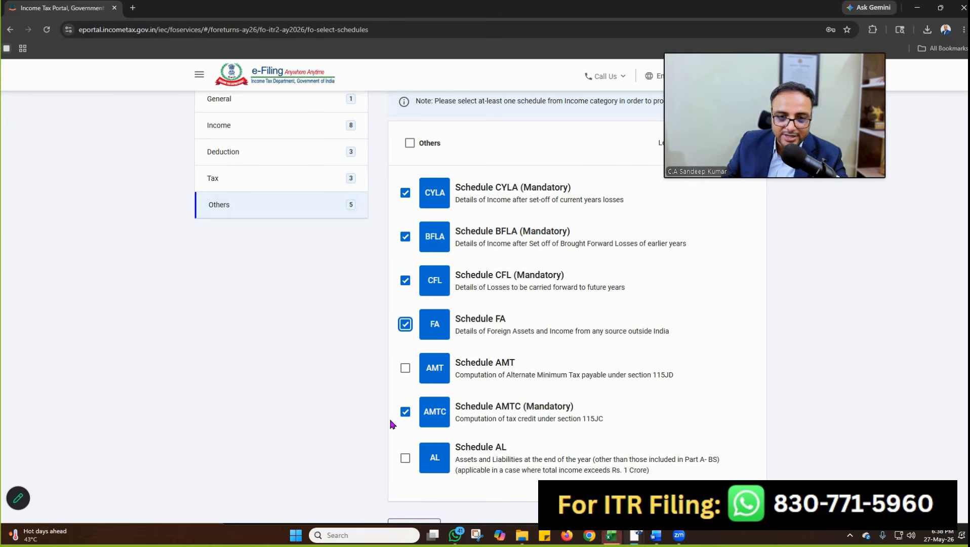
scroll(726, 433, "down", 1)
scroll(726, 433, "down", 1)
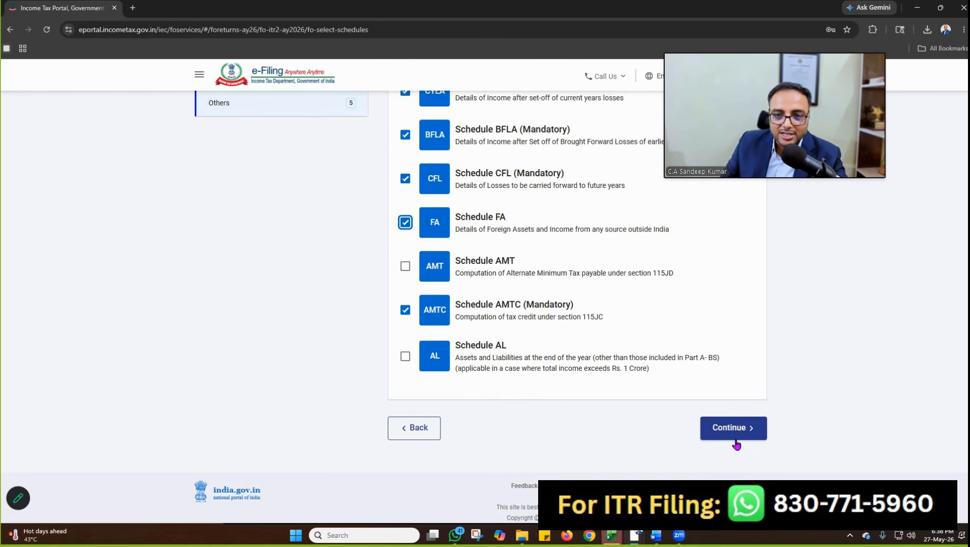
left_click(726, 432)
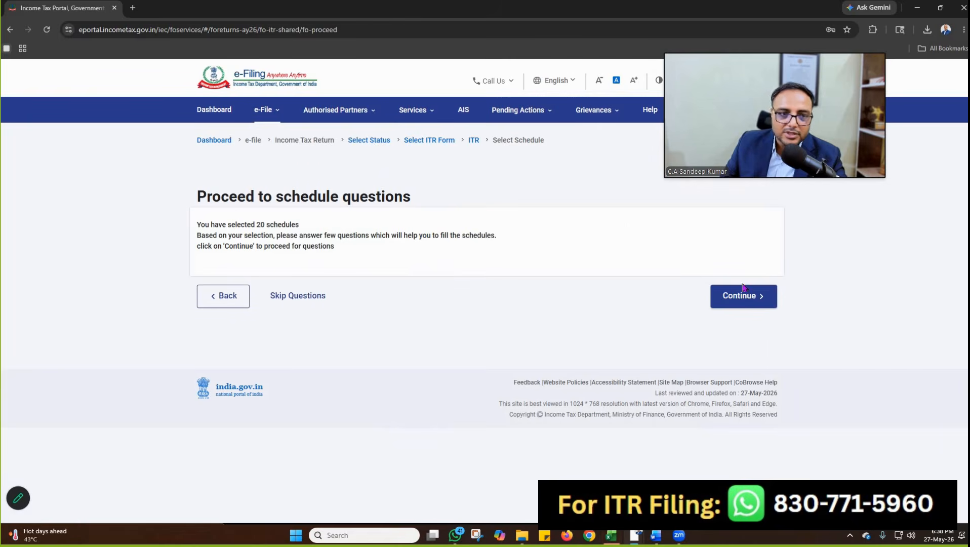
Step: Continue to the return summary and open Part A - General Personal Information to review its personal information and contact sections
left_click(748, 297)
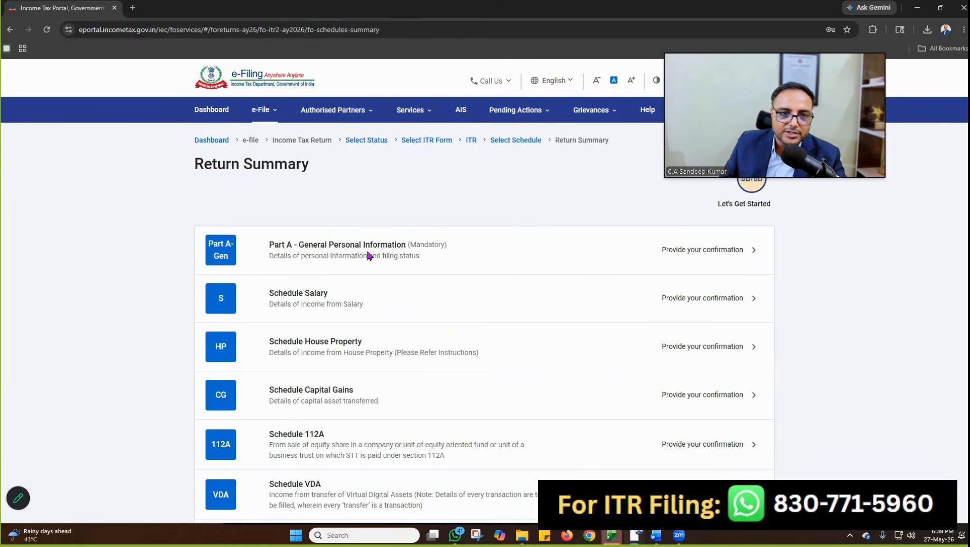
left_click(710, 257)
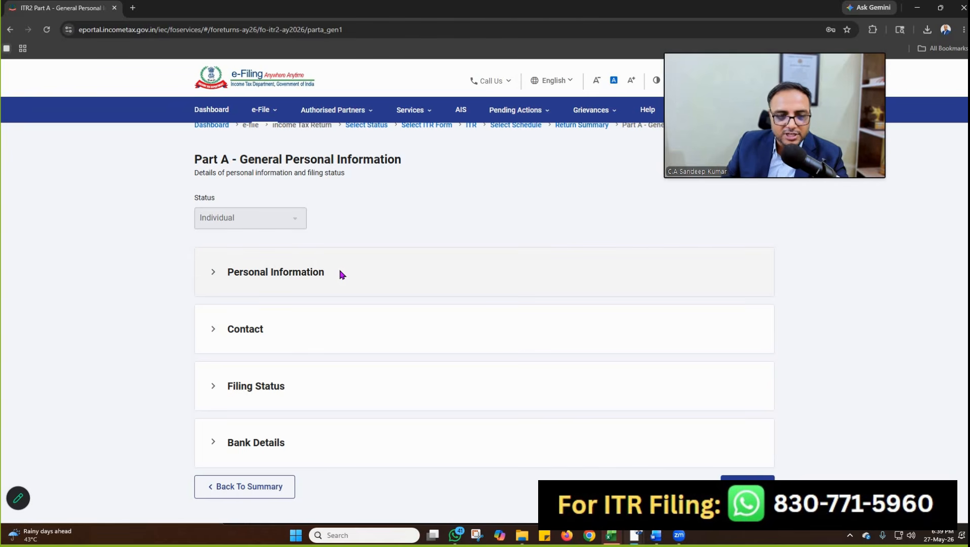
left_click(341, 273)
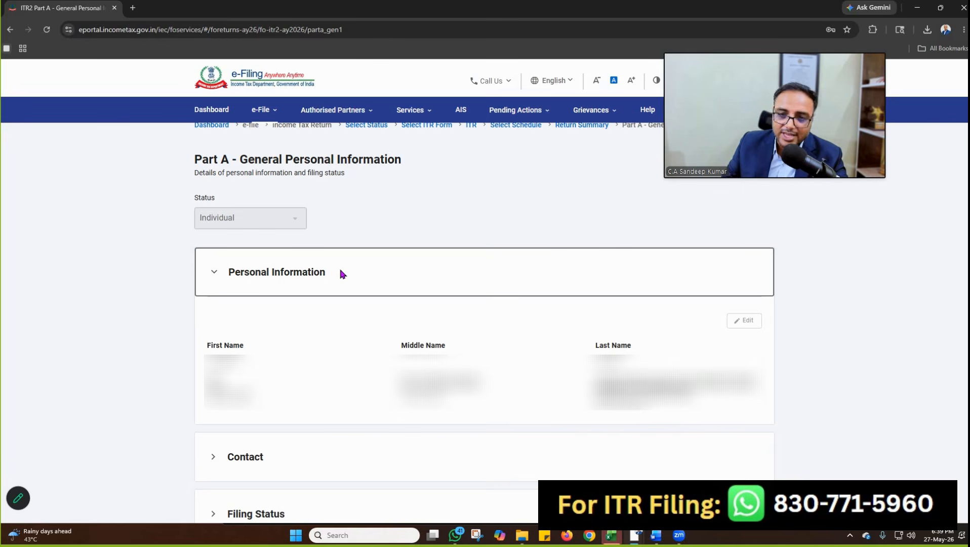
left_click(273, 460)
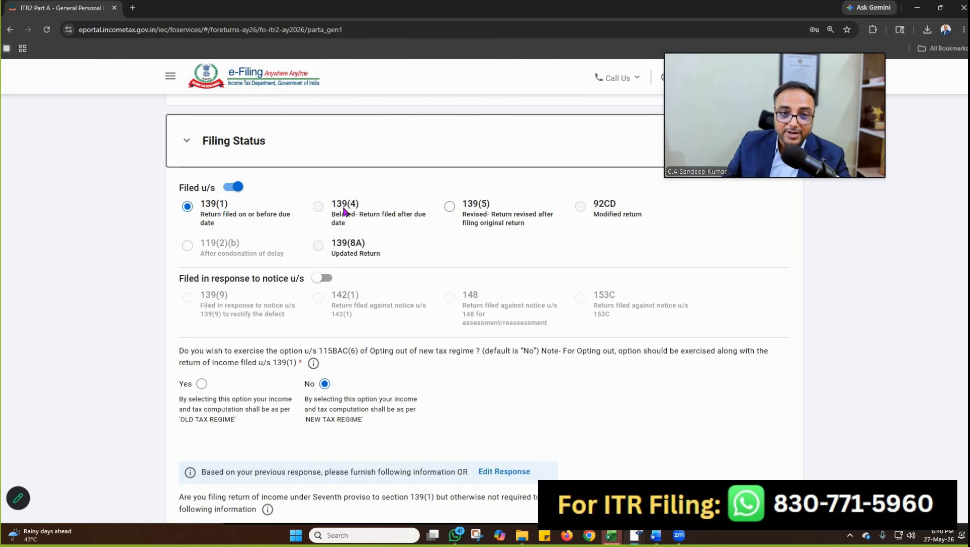
Step: Set the filing status to section 139(1) and answer No to opting out of the new tax regime
left_click(449, 206)
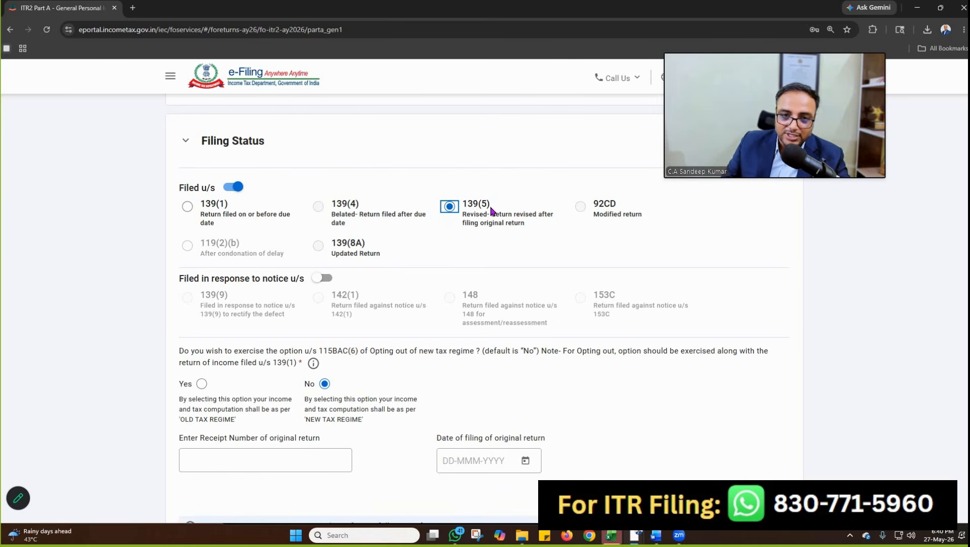
left_click(188, 207)
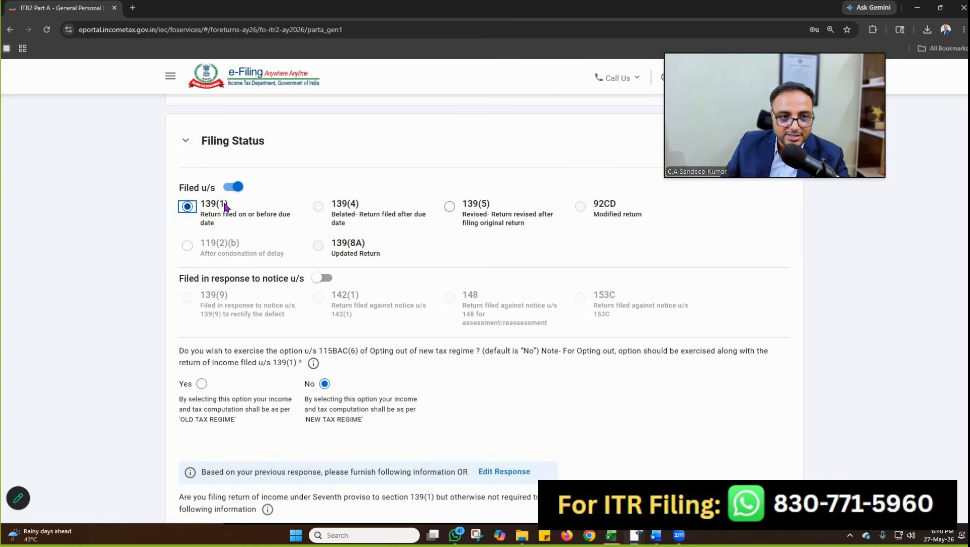
scroll(243, 211, "down", 3)
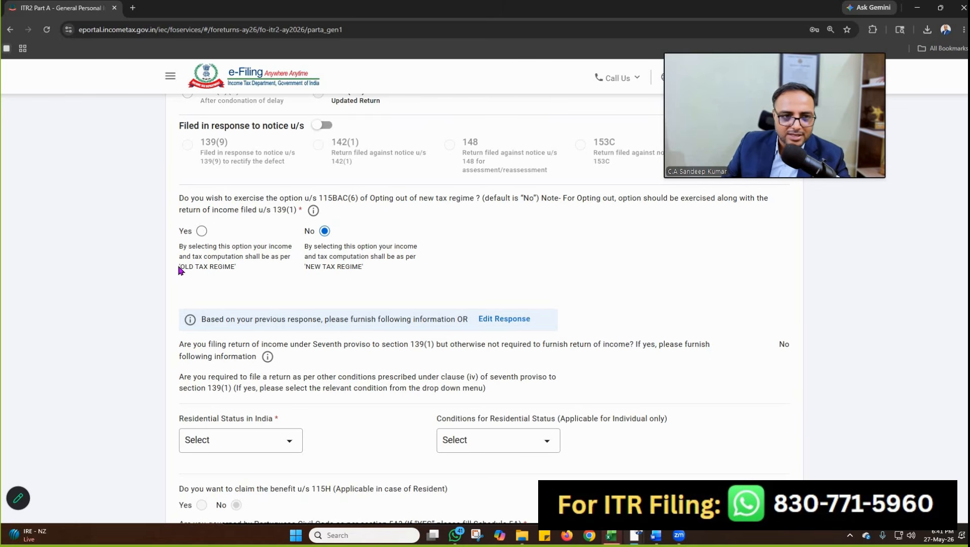
left_click_drag(180, 267, 241, 267)
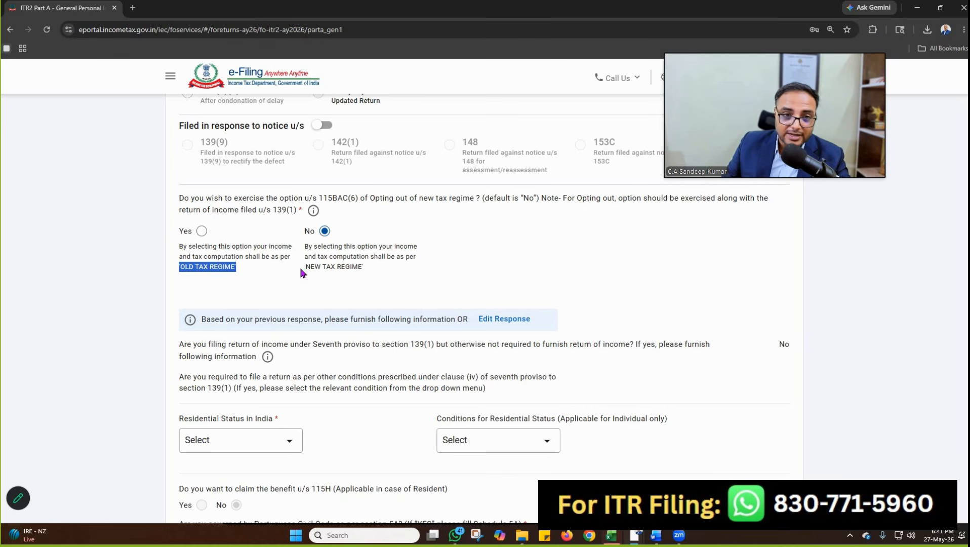
left_click_drag(304, 267, 373, 265)
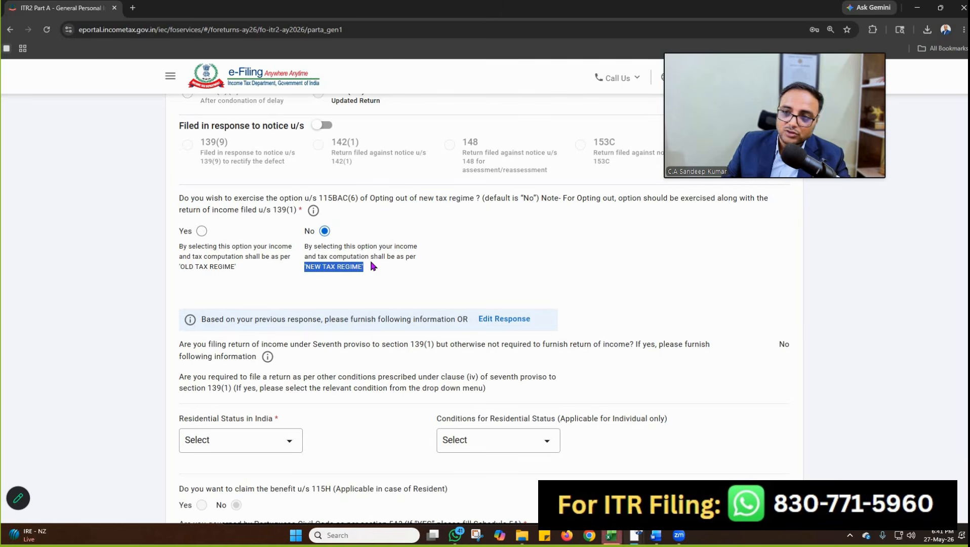
left_click(325, 232)
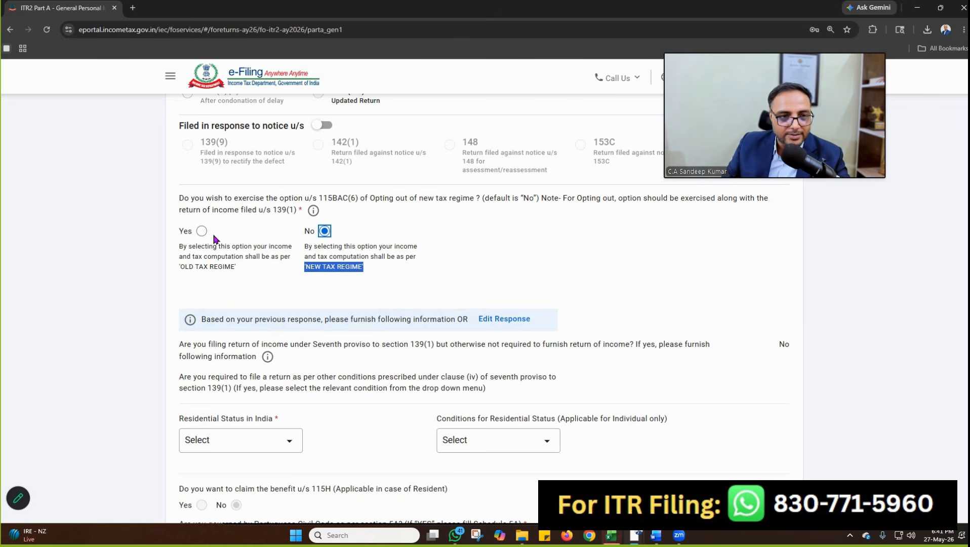
Step: Set the residential status to Resident with the condition of 182 days or more in India during the previous year, section 6(1)(a)
scroll(284, 294, "down", 3)
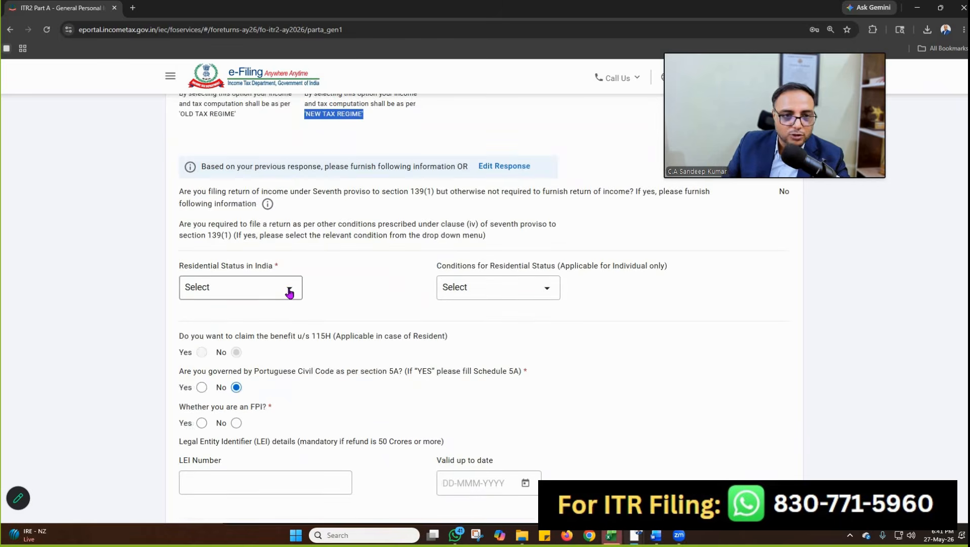
left_click(289, 293)
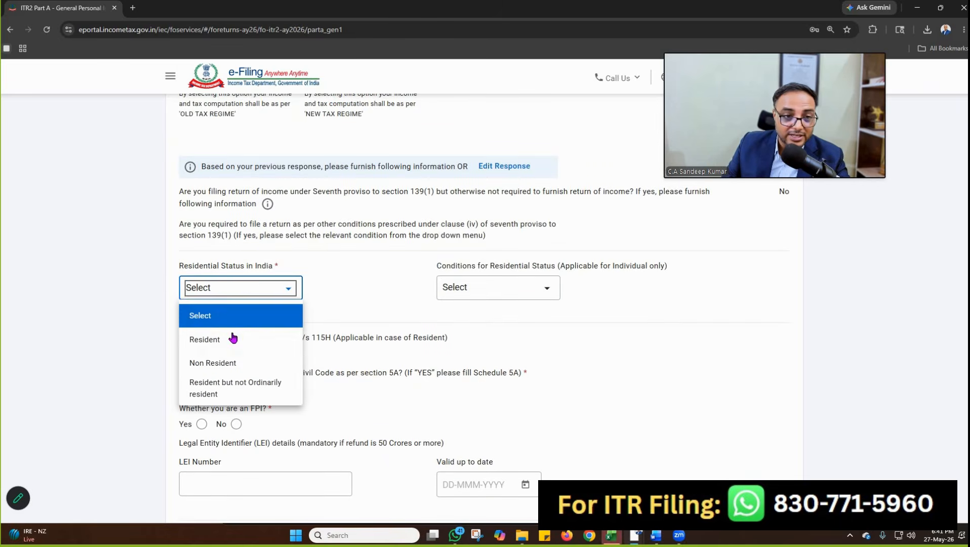
left_click(226, 339)
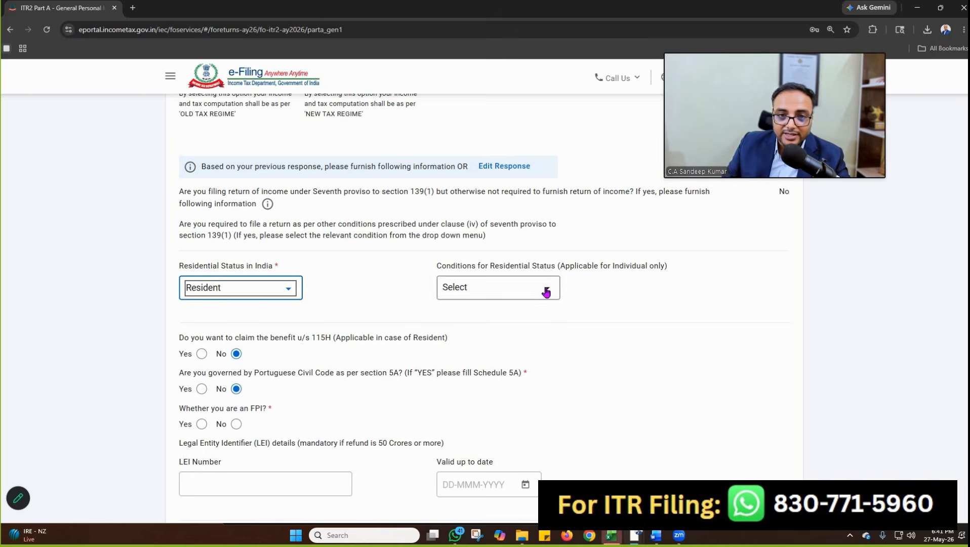
left_click(545, 291)
left_click(481, 344)
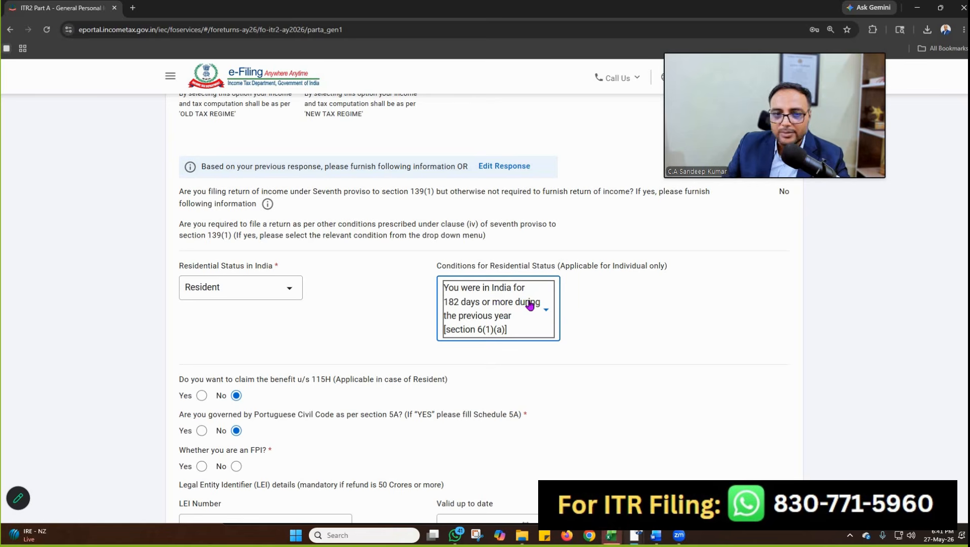
Step: Examine the alternative residential status conditions, keeping the selected condition under section 6(1)(a)
left_click(530, 303)
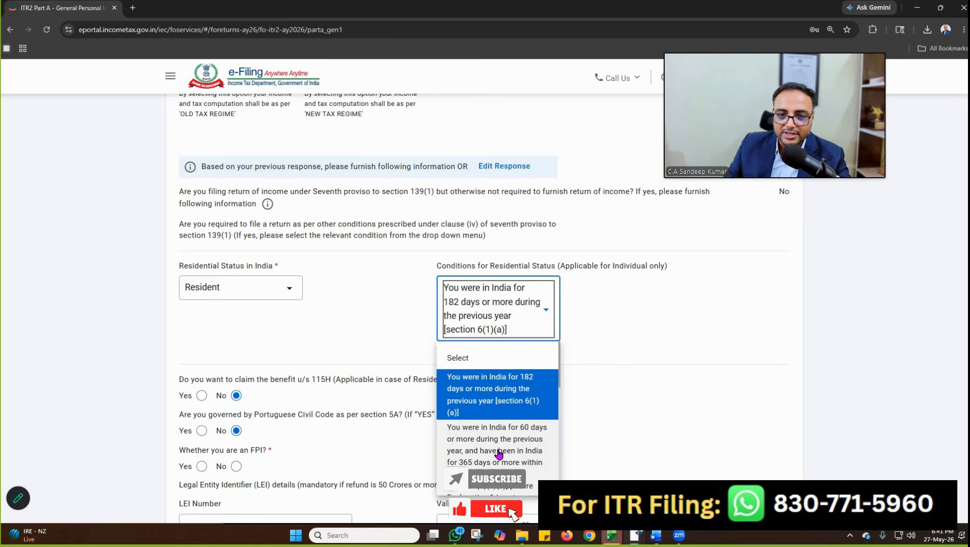
scroll(498, 455, "down", 3)
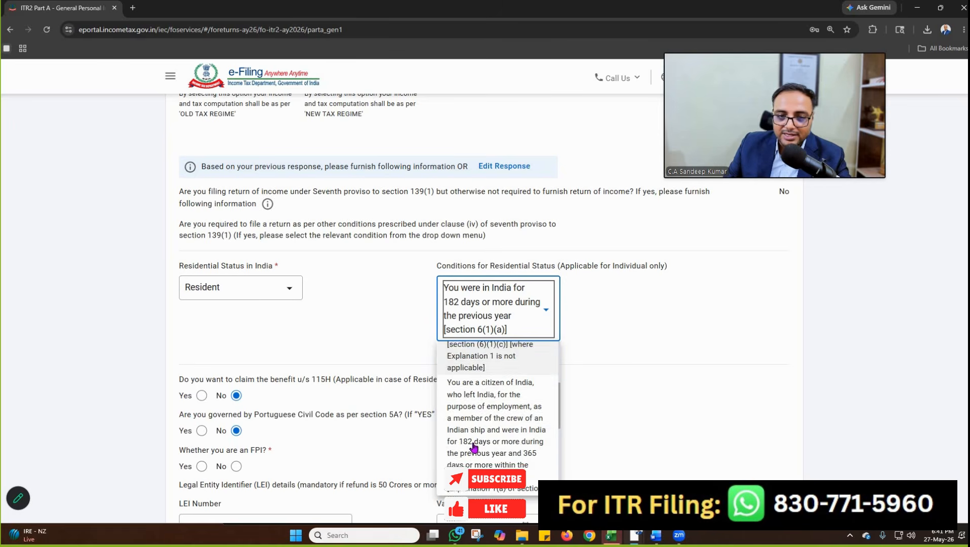
scroll(518, 391, "up", 1)
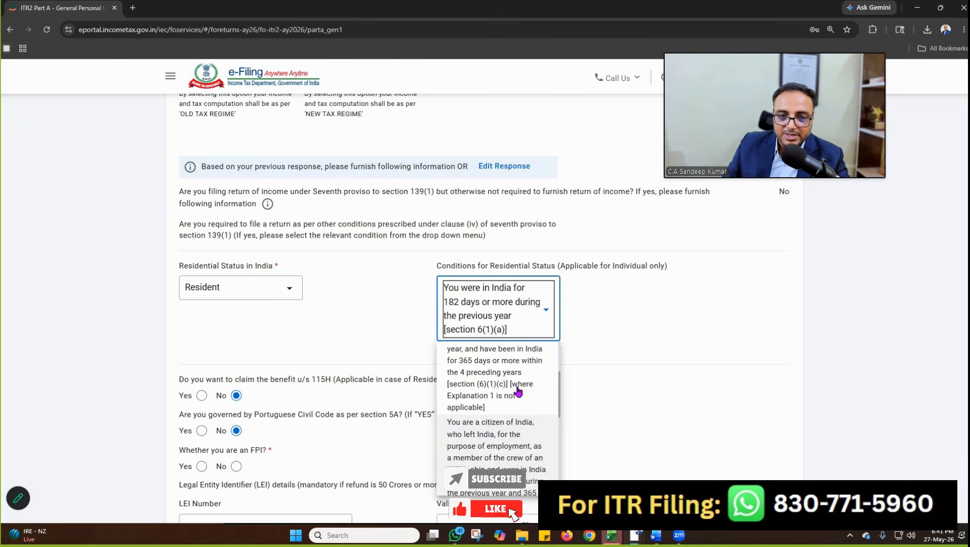
scroll(517, 400, "up", 2)
scroll(512, 400, "down", 5)
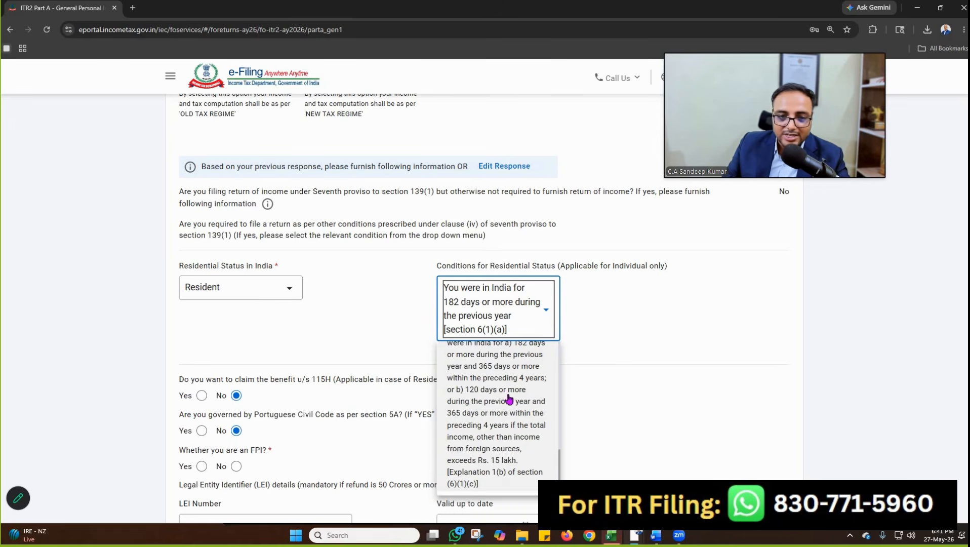
scroll(508, 398, "up", 10)
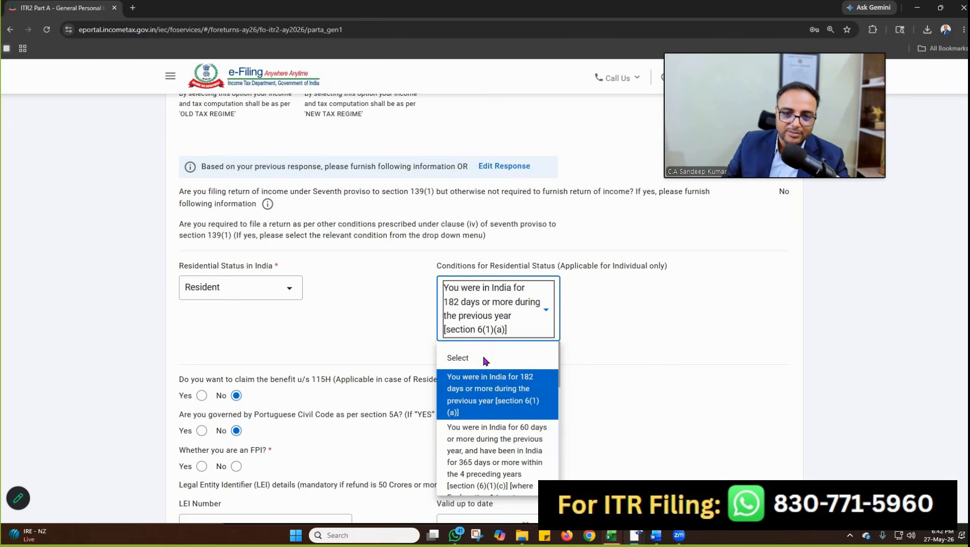
left_click(455, 303)
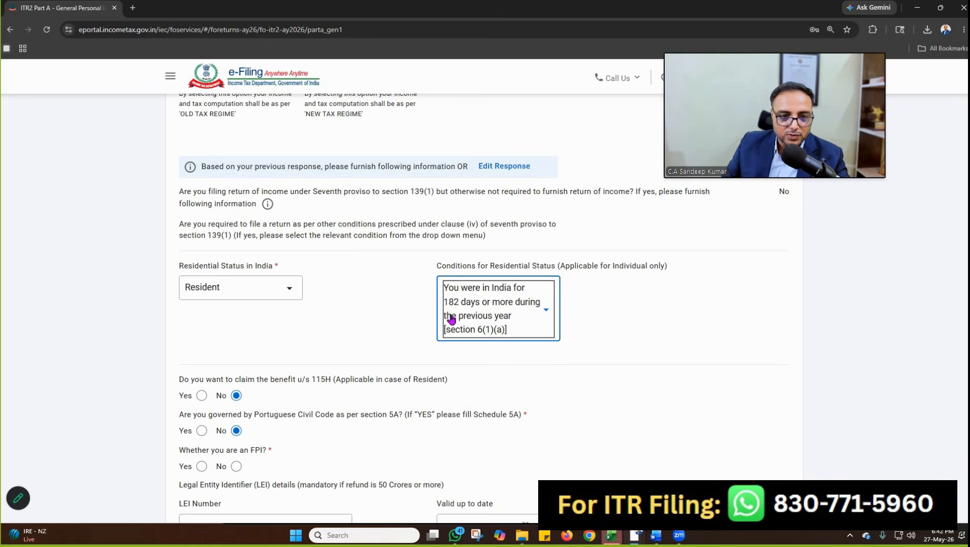
Step: Answer No to being an FPI, having been a company director and having held unlisted equity shares during the previous year
scroll(255, 286, "down", 2)
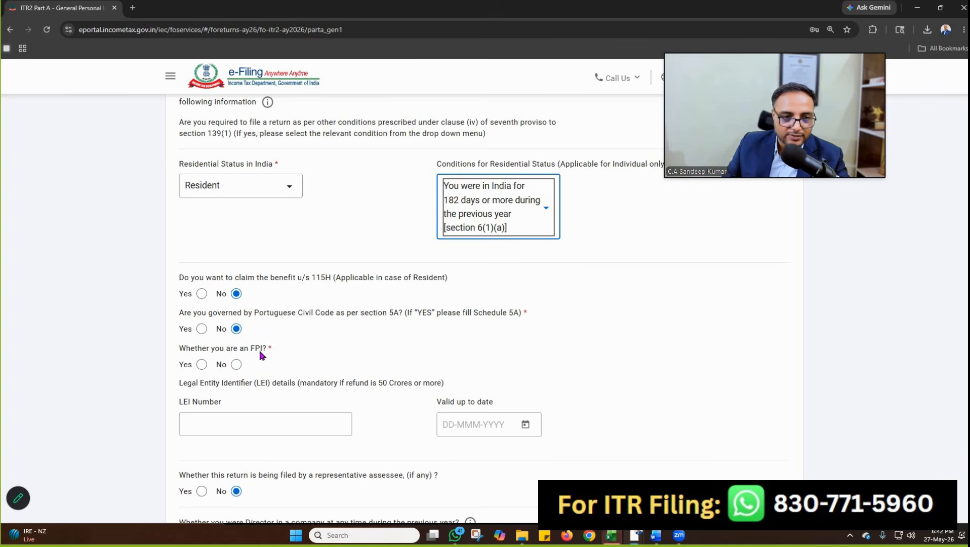
left_click(236, 364)
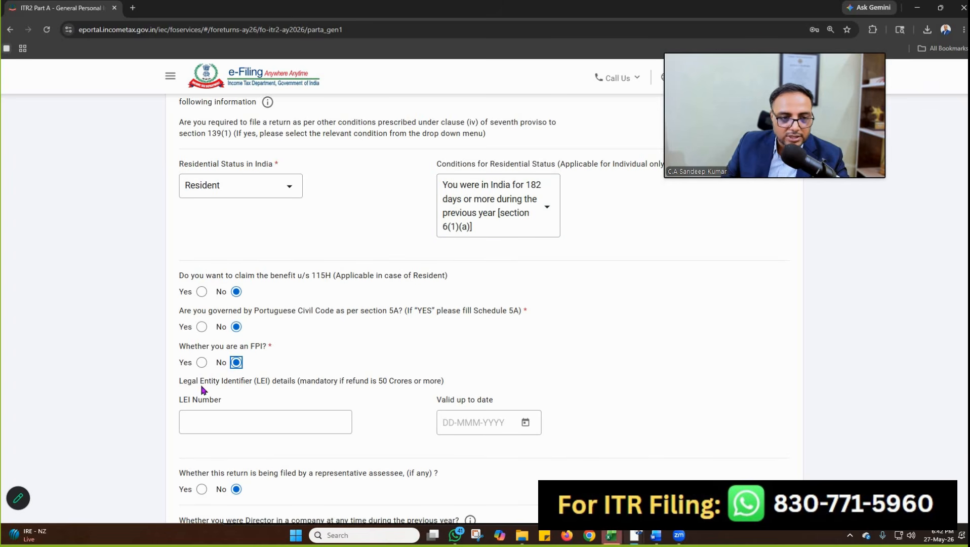
scroll(277, 389, "down", 4)
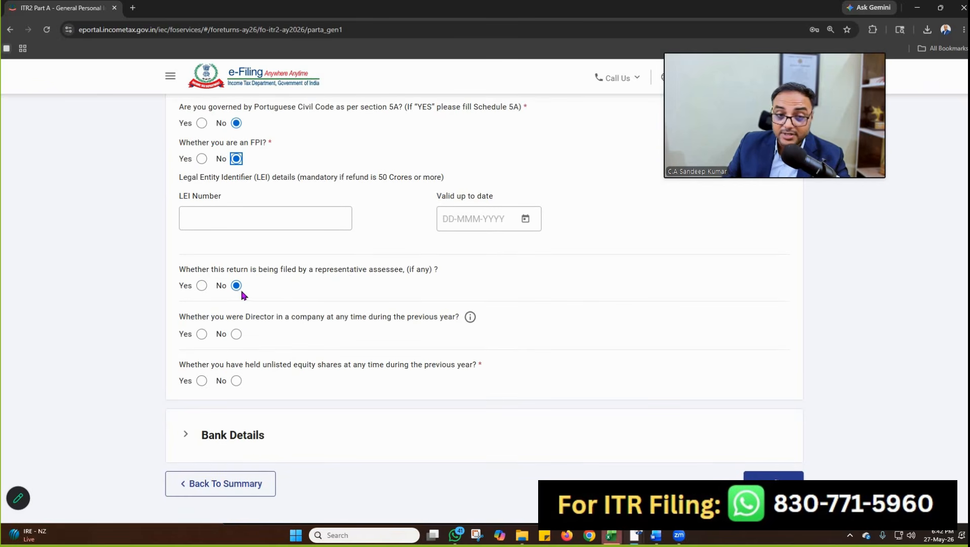
left_click(236, 335)
scroll(278, 365, "down", 1)
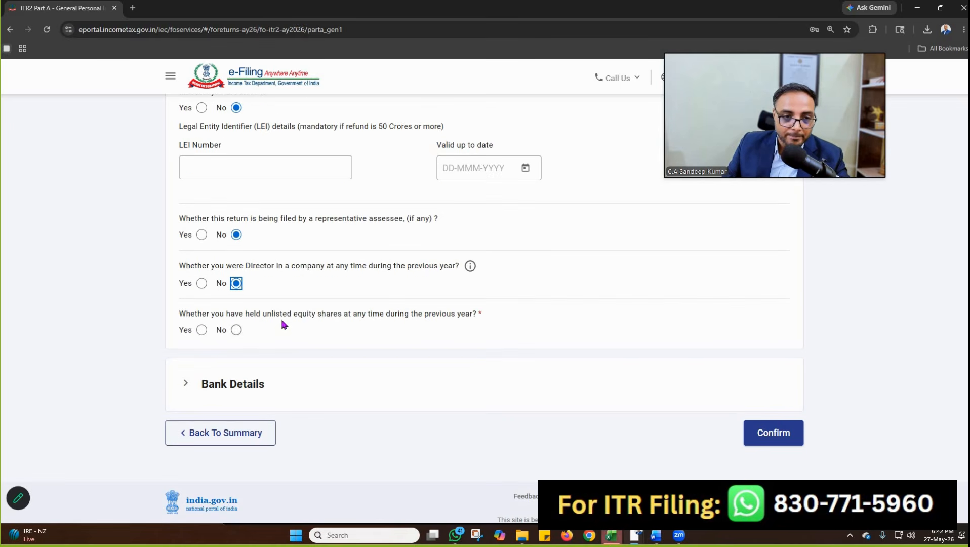
left_click(236, 330)
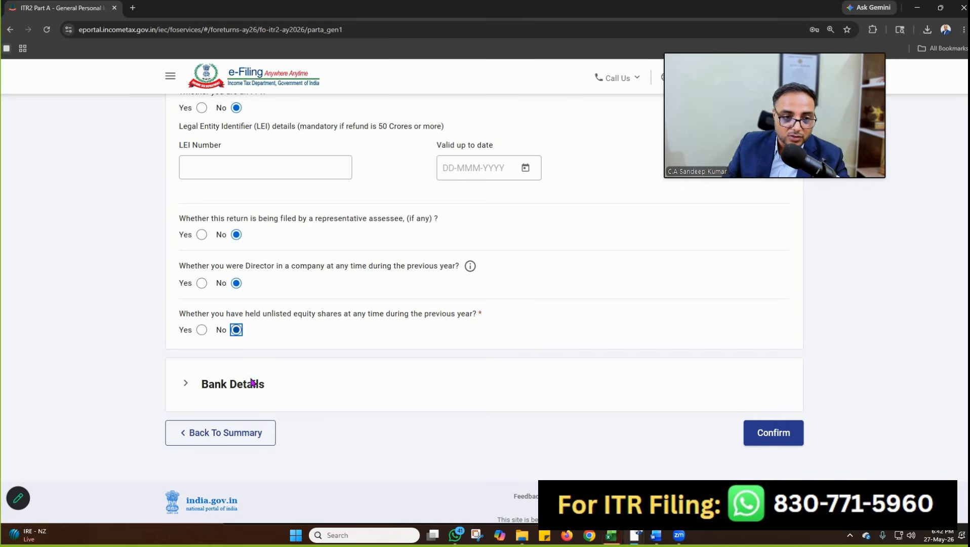
Step: Review the bank details and the reporting rule for bank accounts, and confirm Part A - General Personal Information
left_click(275, 368)
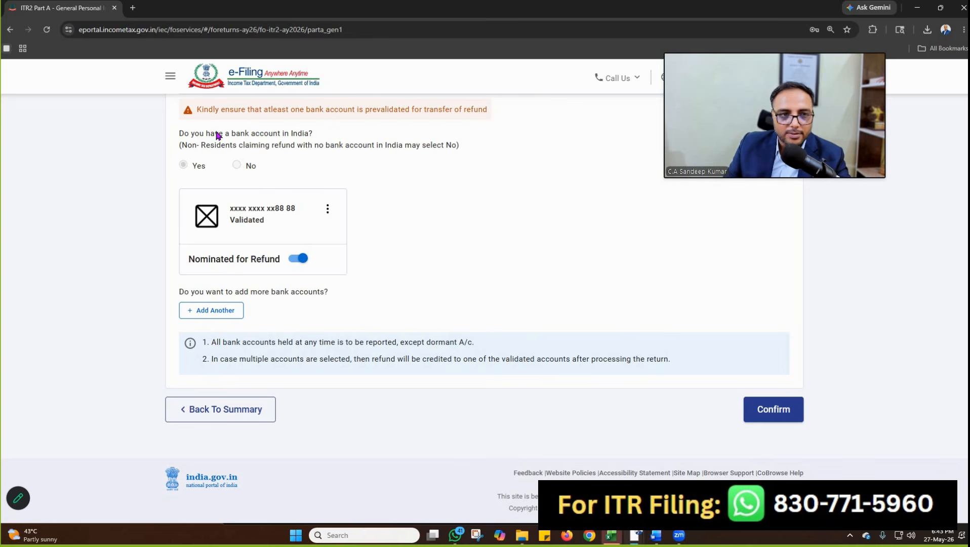
left_click_drag(185, 133, 313, 134)
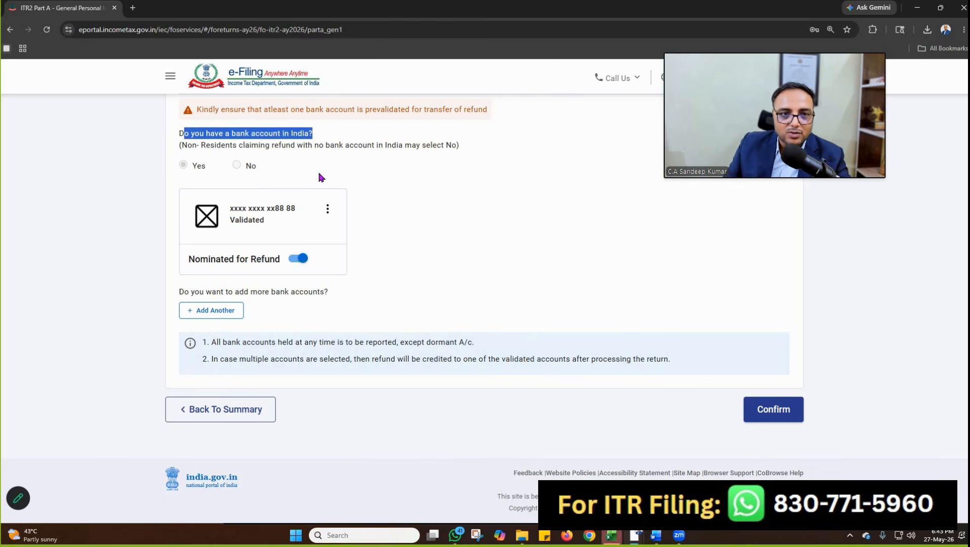
left_click_drag(217, 342, 478, 346)
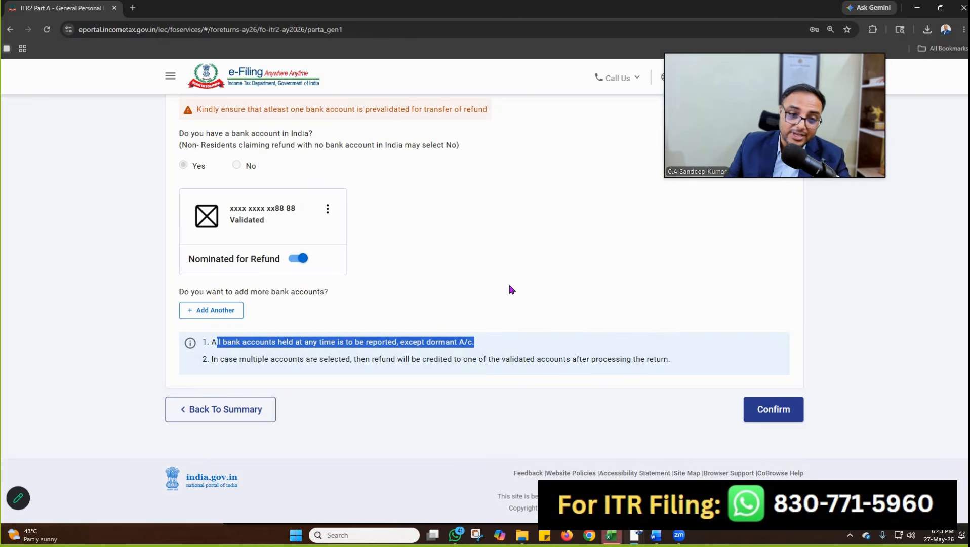
left_click(778, 413)
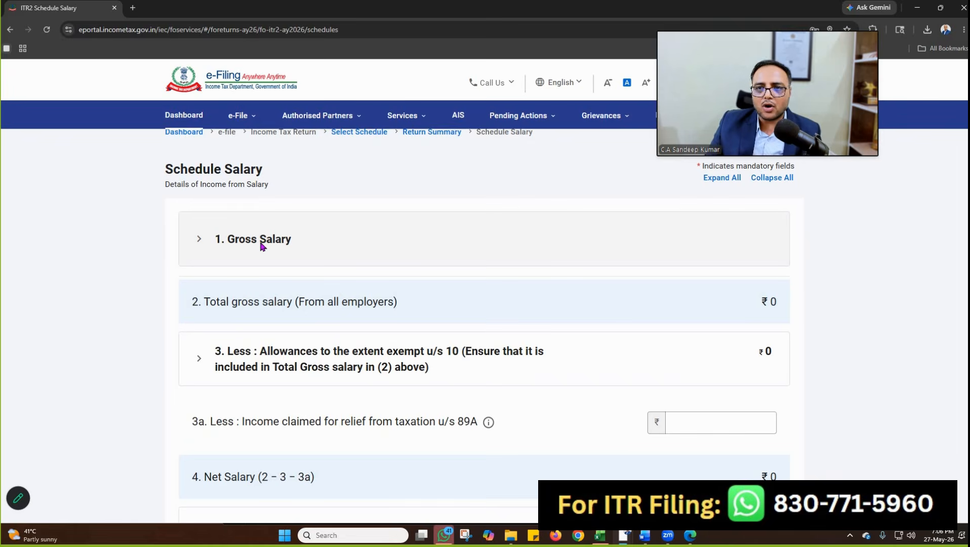
Step: Expand Gross Salary in Schedule Salary and check the section 17(1) salary amount in the Form 16 PDF
left_click(261, 246)
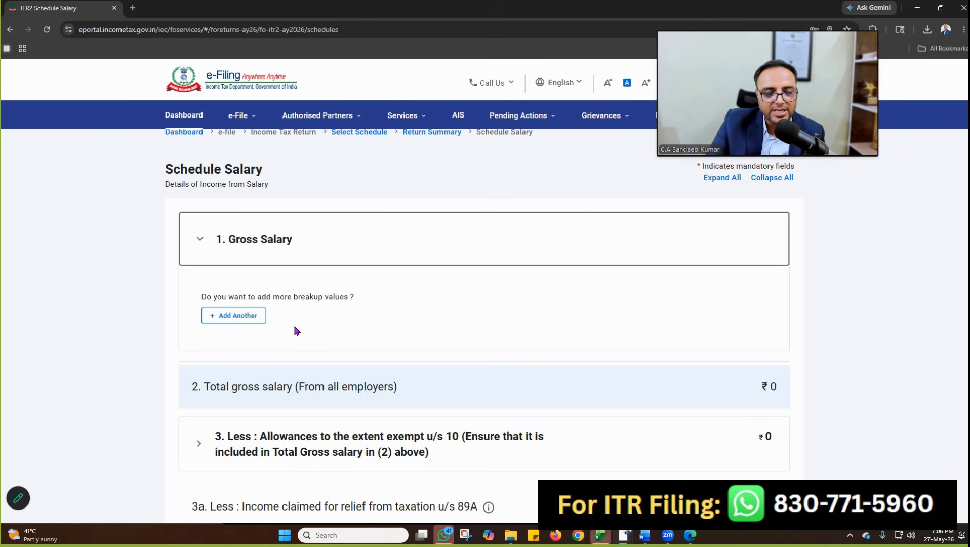
key("alt+Tab")
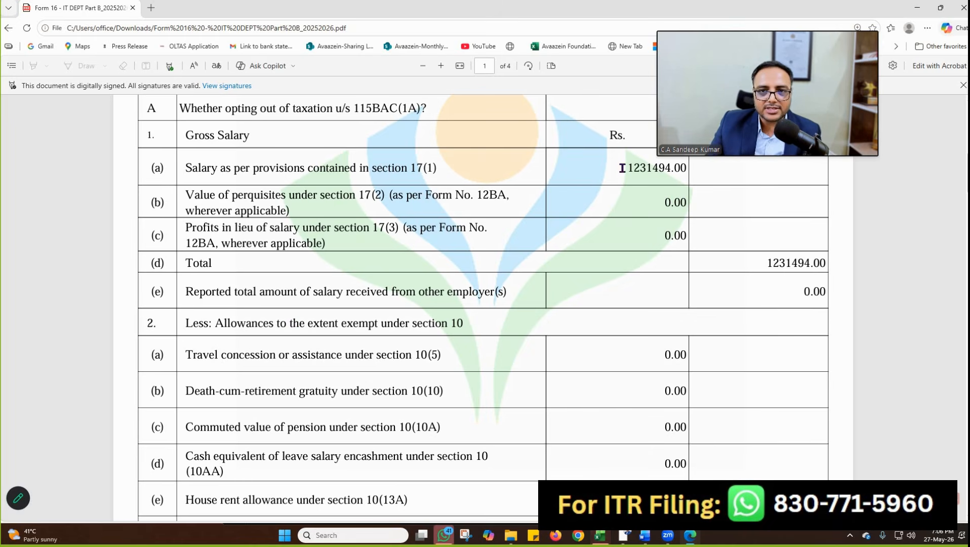
left_click_drag(622, 167, 682, 175)
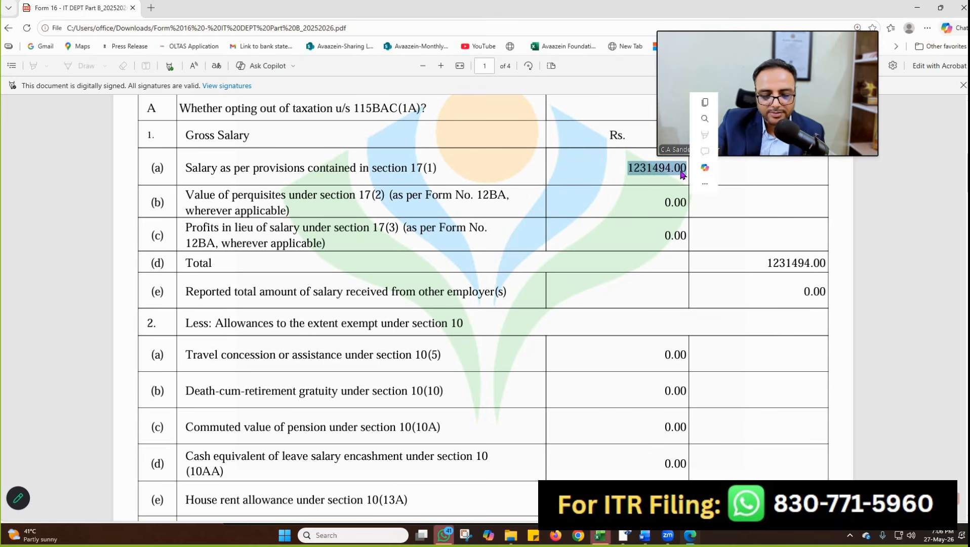
key("alt+Tab")
Step: Add a gross salary entry for employer ABC with the employer's TAN and set the nature of employer to Others
left_click(248, 317)
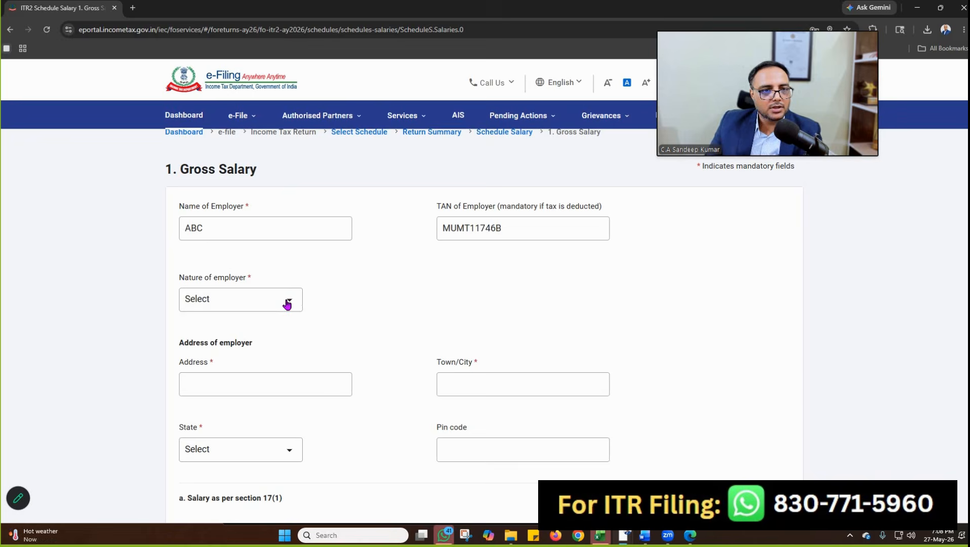
left_click(288, 300)
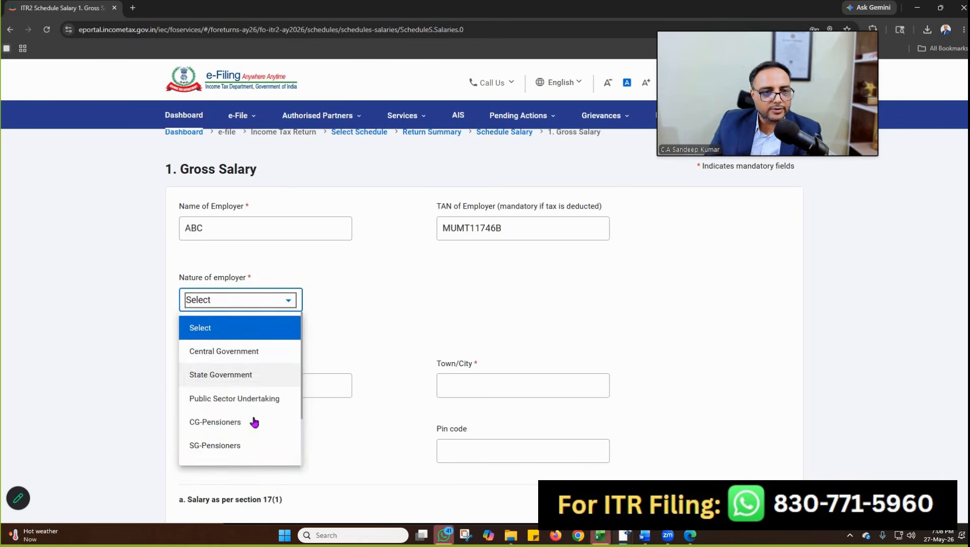
scroll(254, 422, "down", 2)
left_click(252, 448)
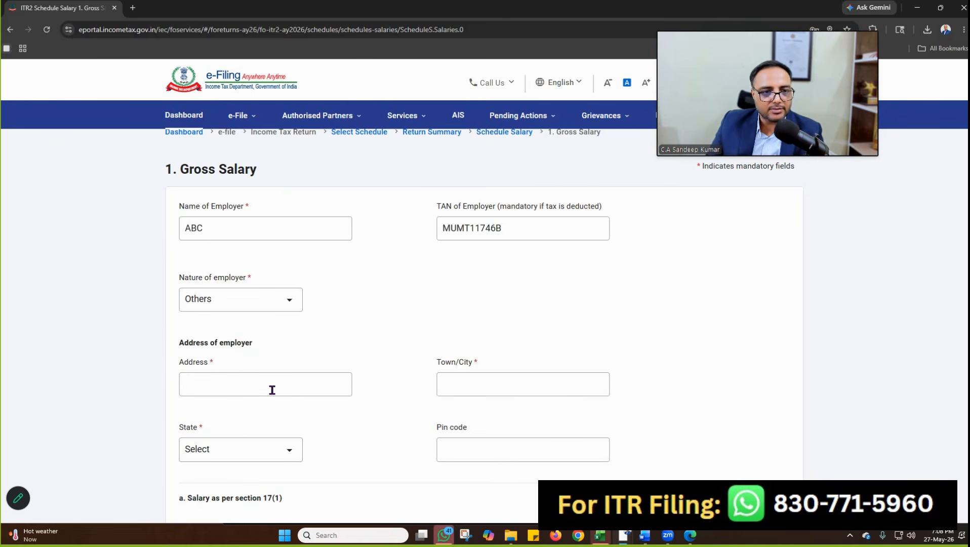
Step: Fill in the employer's address, town, state and pin code, and enter a Basic Salary of ₹611425 under section 17(1)
left_click(272, 389)
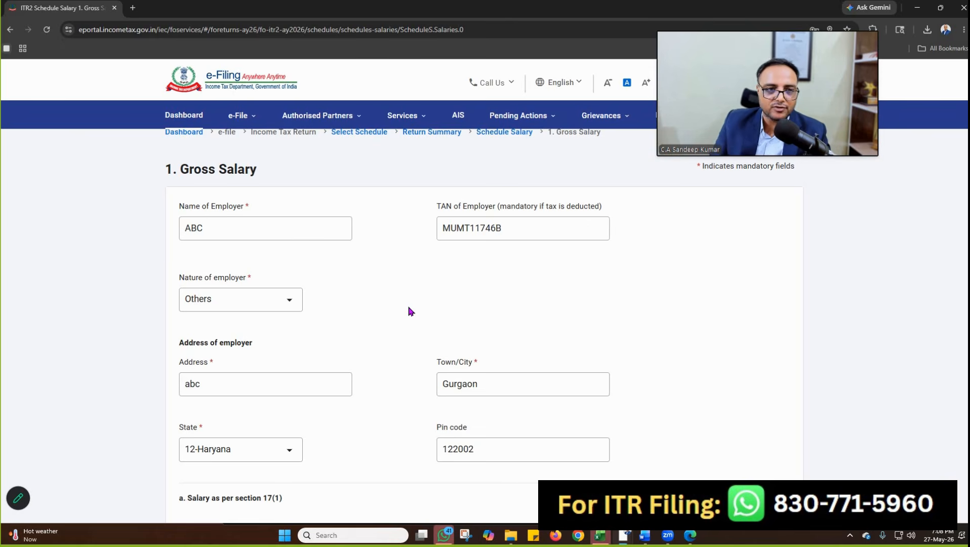
scroll(270, 259, "down", 5)
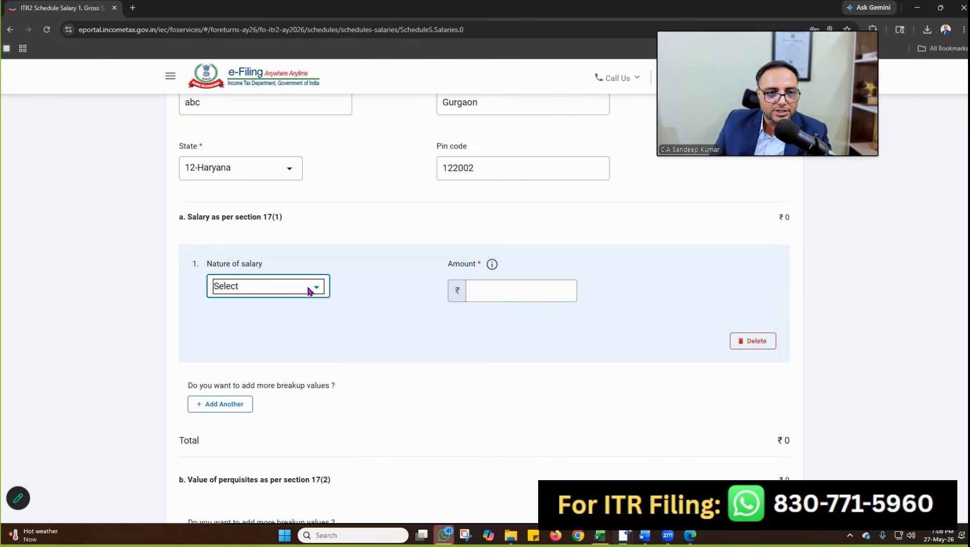
left_click(320, 284)
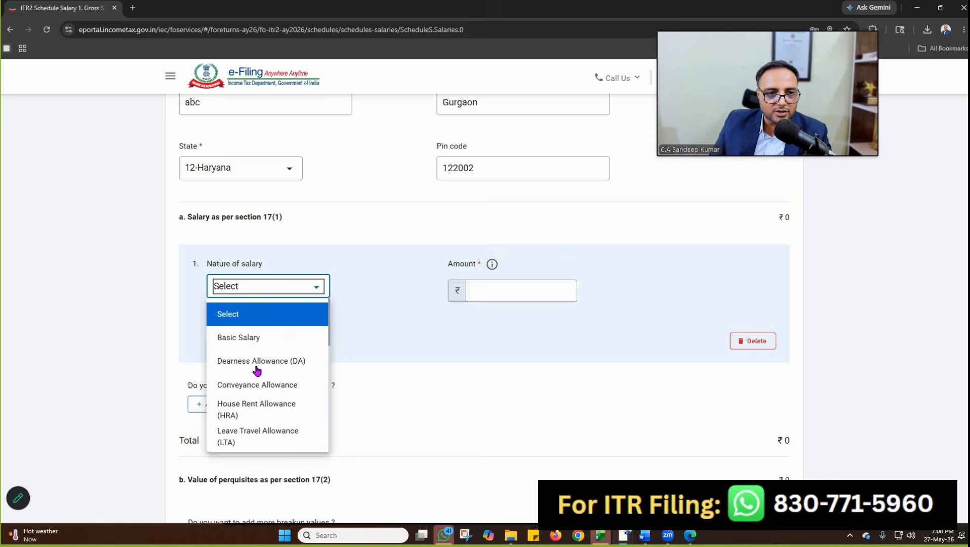
left_click(258, 340)
left_click(496, 291)
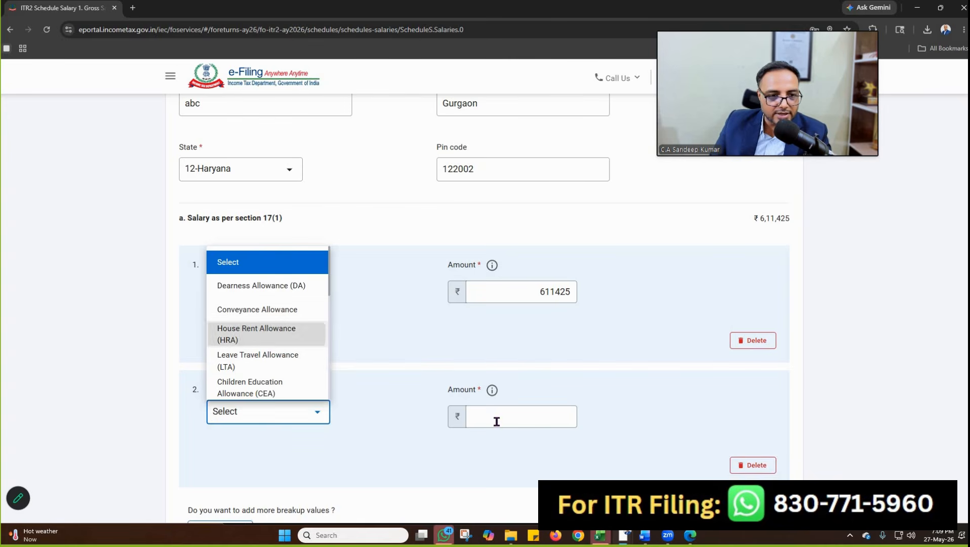
Step: Add House Rent Allowance (HRA) of ₹311452 as the second section 17(1) salary component
left_click(267, 335)
left_click(507, 420)
scroll(244, 389, "down", 3)
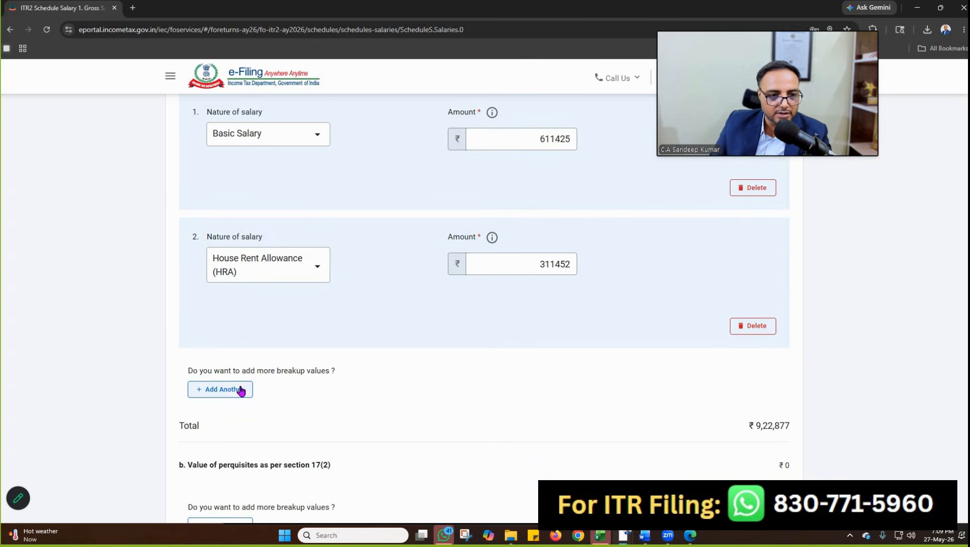
Step: Add Other Allowance of ₹308617 as the third section 17(1) salary component and save the gross salary entry
left_click(241, 391)
left_click(296, 404)
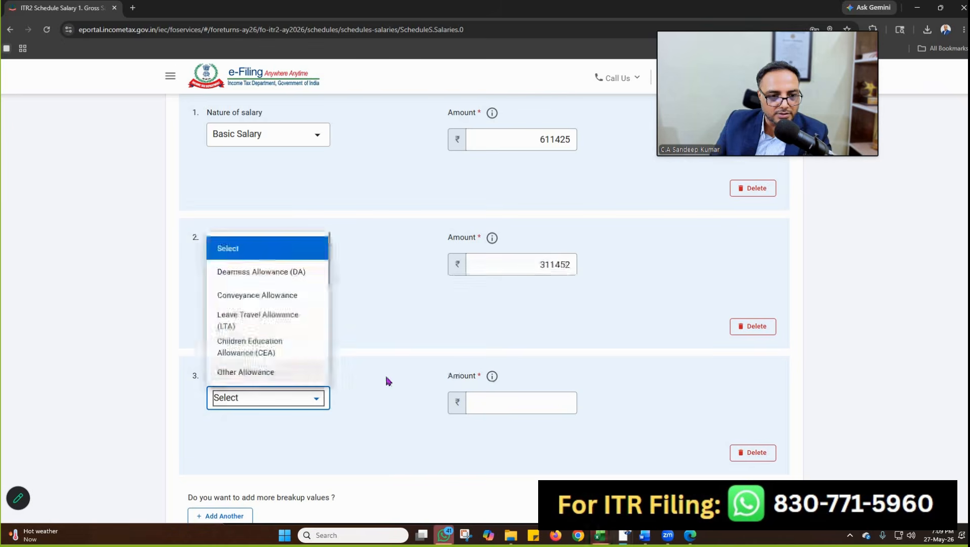
left_click(268, 373)
left_click(517, 402)
type("308")
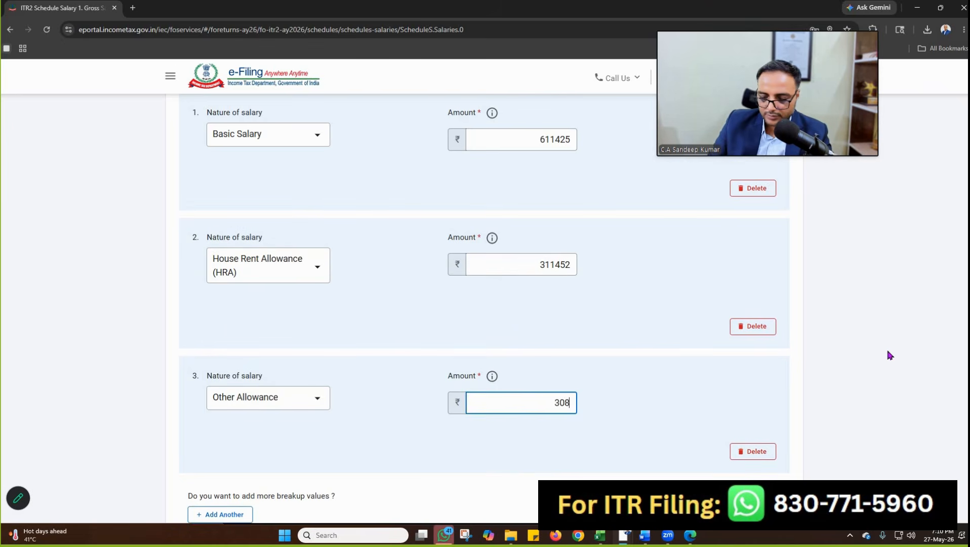
type("617")
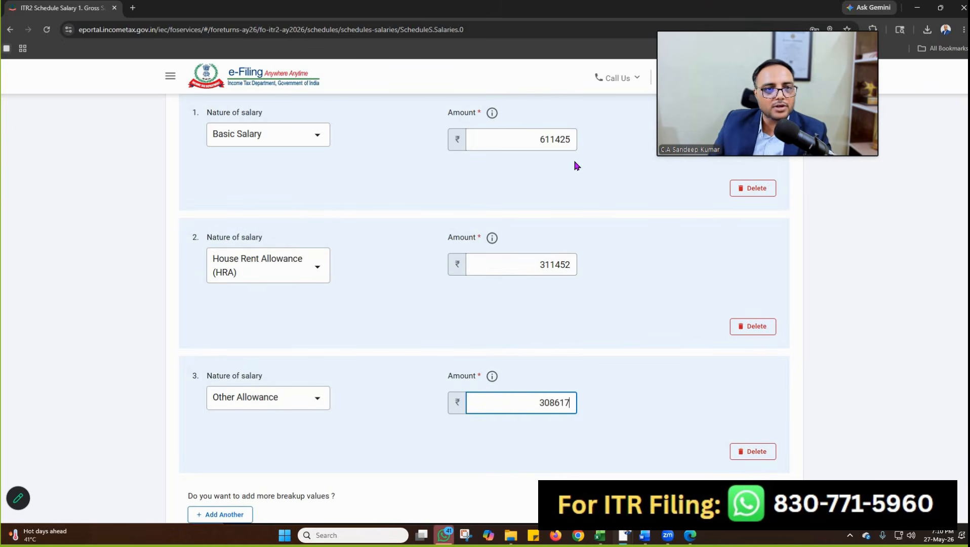
scroll(622, 414, "down", 7)
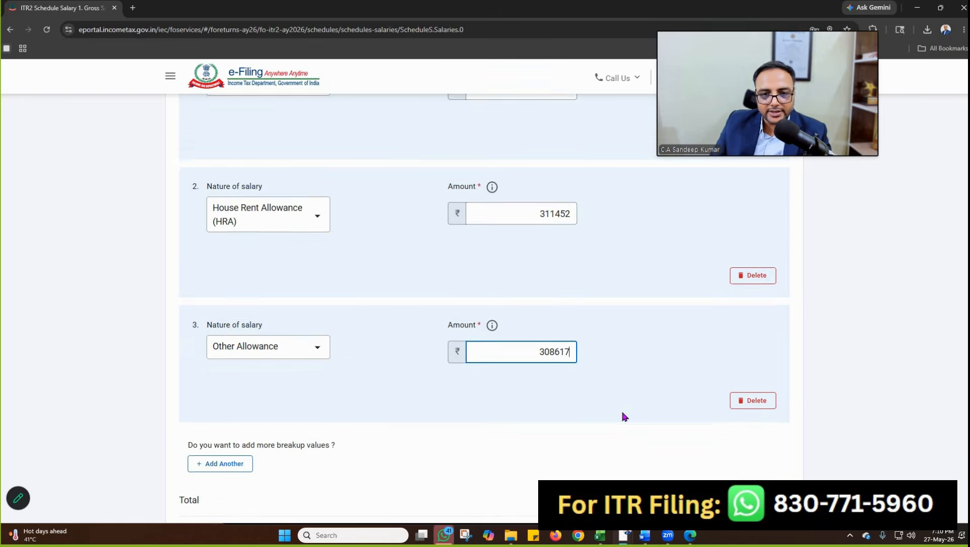
scroll(585, 293, "down", 8)
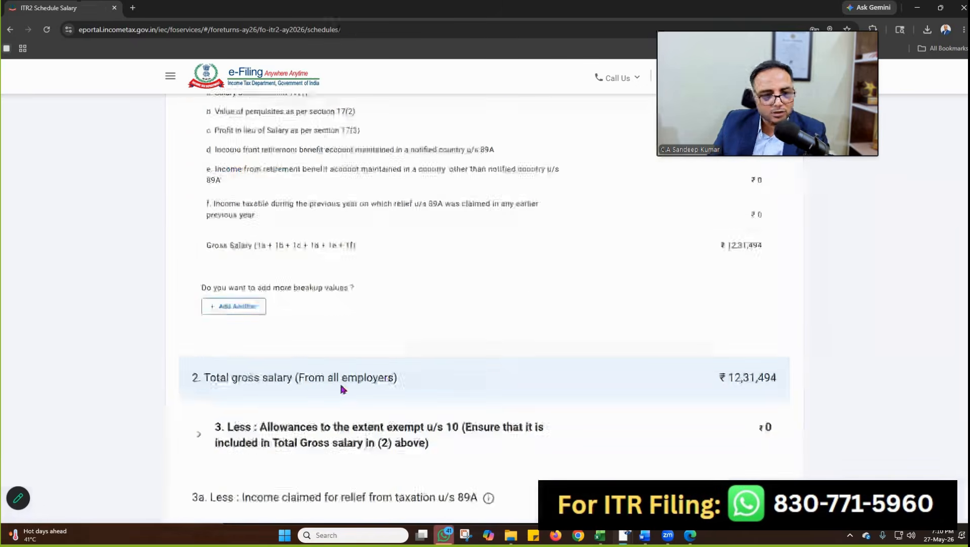
Step: Check the total gross salary, the section 10 exempt allowances and the section 16 deductions, and confirm Schedule Salary
left_click_drag(790, 378, 720, 378)
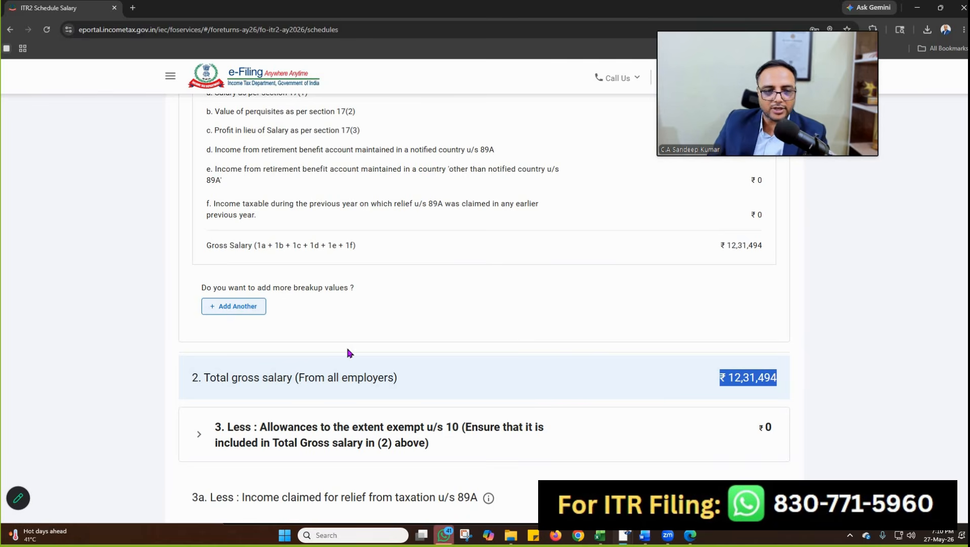
scroll(357, 345, "down", 2)
scroll(400, 278, "down", 1)
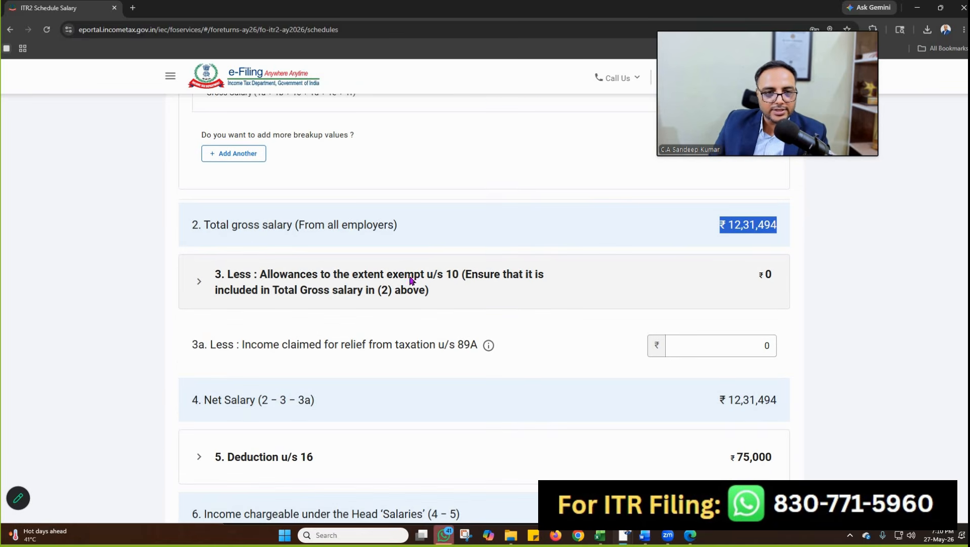
left_click_drag(305, 277, 454, 312)
scroll(528, 323, "down", 3)
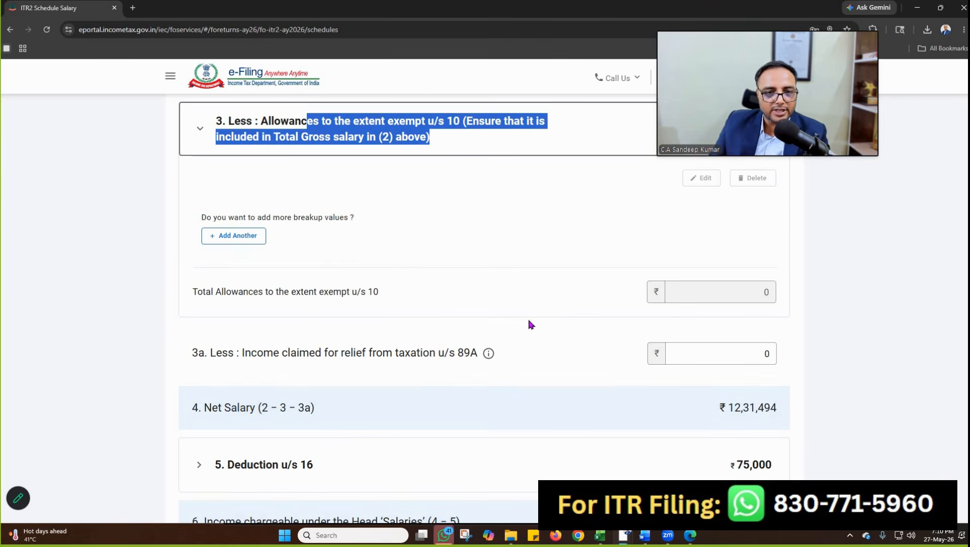
scroll(542, 324, "down", 3)
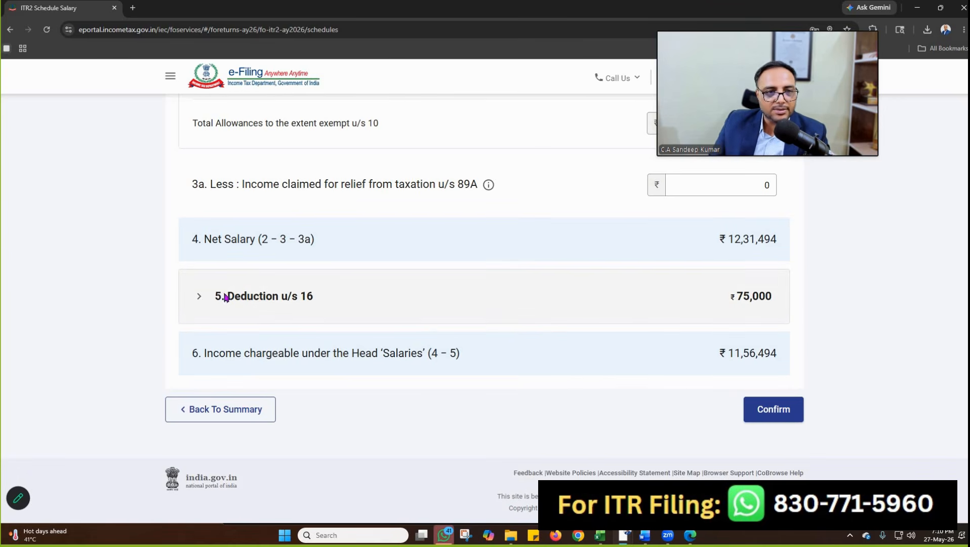
left_click_drag(223, 297, 318, 300)
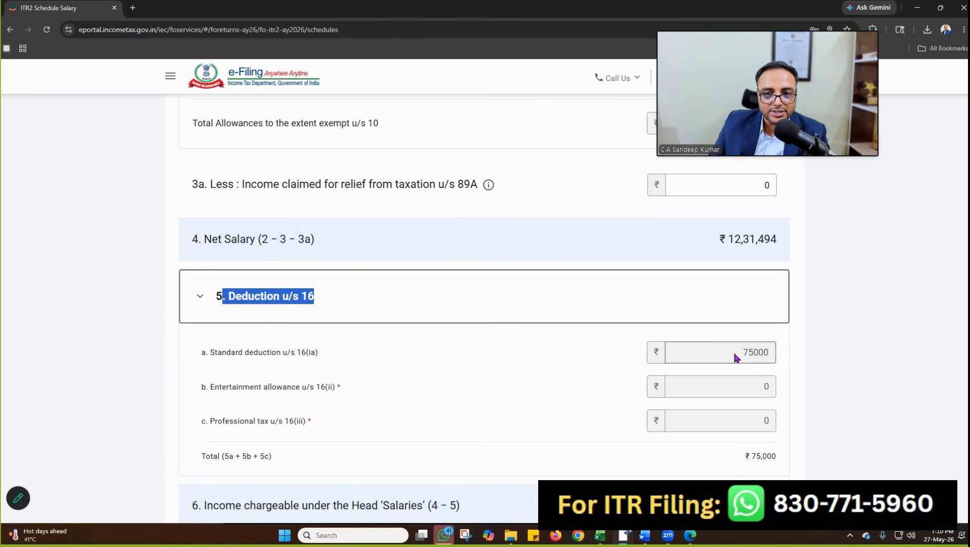
scroll(783, 414, "down", 1)
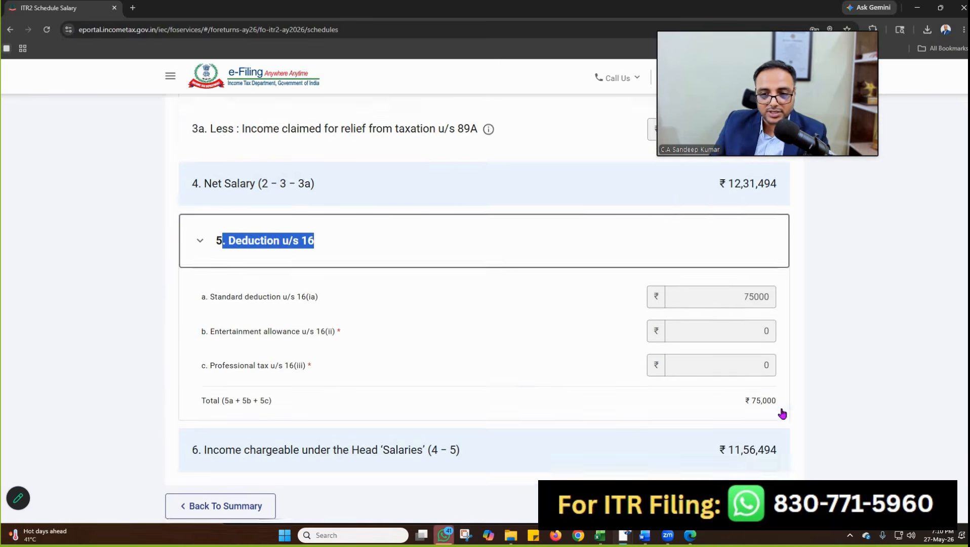
scroll(783, 414, "down", 2)
left_click(773, 407)
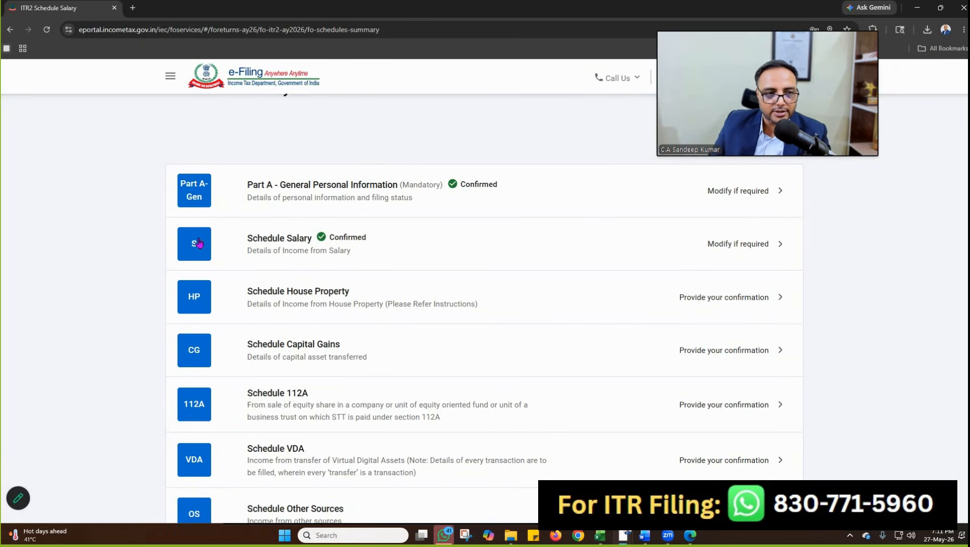
Step: Look through the blank property form in Schedule House Property, go back without adding a property, and confirm the schedule
left_click(527, 310)
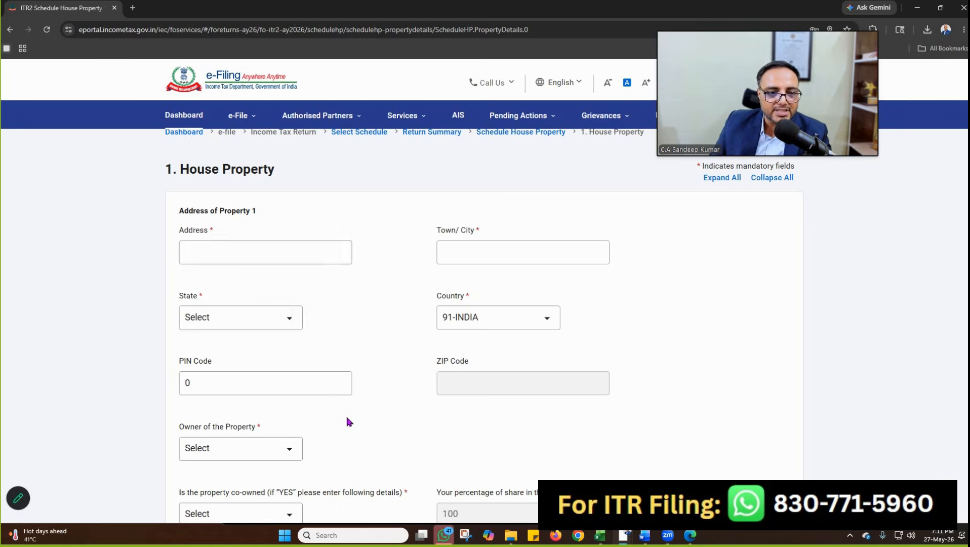
scroll(405, 417, "down", 15)
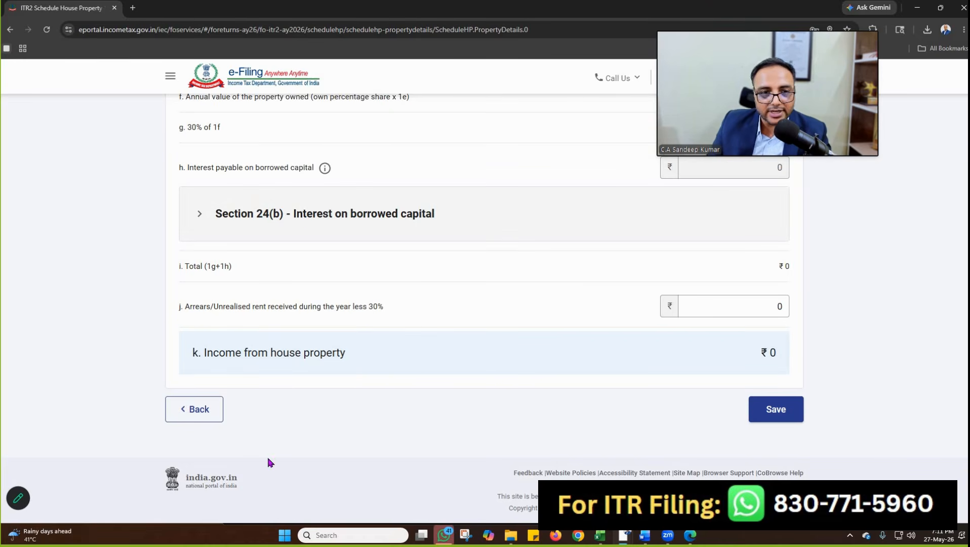
left_click(194, 405)
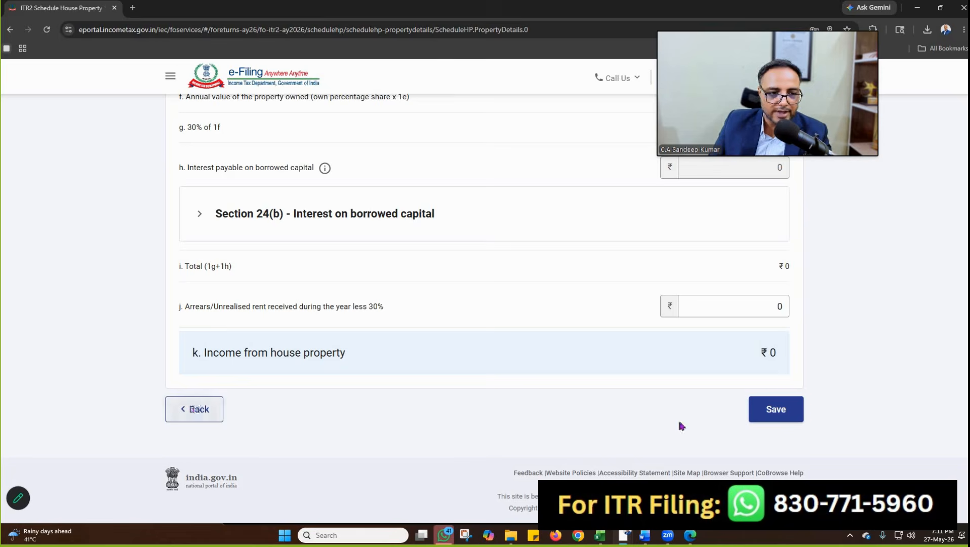
left_click(777, 409)
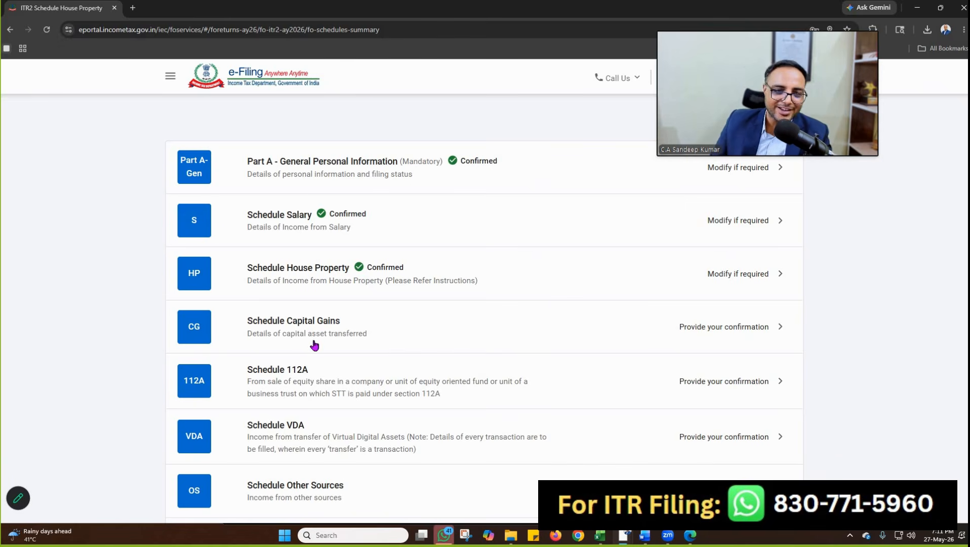
Step: In Schedule Capital Gains, add a short-term entry for STT-paid equity shares or equity mutual funds and set its section to 111A [for others]
left_click(478, 328)
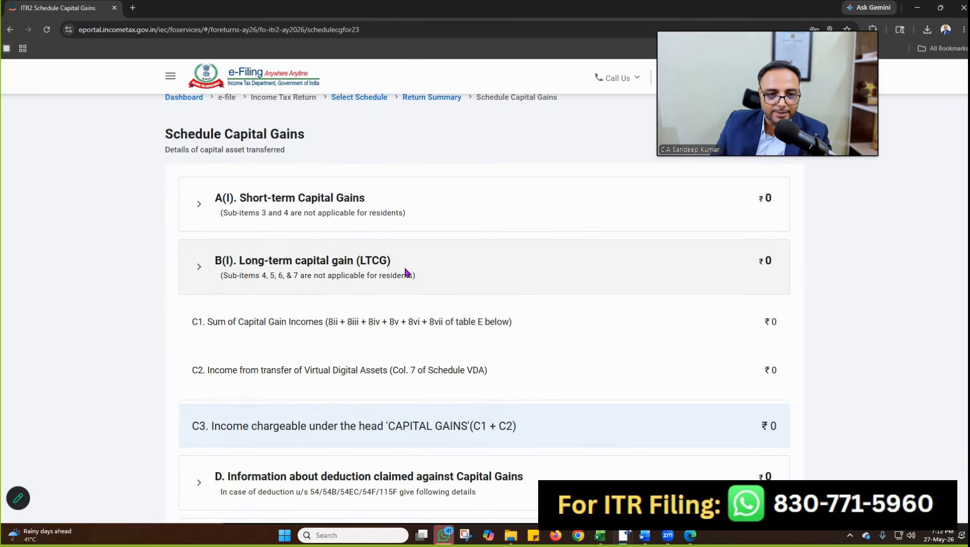
left_click(276, 204)
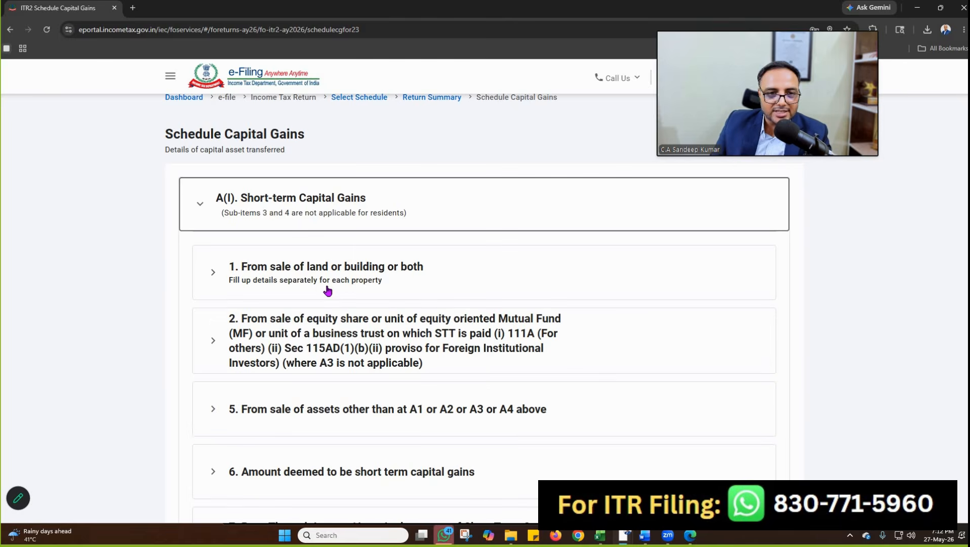
scroll(328, 290, "down", 1)
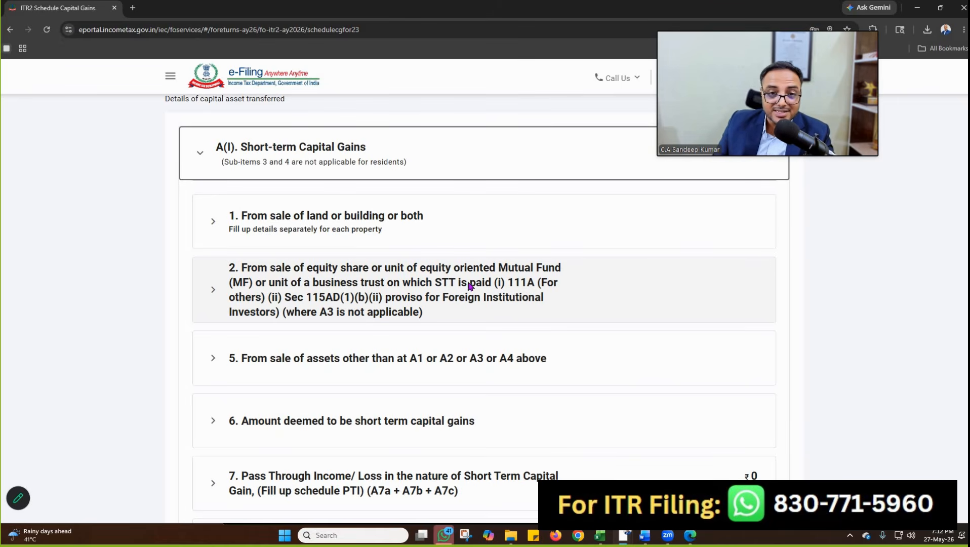
left_click_drag(434, 284, 490, 287)
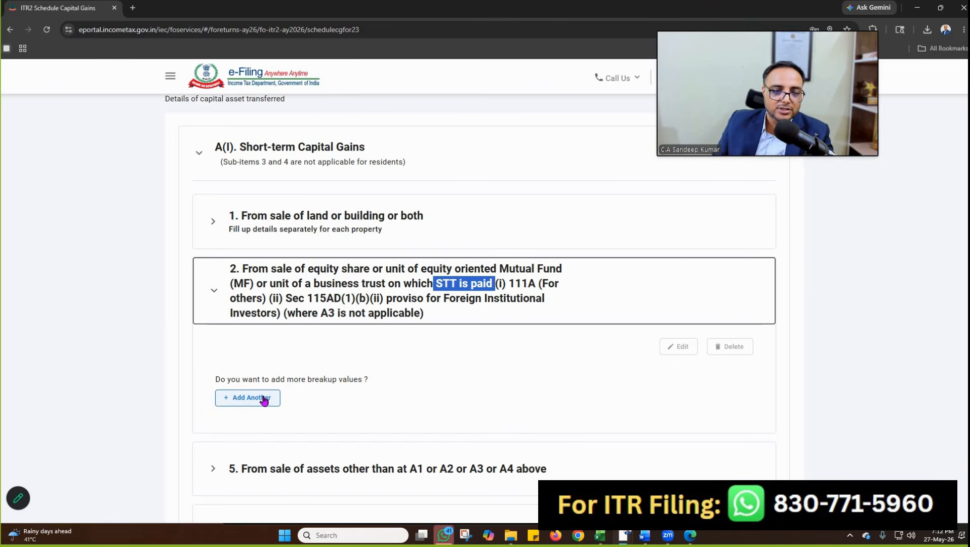
left_click(495, 340)
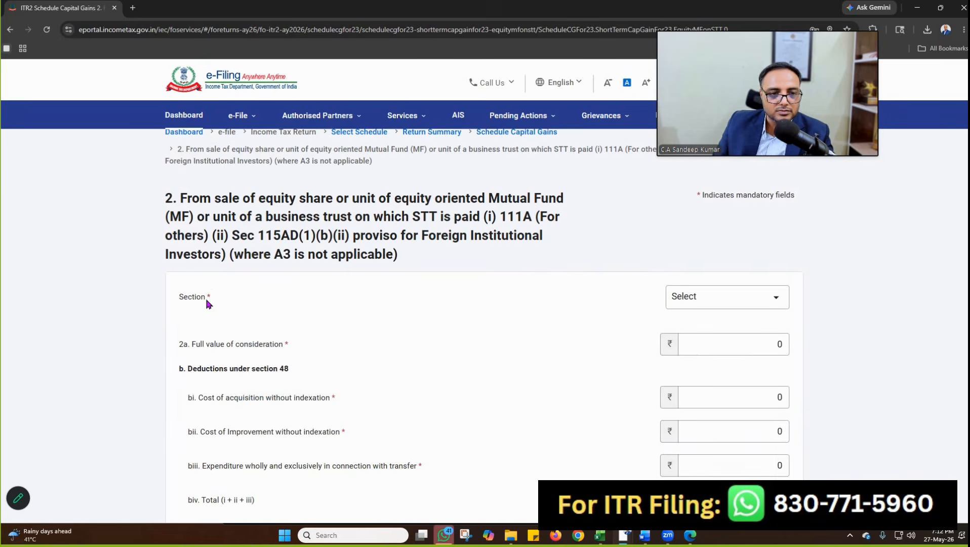
left_click(693, 303)
left_click(710, 350)
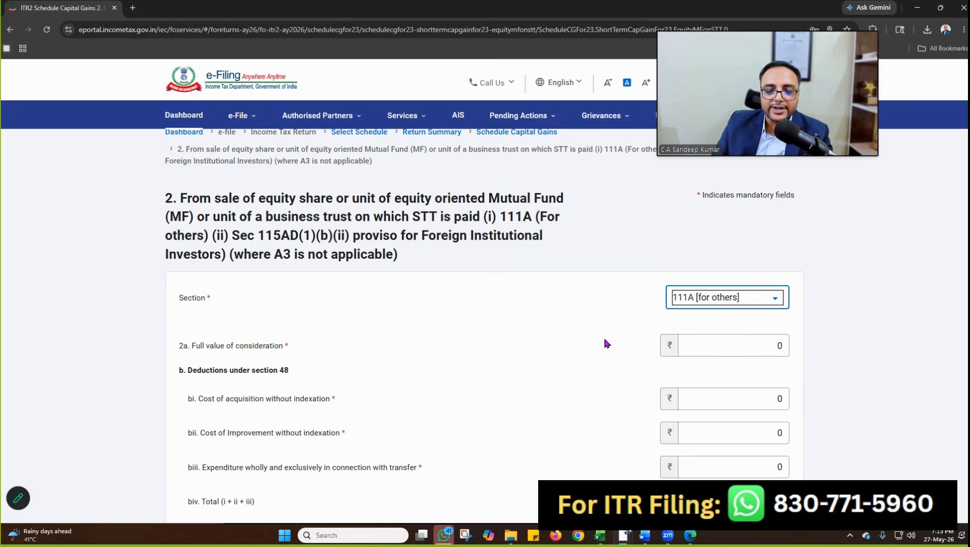
Step: Switch to the stocks capital gains report in Excel, add borders to the whole Short Term trades table and hide the gridlines
key("alt+Tab")
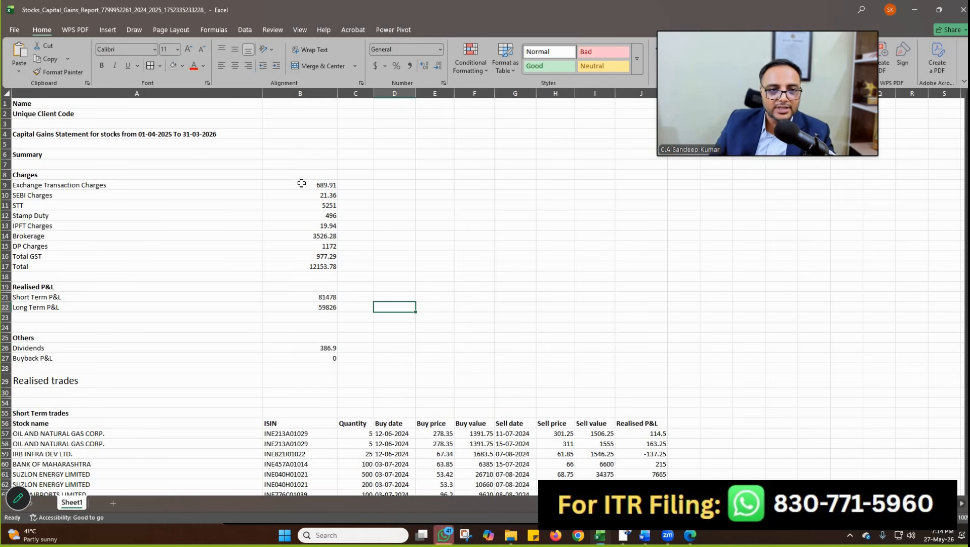
left_click_drag(303, 185, 304, 368)
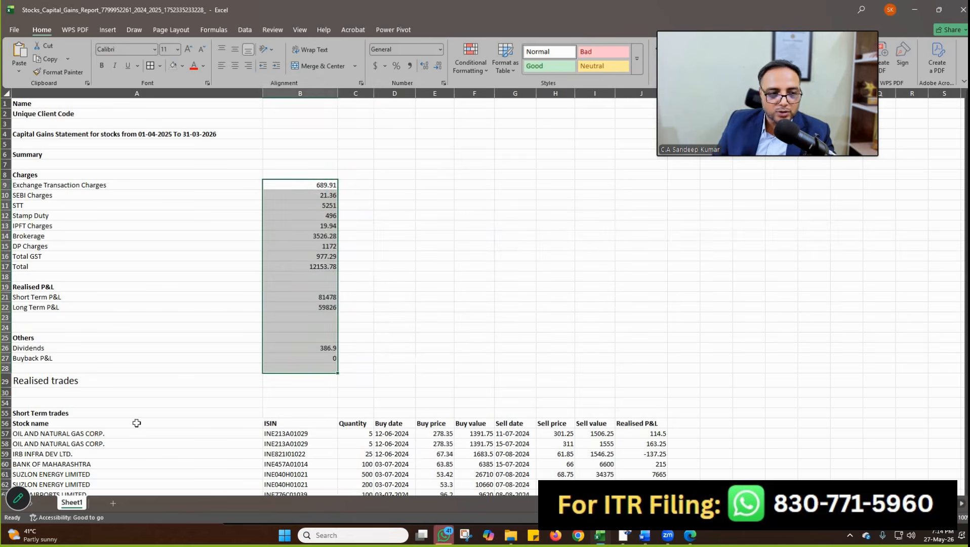
left_click_drag(137, 423, 628, 456)
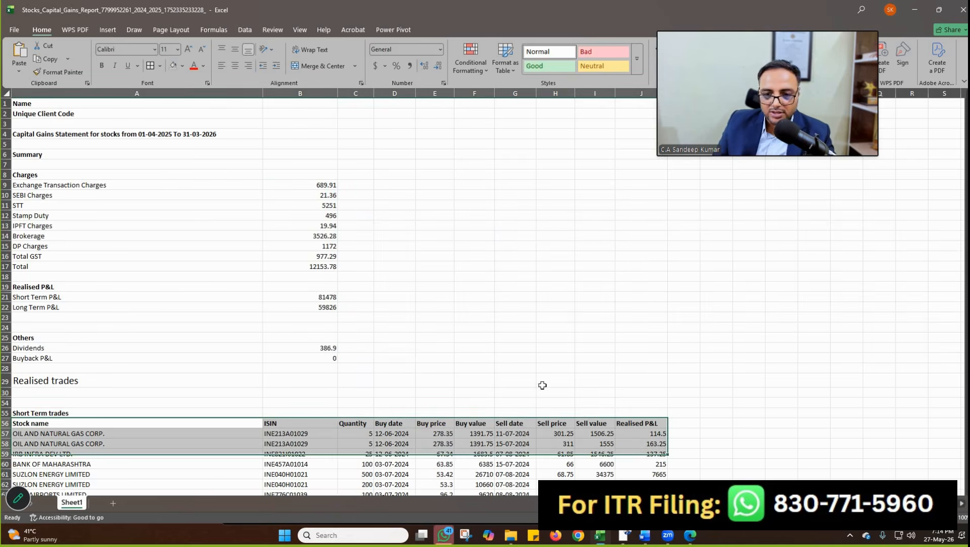
scroll(539, 379, "down", 6)
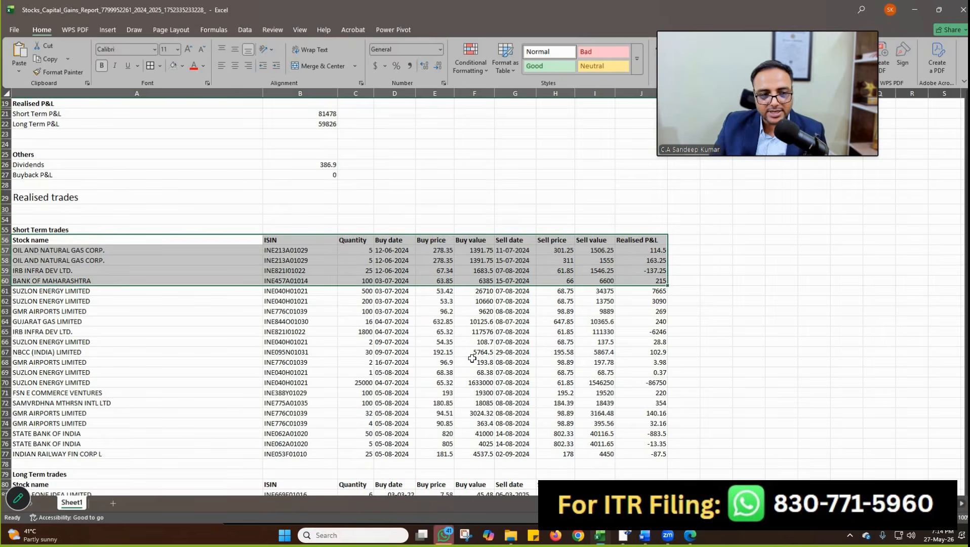
key("ctrl+shift+Down")
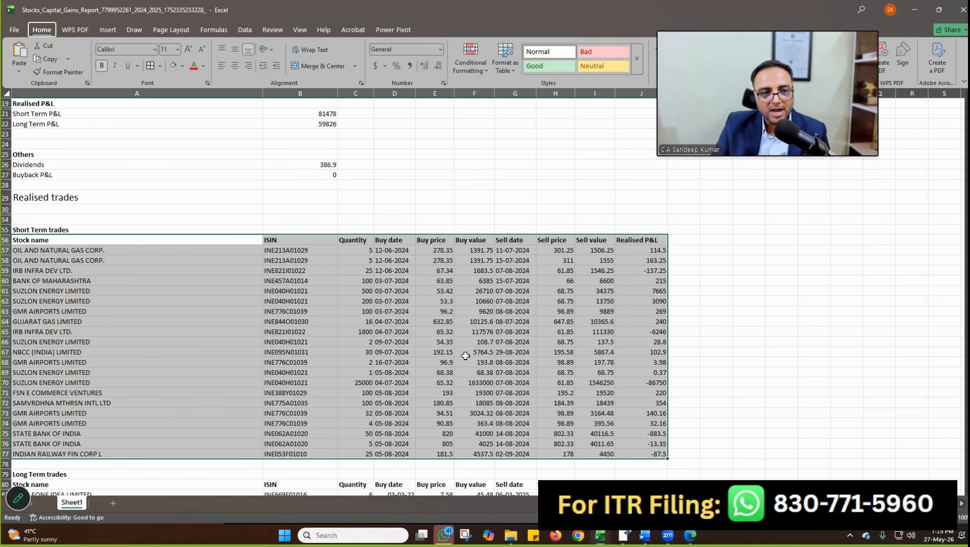
key("ctrl+c")
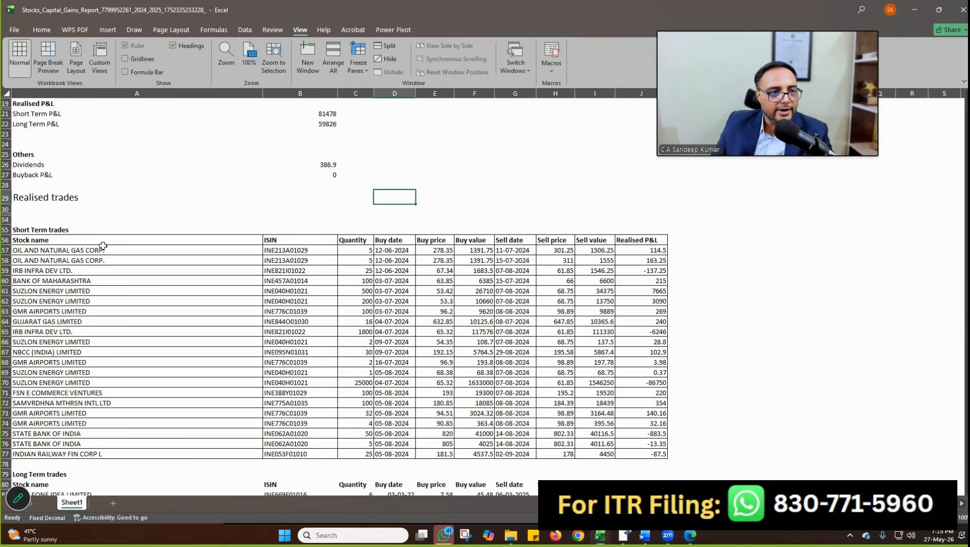
Step: Examine the buy values and buy dates in the Short Term trades table
left_click(69, 231)
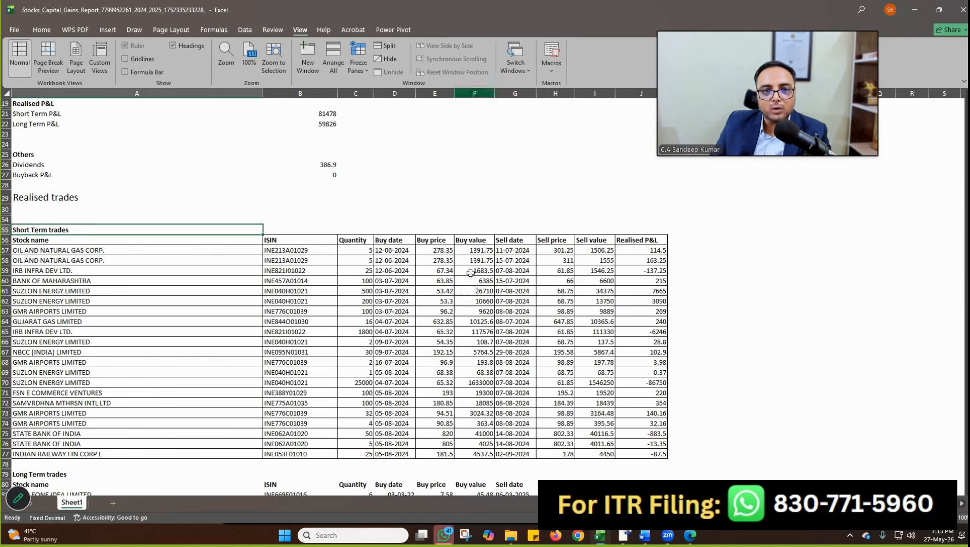
left_click(474, 93)
left_click(368, 250)
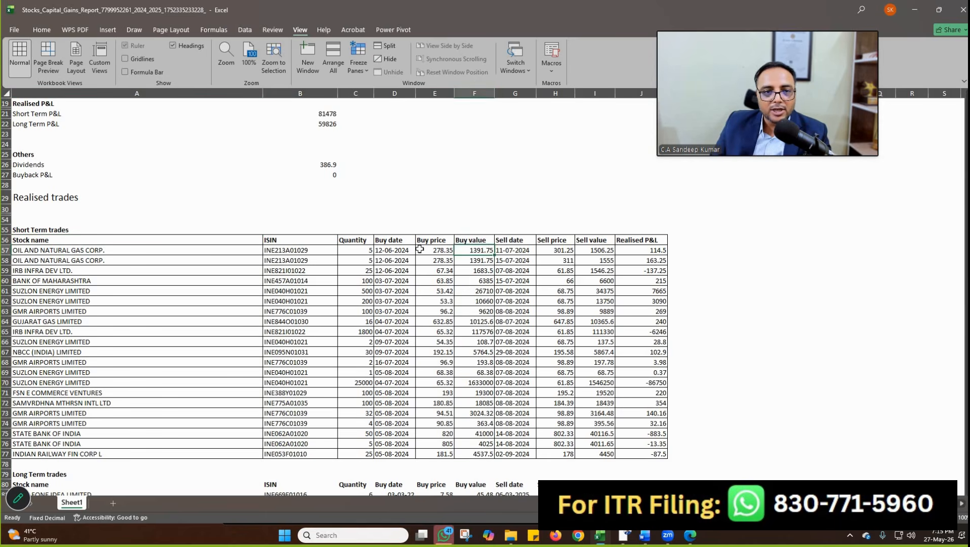
Step: Total the Realised P&L, Sell value and Buy value columns in the row directly below the Short Term trades table
left_click(445, 250)
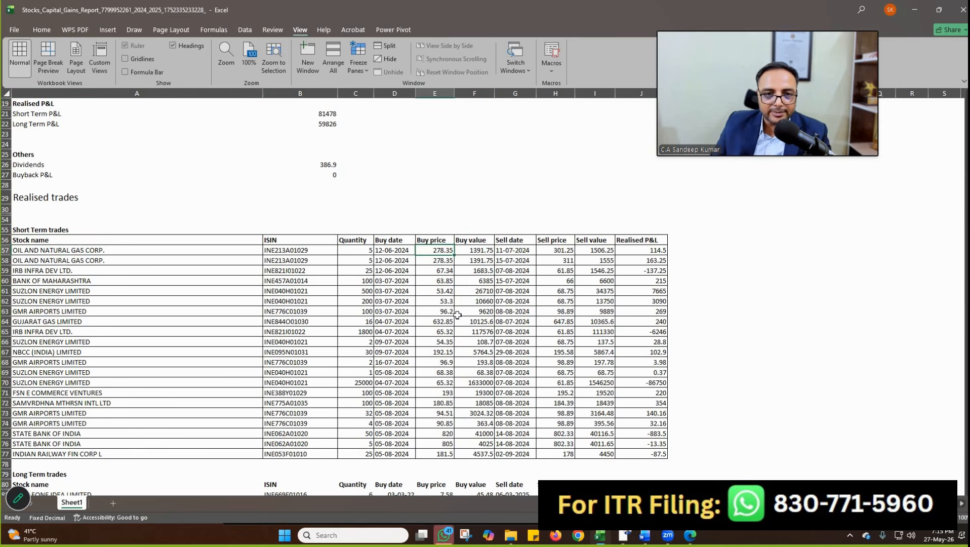
key("Right")
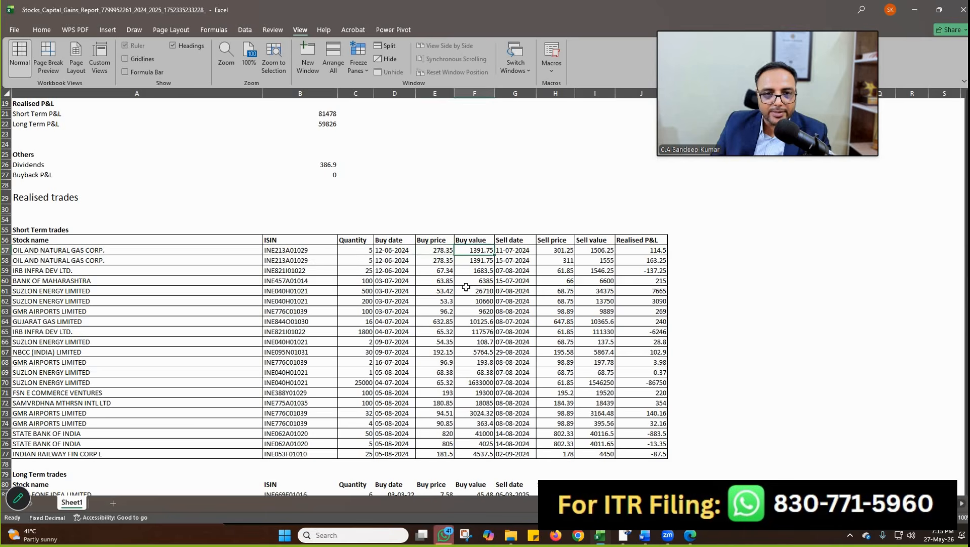
left_click(601, 249)
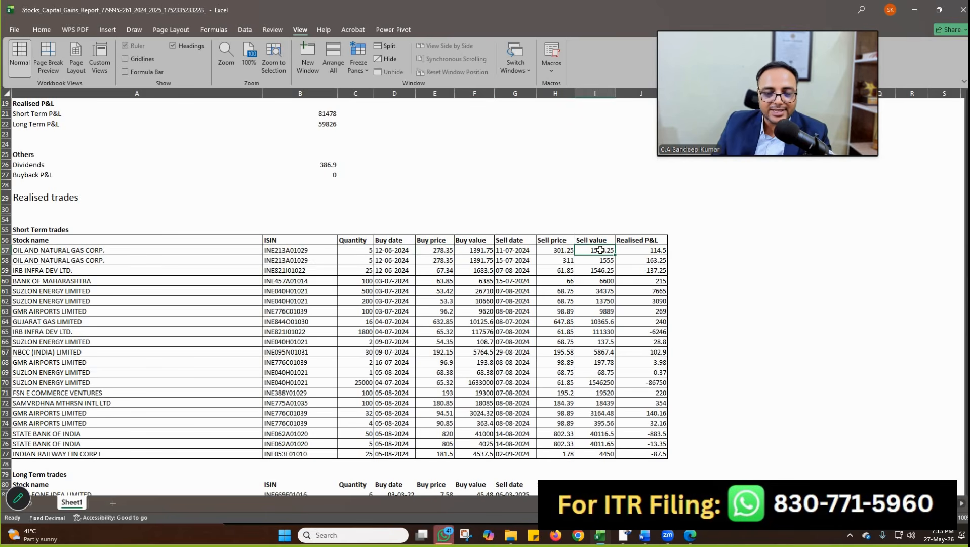
left_click(647, 250)
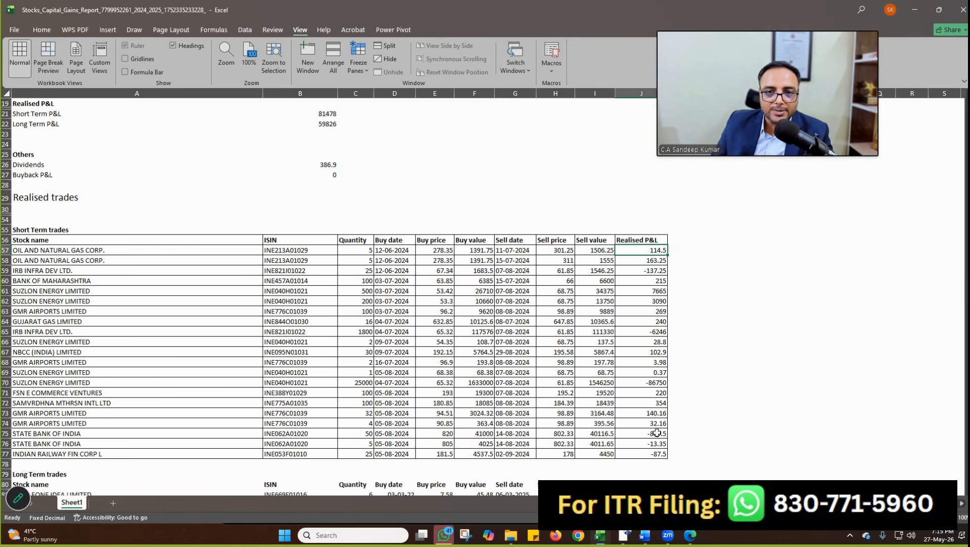
left_click(653, 452, "shift")
key("ctrl+Down")
key("Down")
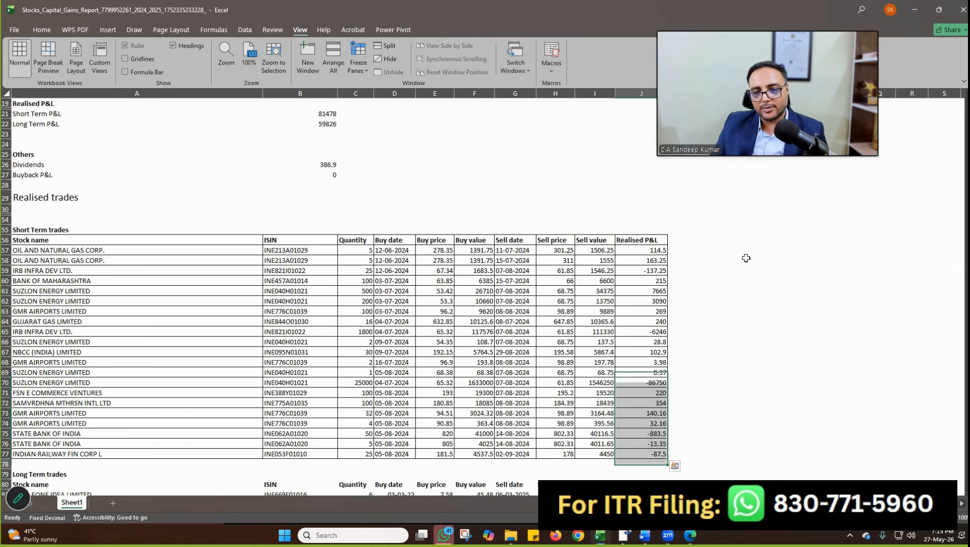
type("=SUM(")
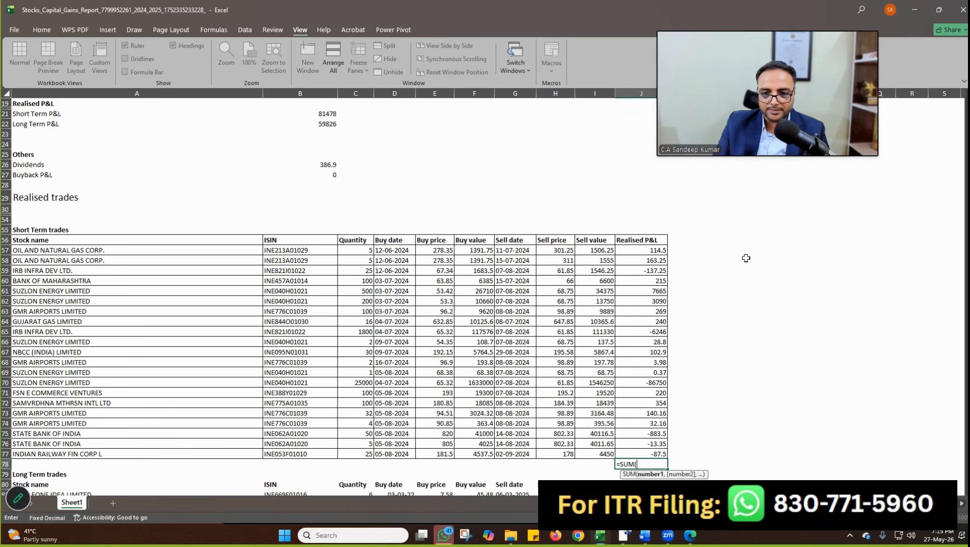
key("Up")
key("ctrl+shift+Up")
key("Return")
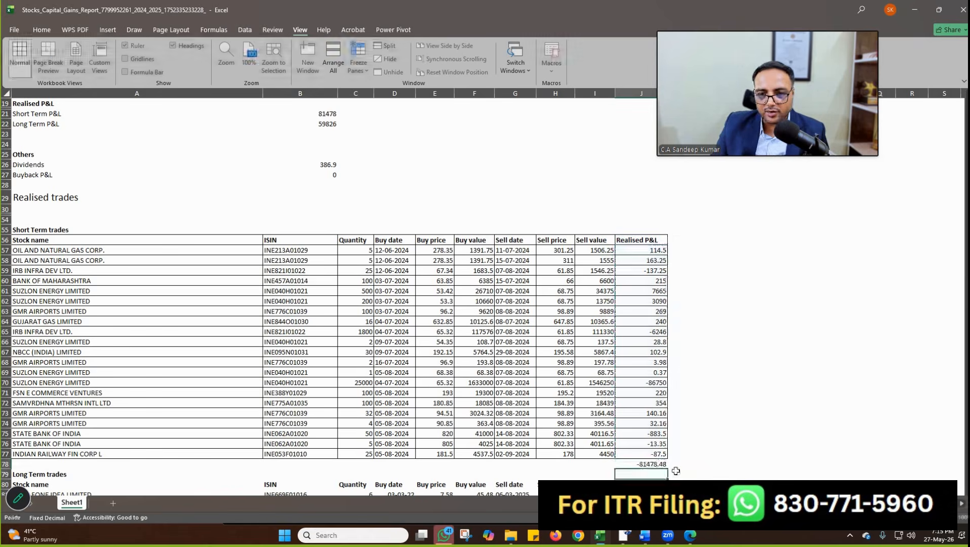
key("Up")
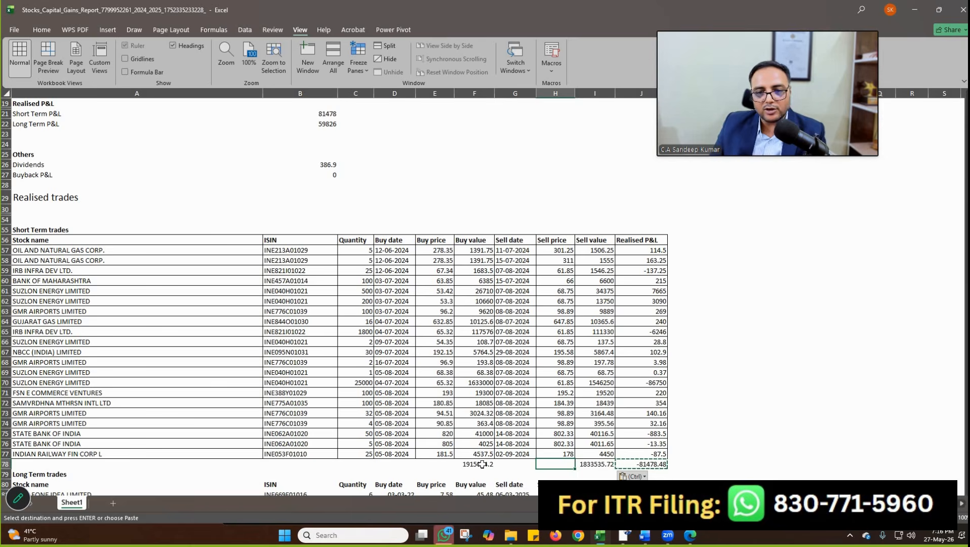
Step: Make the column totals in row 78 below the Short Term trades bold
left_click_drag(480, 465, 648, 468)
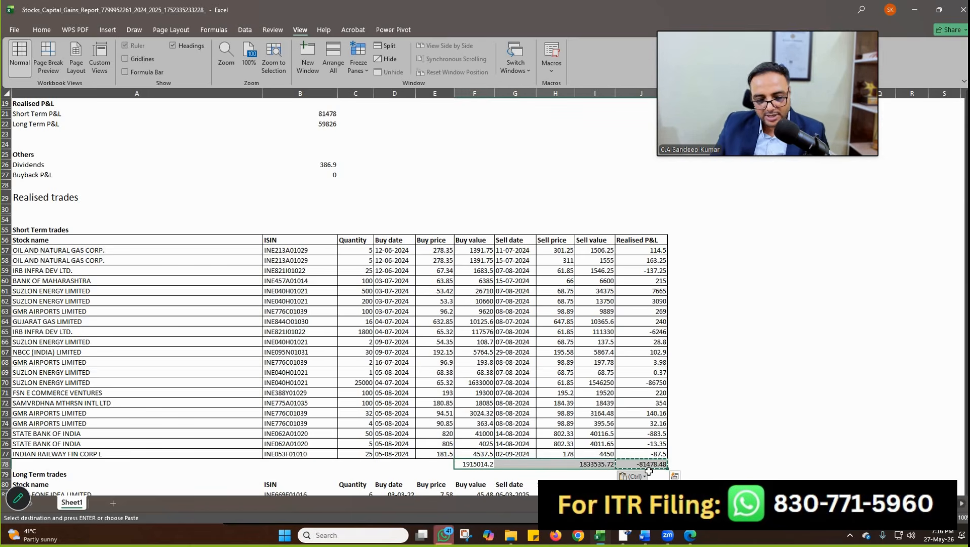
key("ctrl+b")
left_click(693, 442)
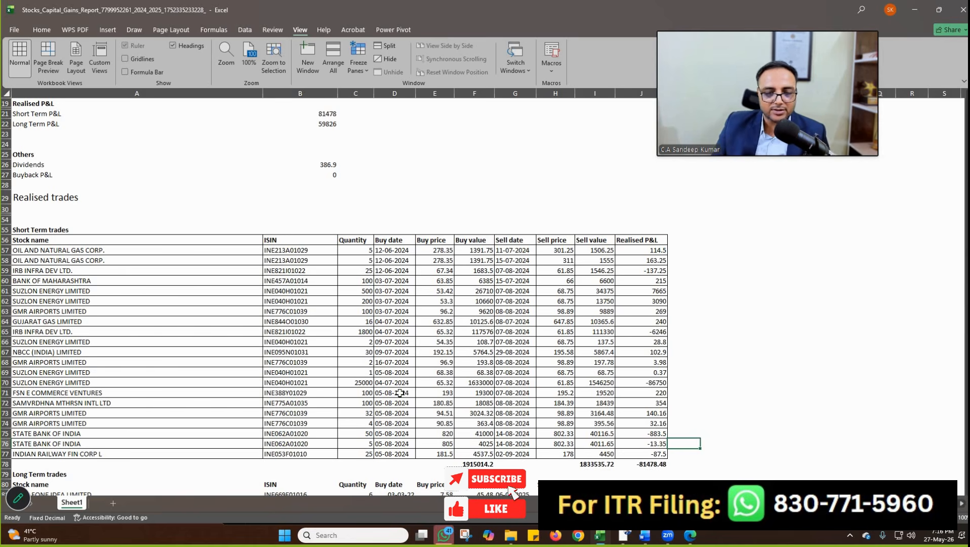
Step: Switch to the e-Filing portal and enter the report's total sell value, 1833535, as the full value of consideration
key("alt+Tab")
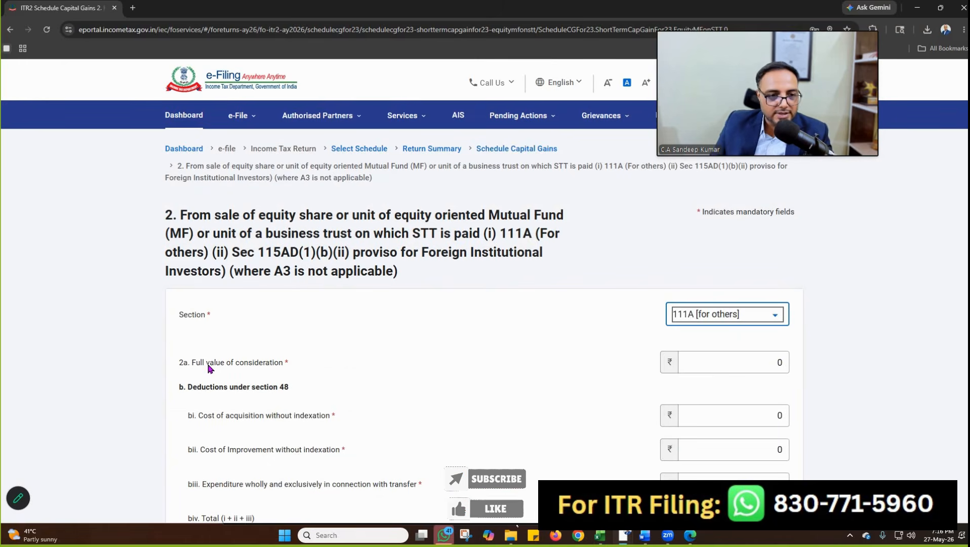
left_click(778, 362)
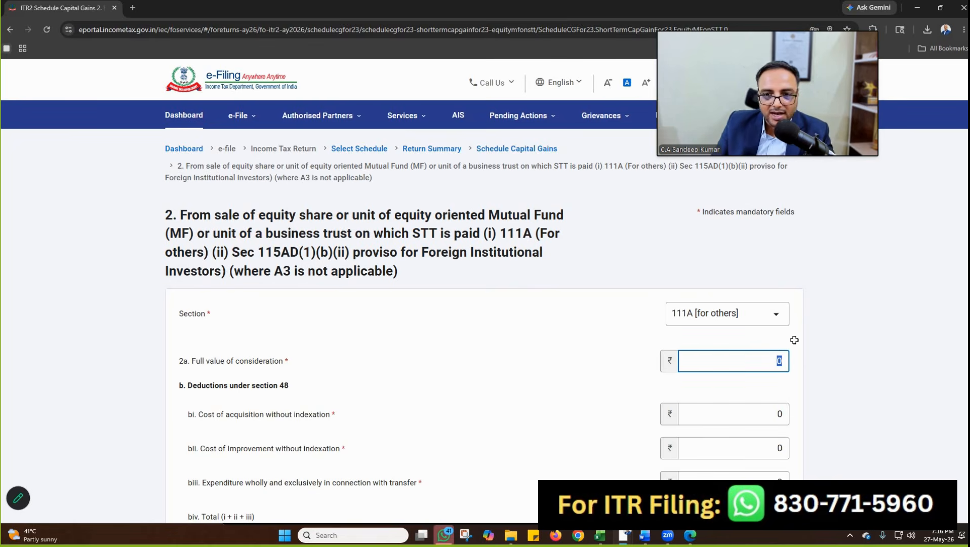
key("alt+Tab")
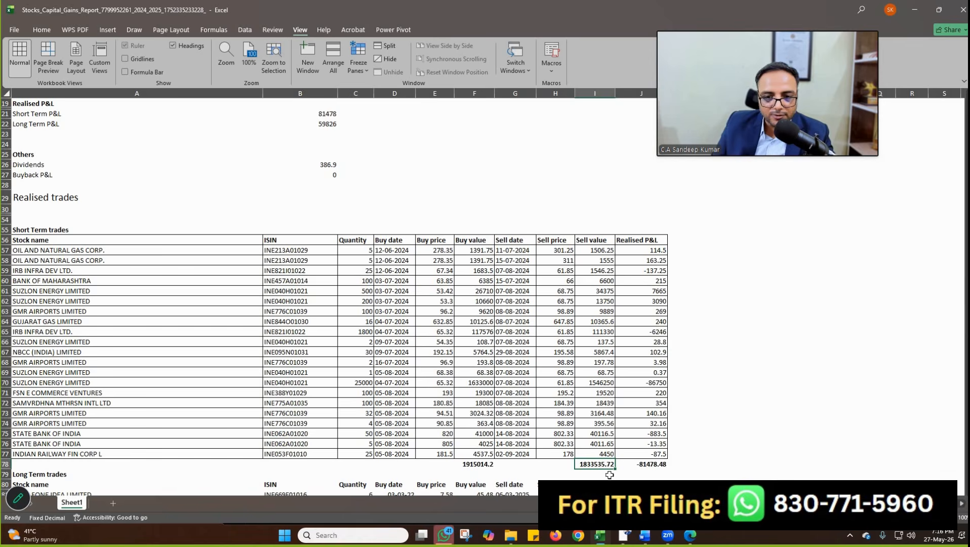
key("alt+Tab")
type("1833535")
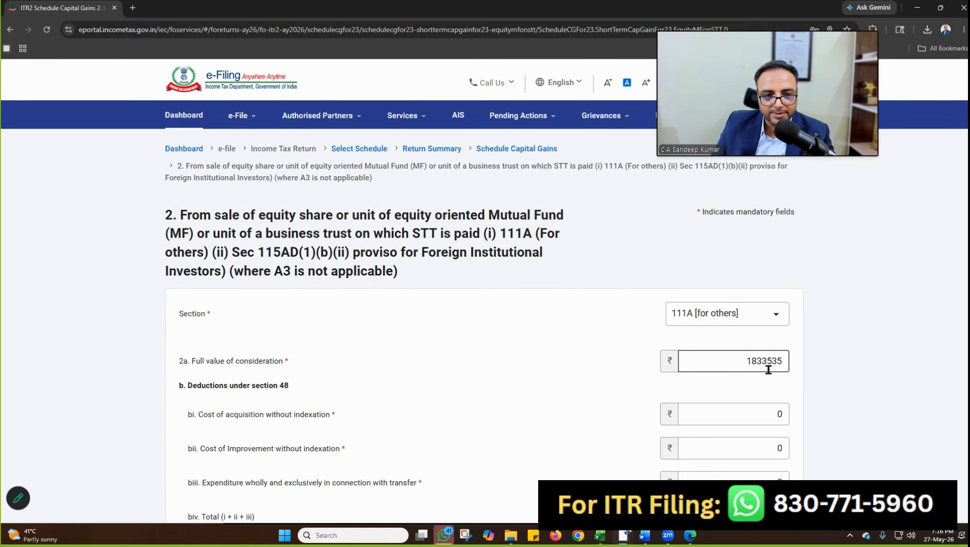
left_click(383, 395)
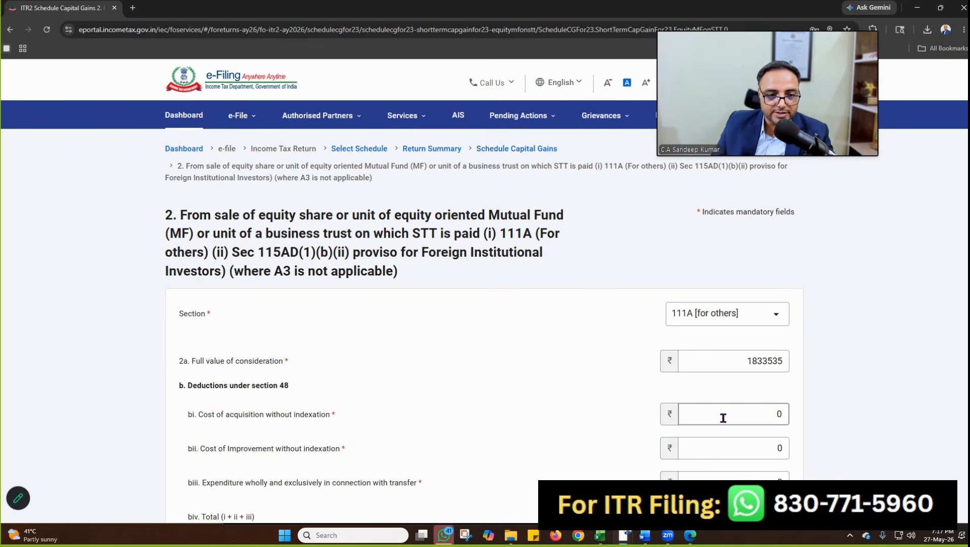
Step: Enter the report's total buy value, 1915014, as the cost of acquisition without indexation
left_click(776, 415)
key("alt+Tab")
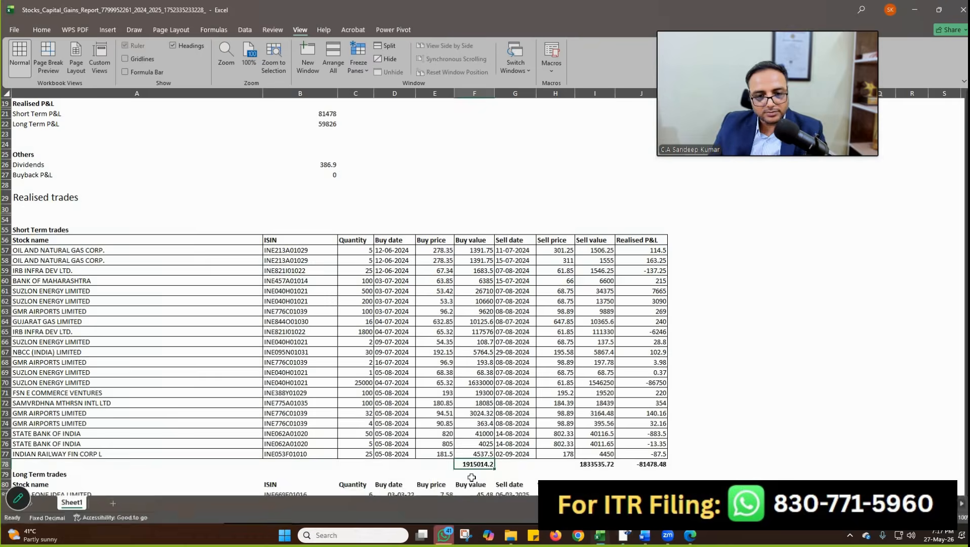
key("alt+Tab")
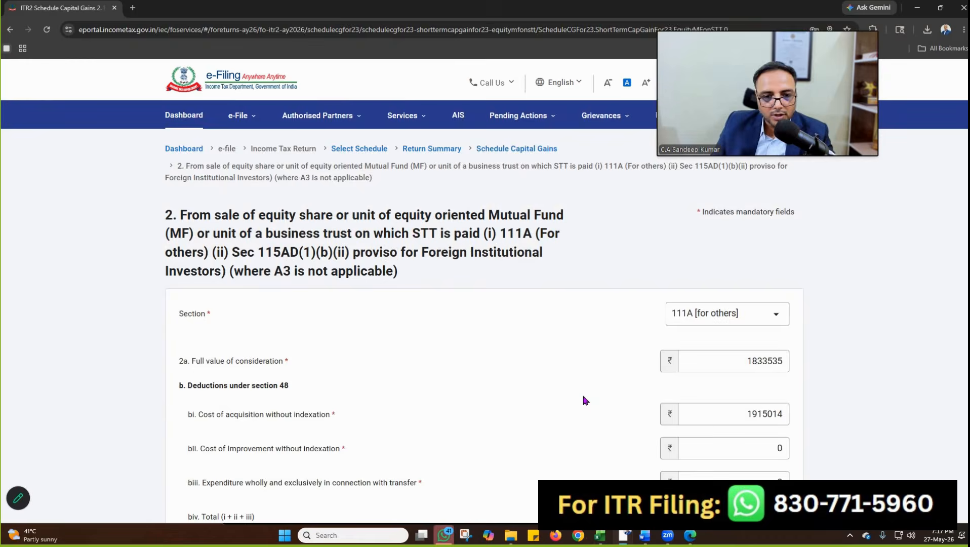
Step: Compare the balance with the report's total realised P&L, set the expenditure in connection with transfer to 3124 and save the entry
scroll(583, 392, "down", 3)
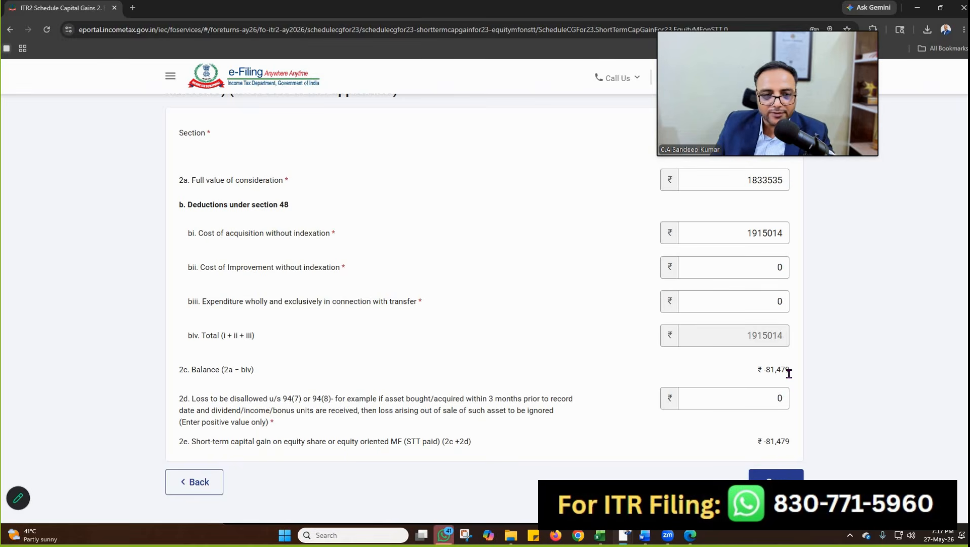
key("alt+Tab")
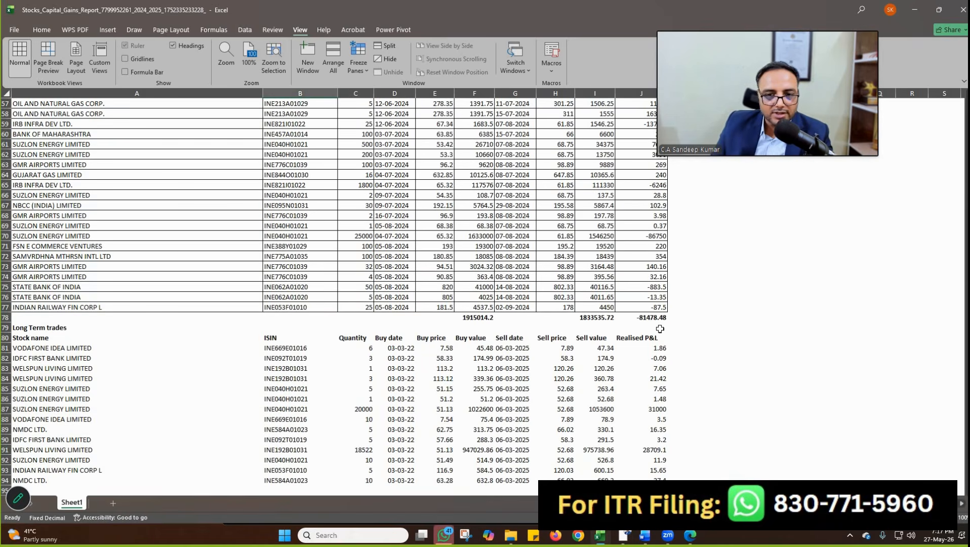
key("alt+Tab")
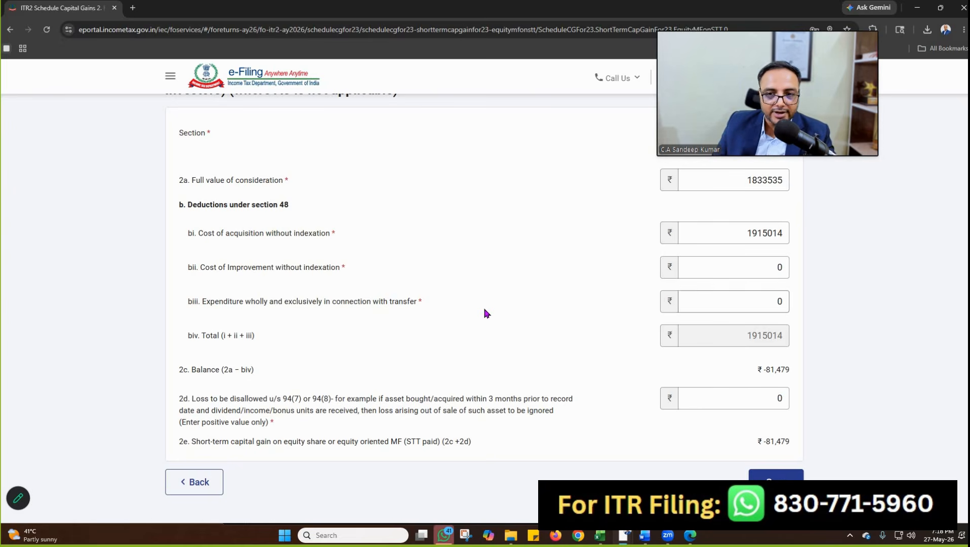
left_click(758, 300)
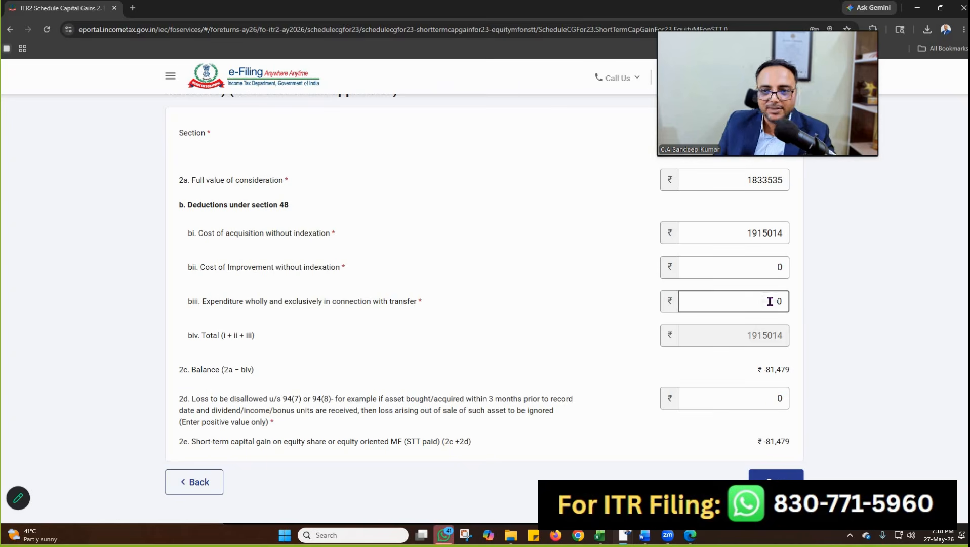
type("3124")
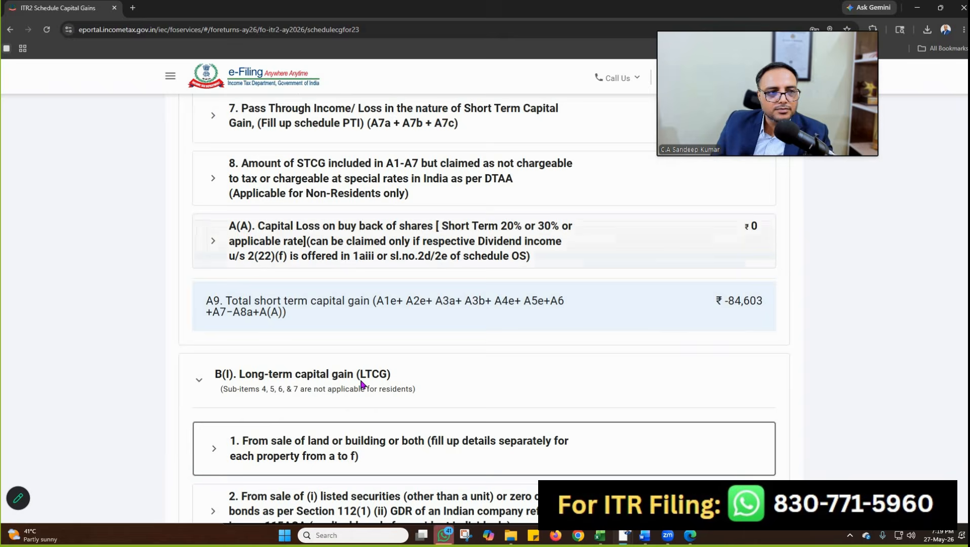
Step: Under Long-term capital gain, look at the options for sale of land or building and collapse the item again
scroll(365, 377, "down", 3)
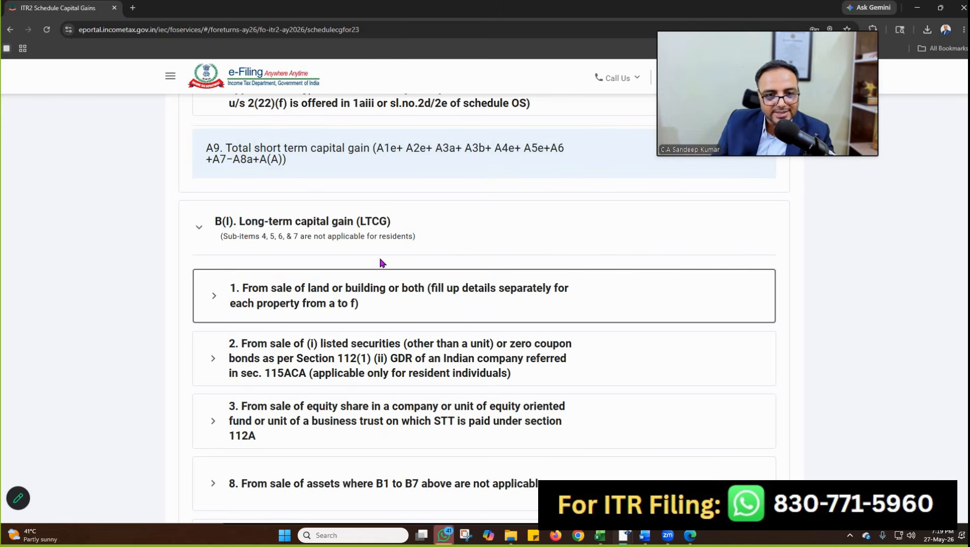
left_click(214, 299)
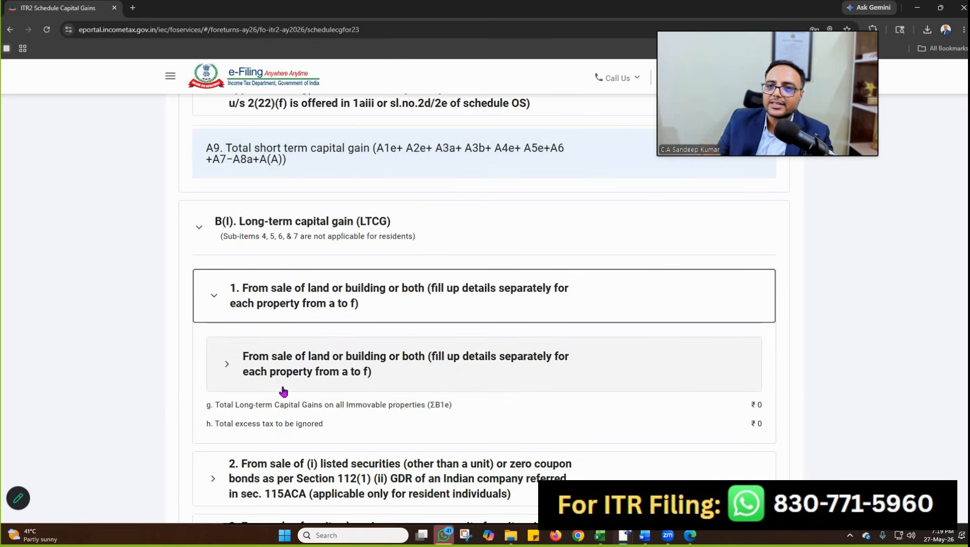
left_click(224, 366)
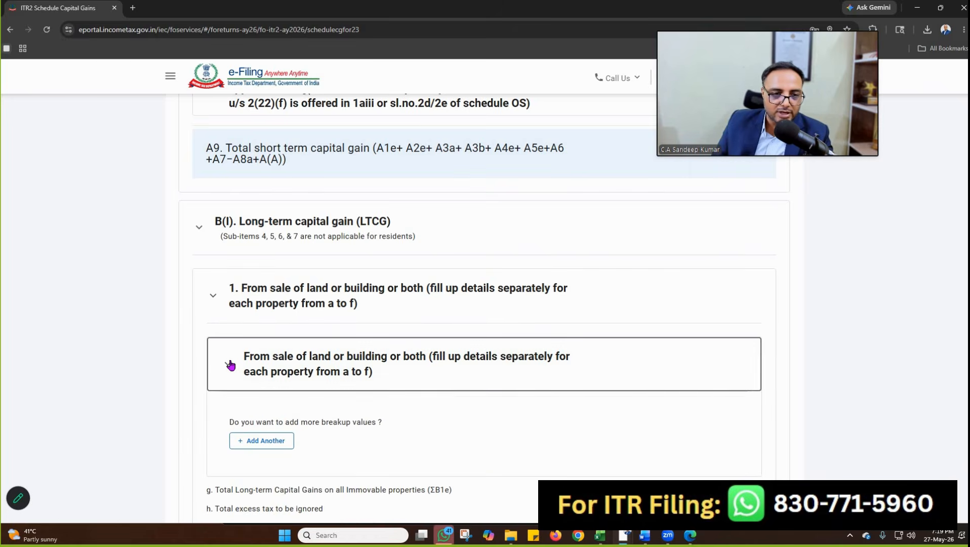
left_click(212, 299)
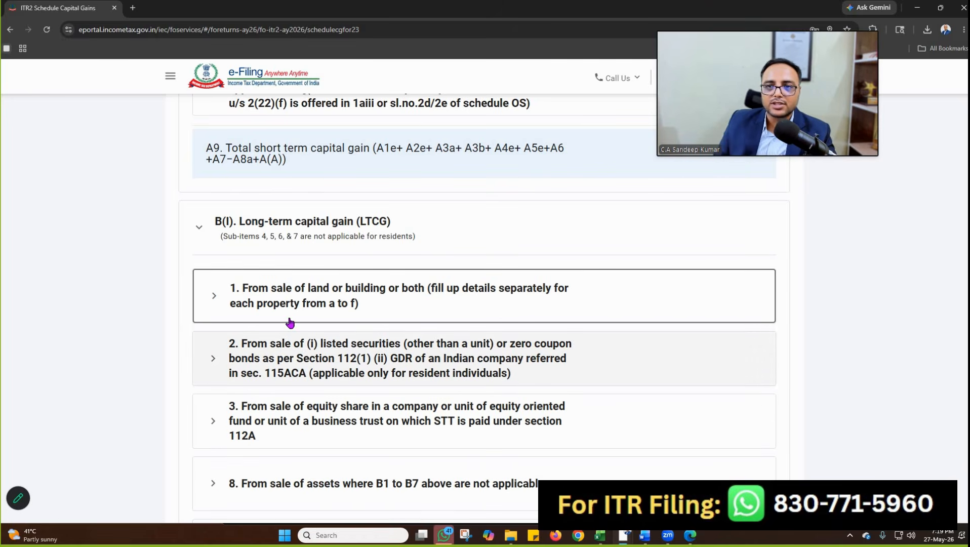
Step: Edit long-term item 3 for STT-paid equity shares or equity funds under section 112A and open Schedule 112A
scroll(329, 384, "down", 1)
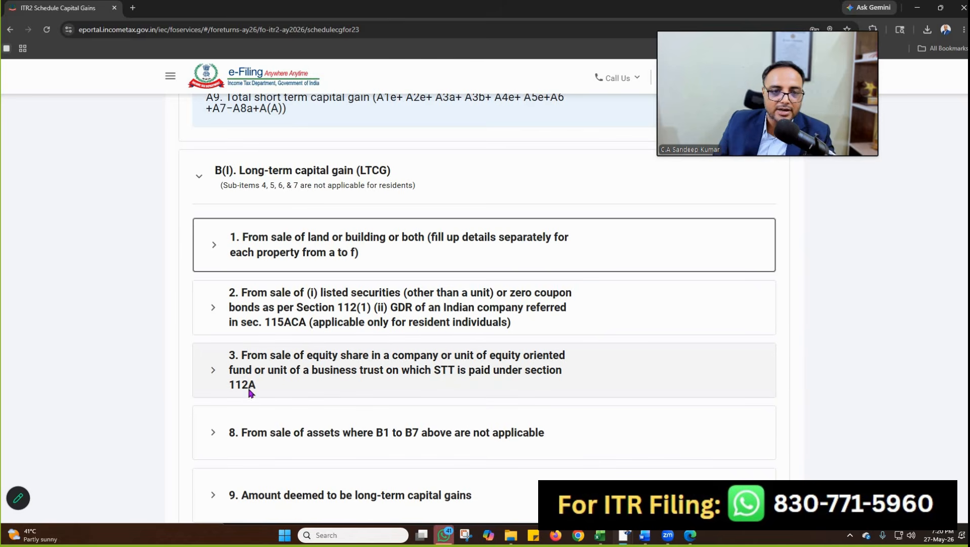
left_click(245, 368)
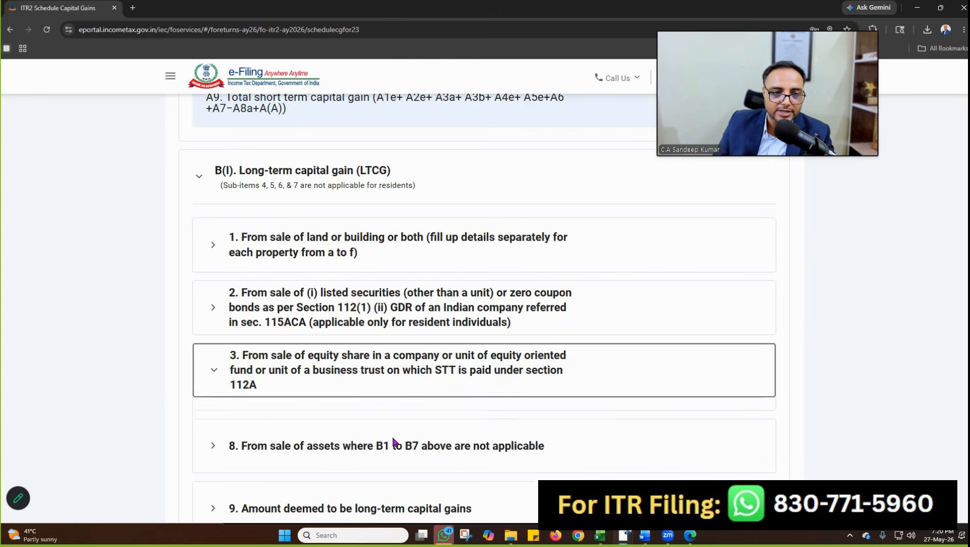
scroll(421, 422, "down", 2)
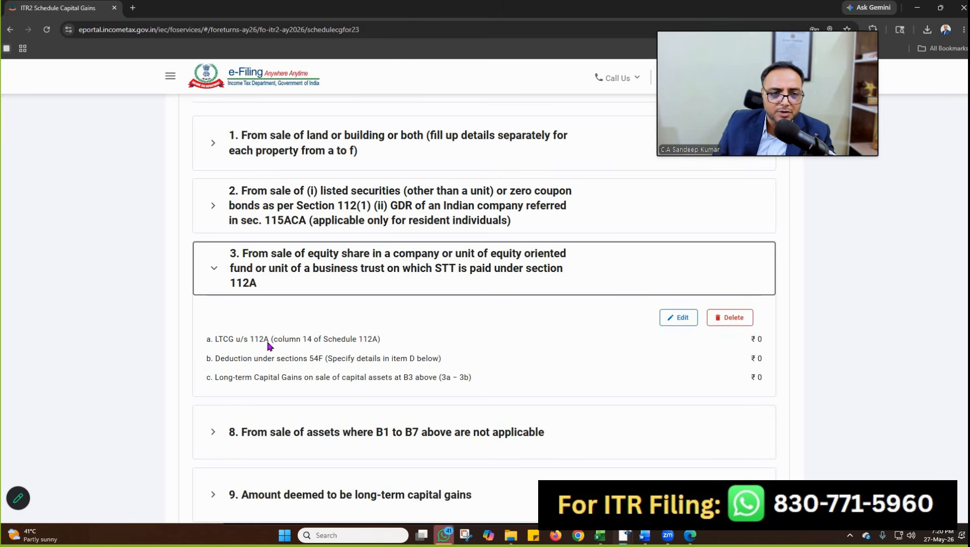
left_click(678, 321)
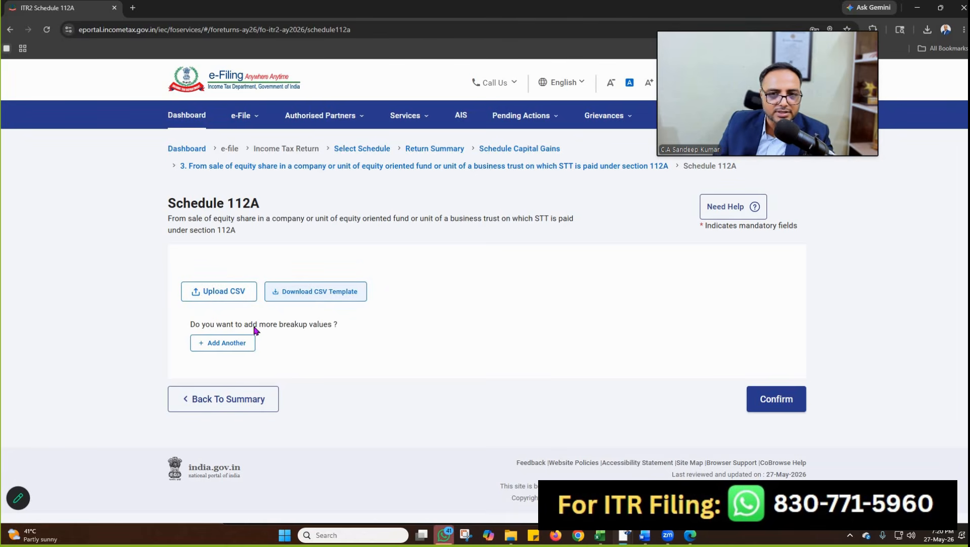
Step: Add an entry to Schedule 112A and set the share acquisition period to After 31st January 2018
left_click(234, 345)
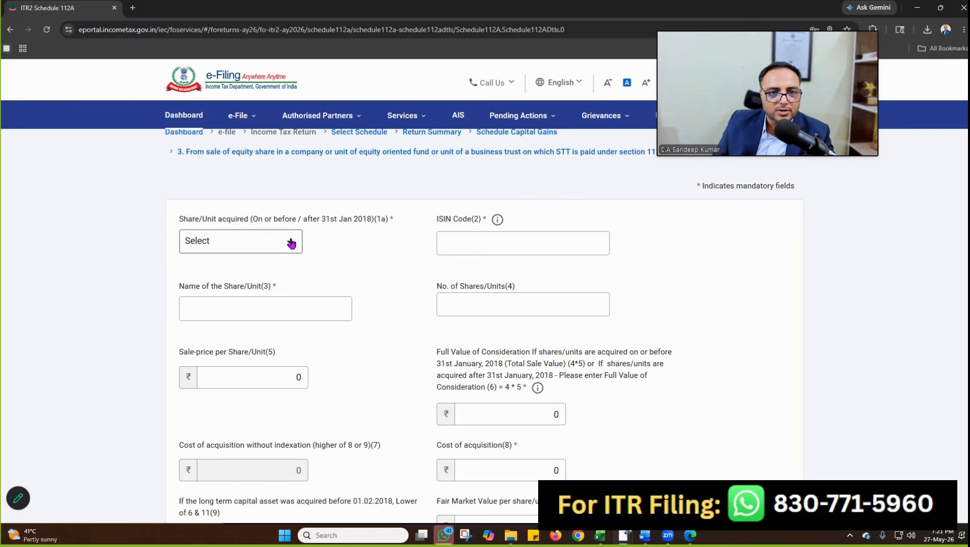
left_click(290, 243)
left_click(241, 323)
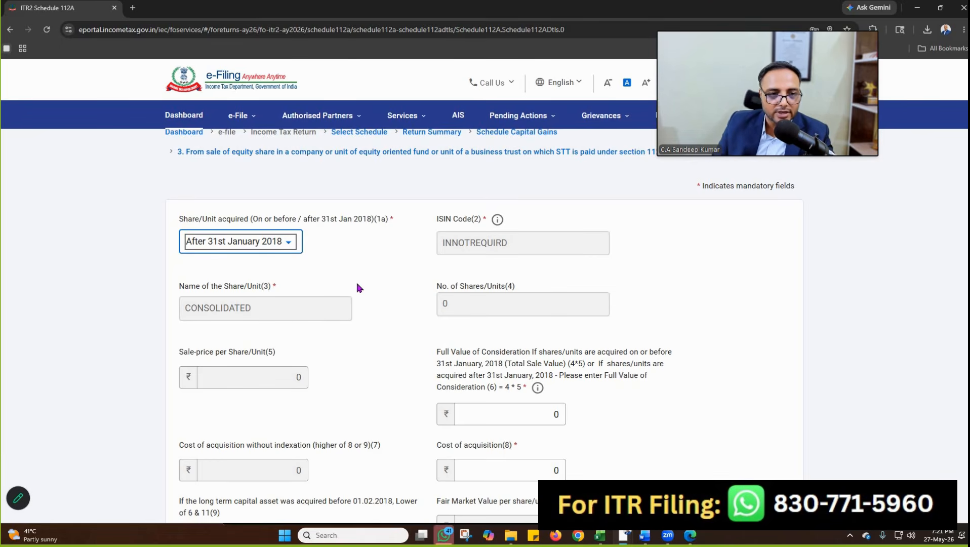
scroll(357, 288, "down", 2)
left_click(444, 230)
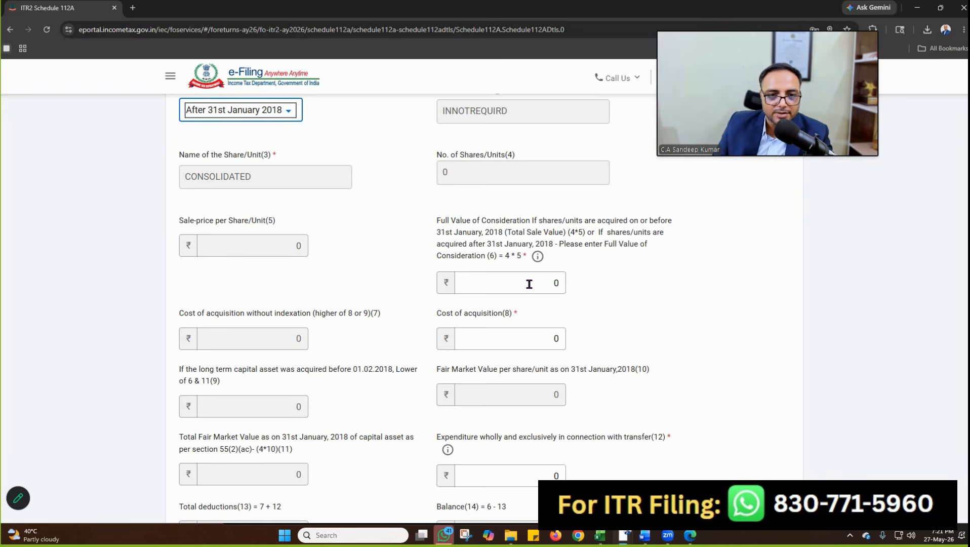
Step: Switch to the Excel capital gains report and highlight the Long Term trades and Short Term trades headings in yellow
key("alt+Tab")
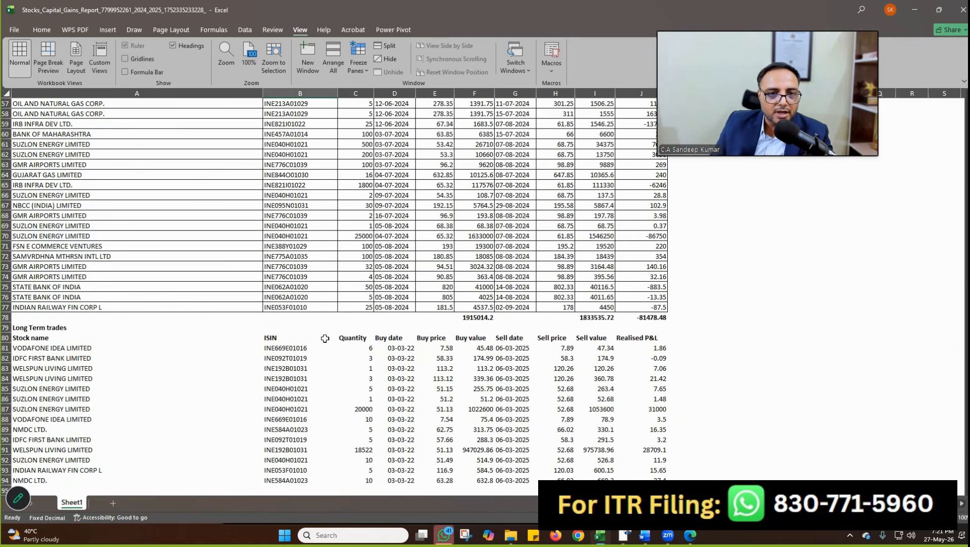
scroll(325, 338, "down", 2)
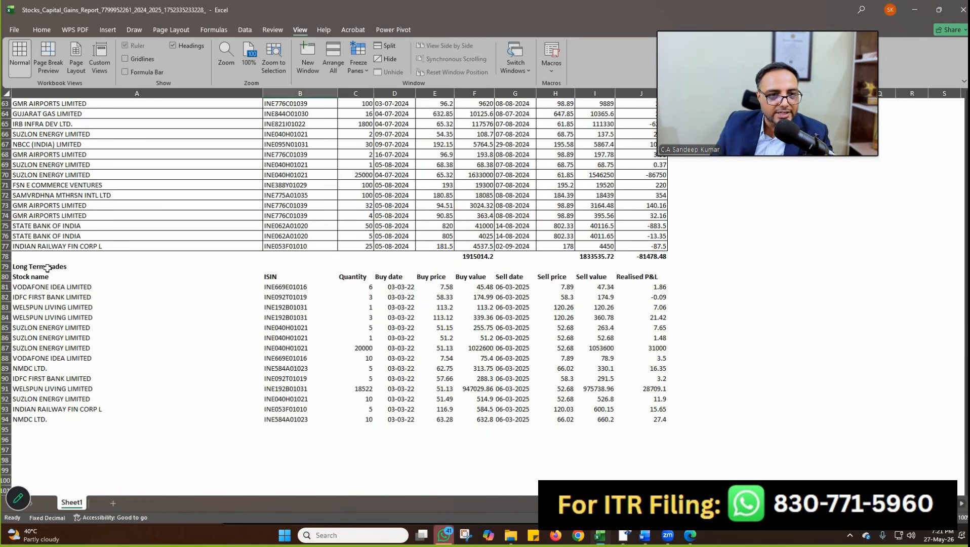
left_click(120, 267)
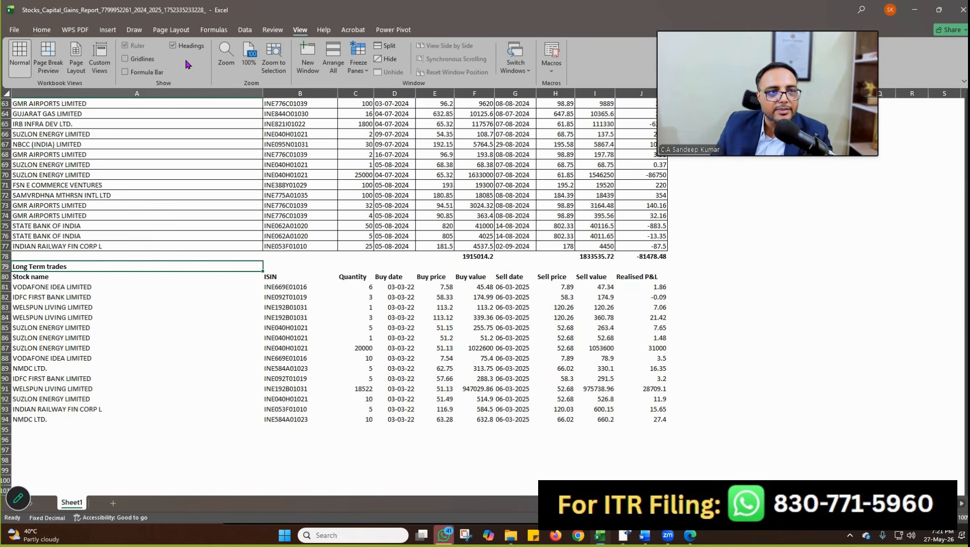
left_click(41, 29)
left_click(182, 66)
left_click(217, 218)
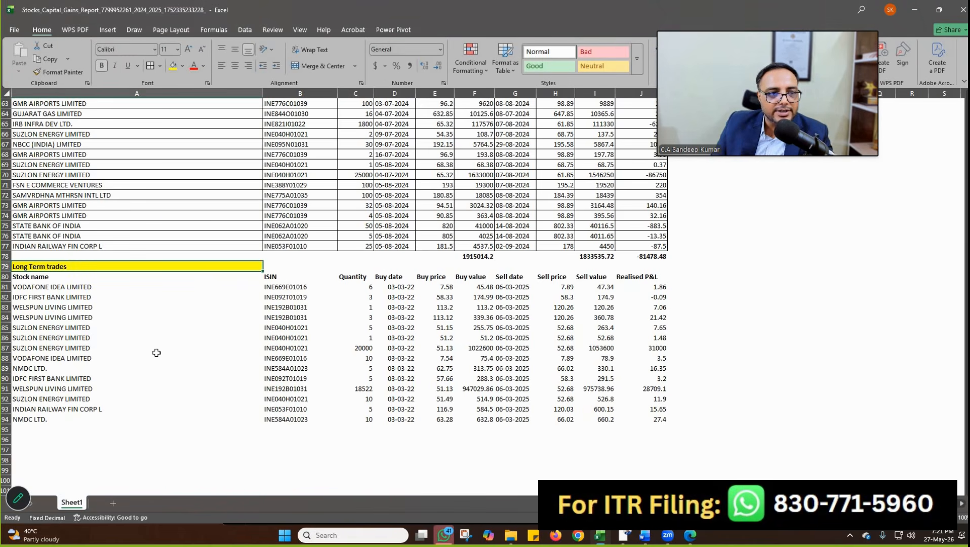
scroll(157, 353, "up", 4)
left_click(57, 125)
left_click(173, 66)
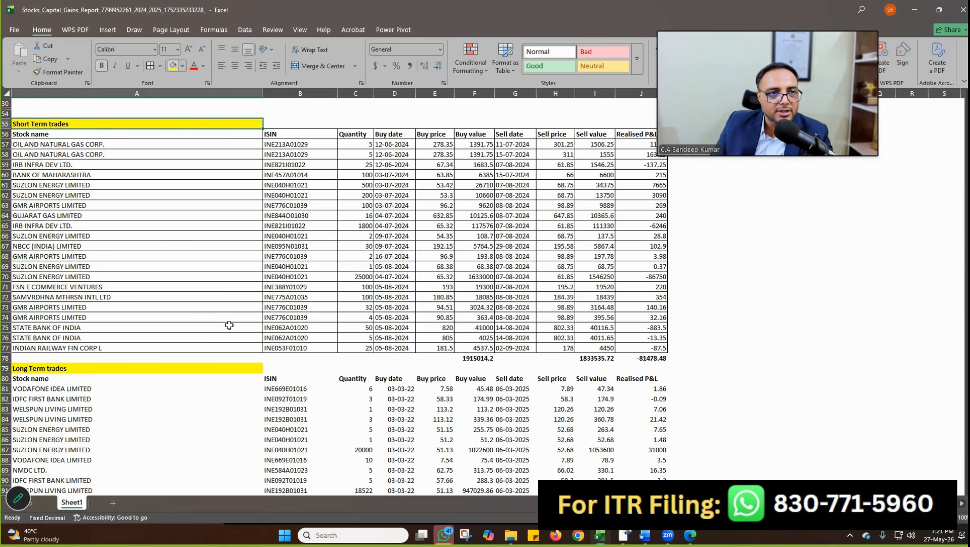
scroll(229, 325, "down", 4)
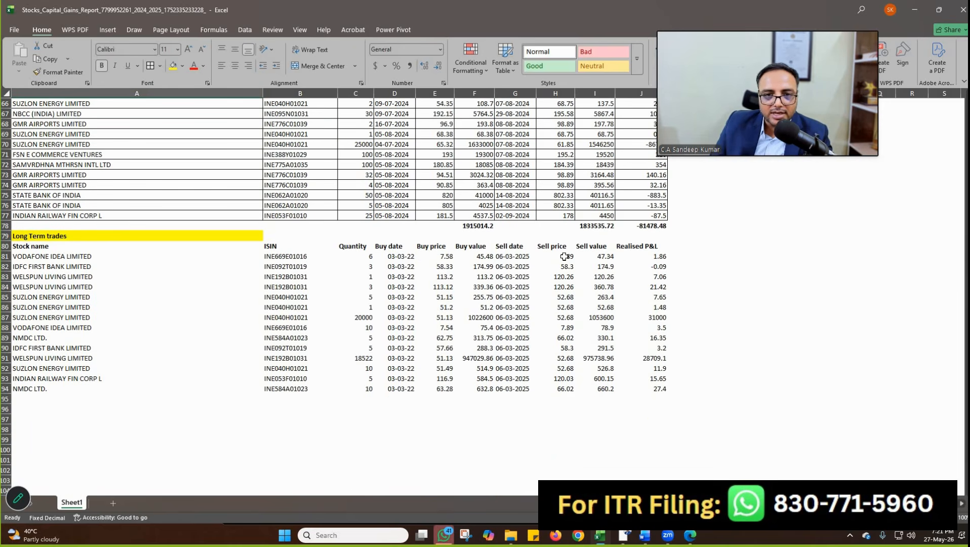
Step: Total the long-term trades' Buy value column with a SUM formula in cell F95
left_click_drag(601, 254, 602, 399)
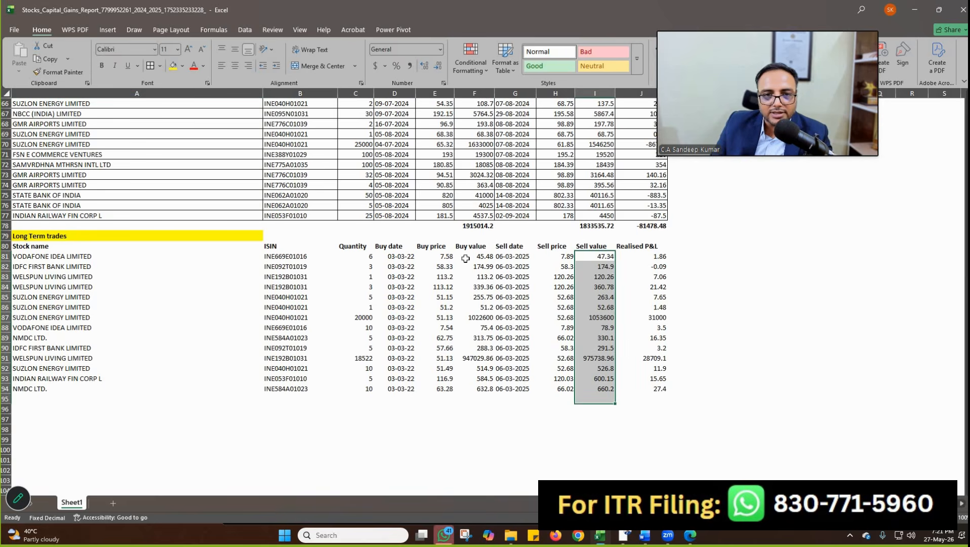
left_click_drag(478, 256, 482, 392)
left_click(486, 398)
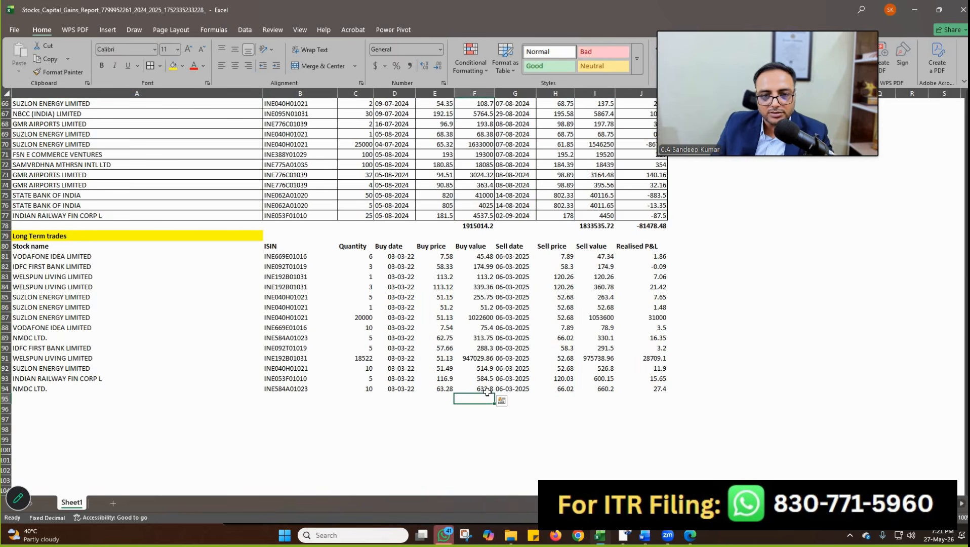
type("=sum")
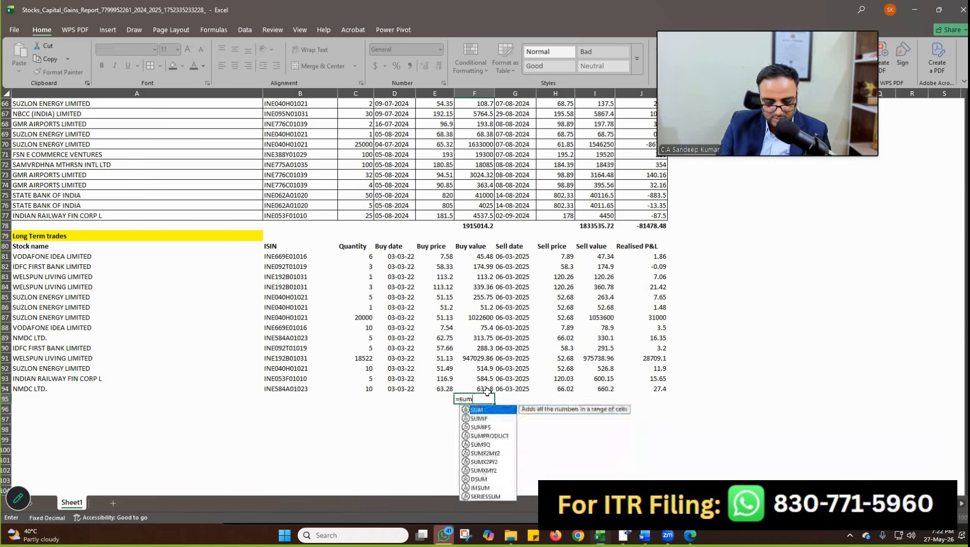
key("Tab")
left_click(487, 391)
key("shift+Up")
key("shift+Up")
key("shift+Up")
key("shift+Up")
key("shift+Up")
key("shift+Up")
key("shift+Up")
key("shift+Up")
key("shift+Up")
key("shift+Up")
key("shift+Up")
key("shift+Up")
key("shift+Up")
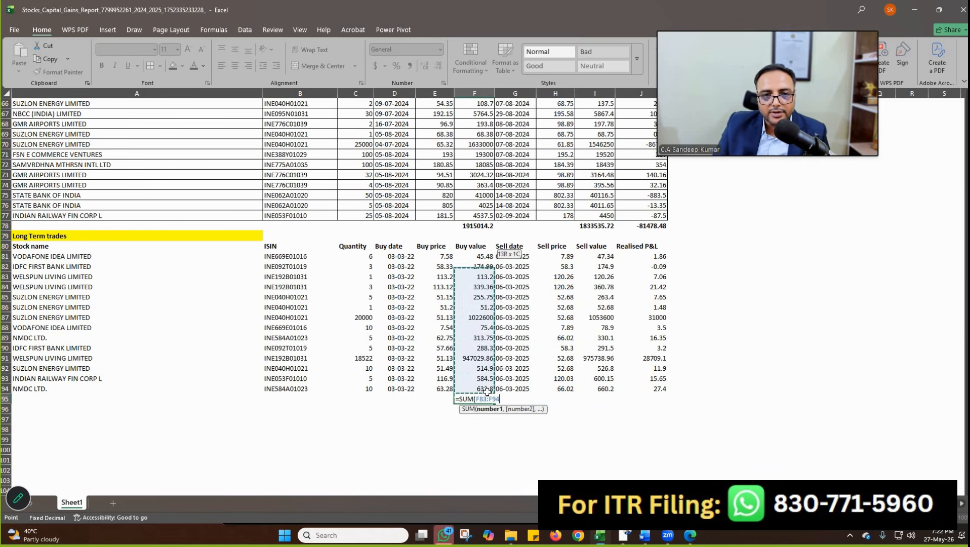
key("Return")
Step: Copy the buy value total formula to row 95 of the Sell value and Realised P&L columns
key("ctrl+c")
key("Right")
key("Right")
key("Right")
key("ctrl+v")
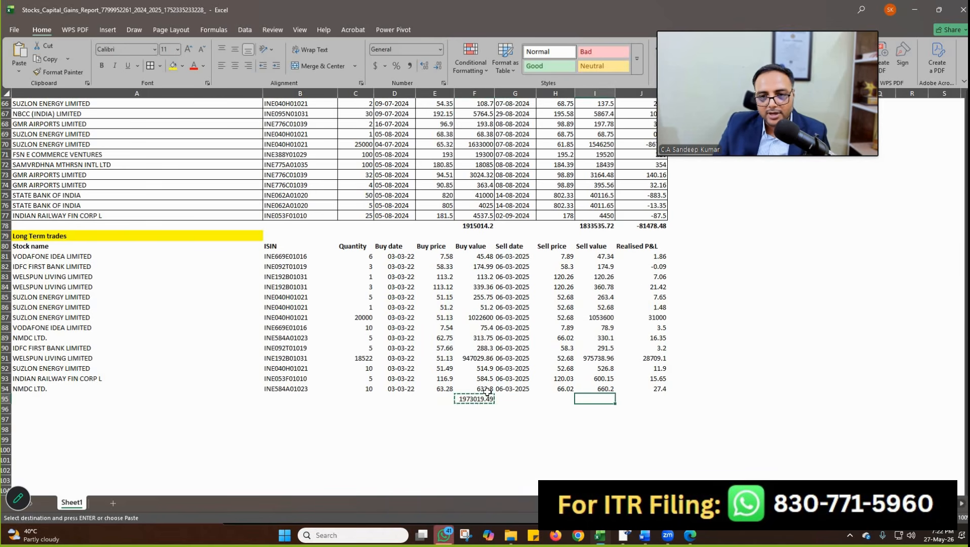
key("Right")
key("ctrl+v")
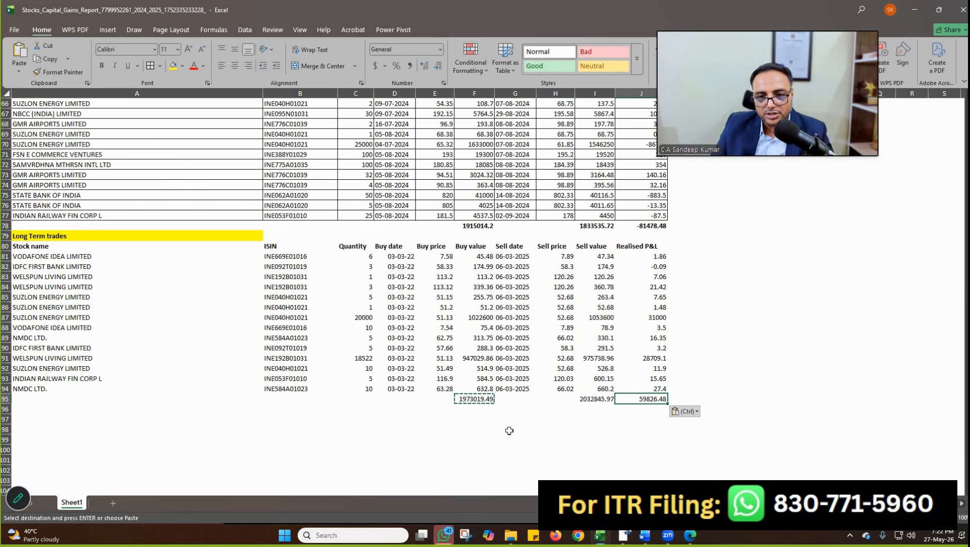
left_click(597, 418)
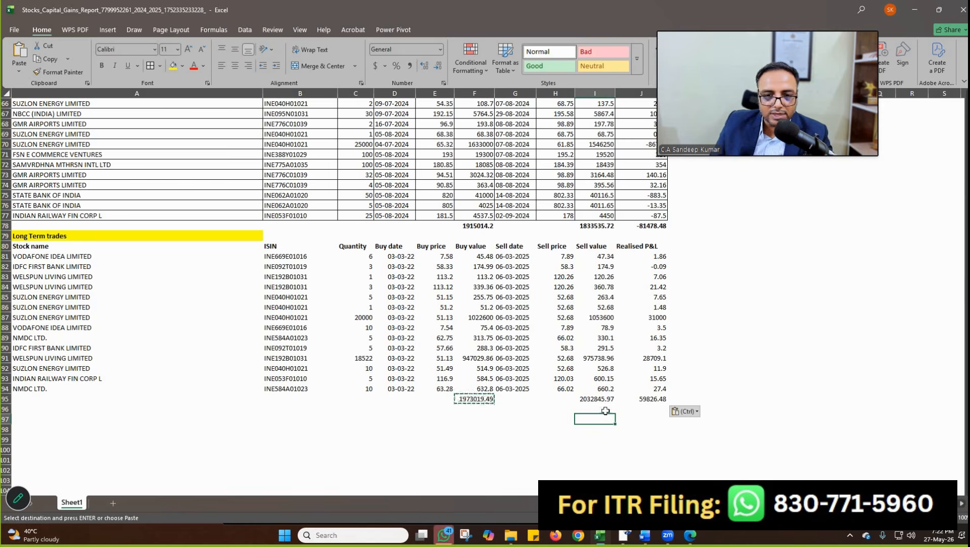
Step: Switch back to the Schedule 112A entry and set the full value of consideration to 2032846 and the cost of acquisition to 1973019
key("alt+Tab")
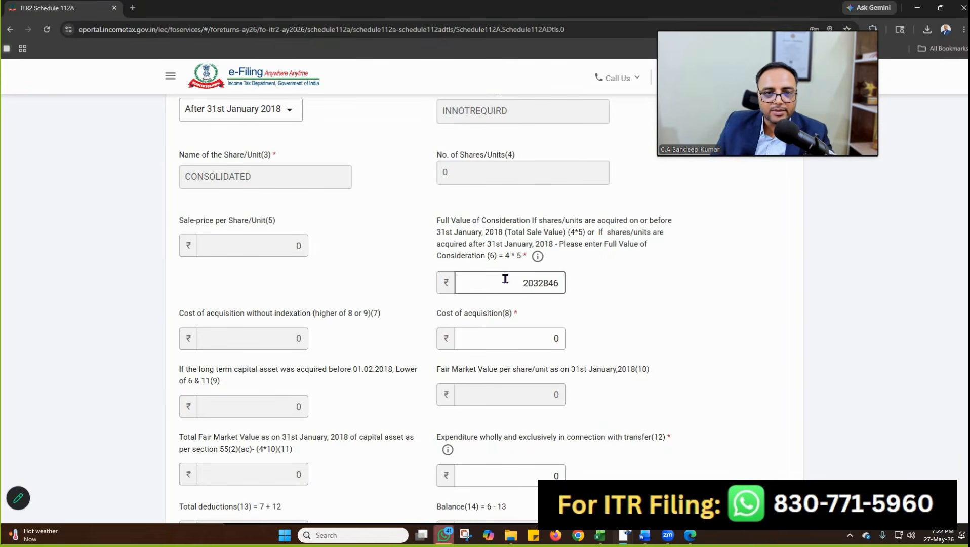
left_click(444, 341)
double_click(555, 339)
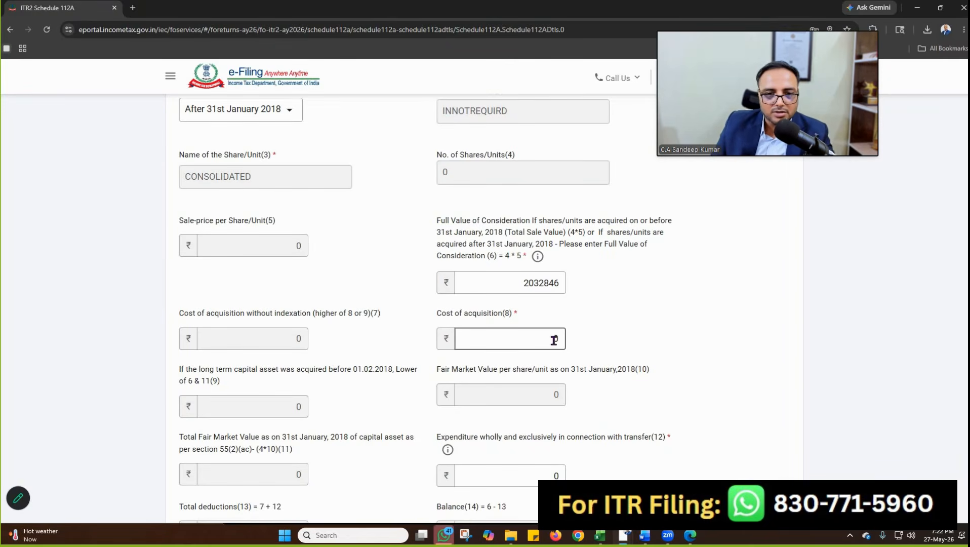
key("alt+Tab")
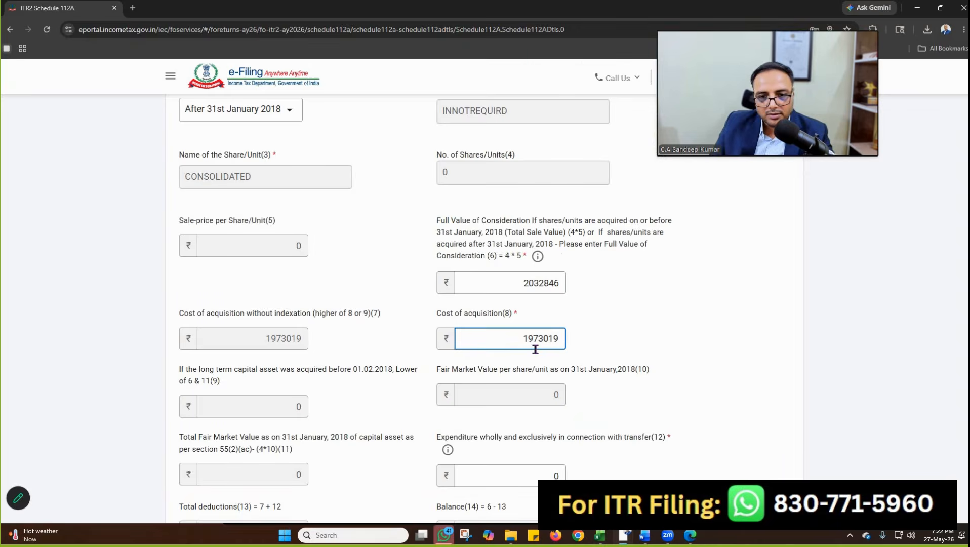
key("alt+Tab")
key("ctrl+v")
left_click(444, 381)
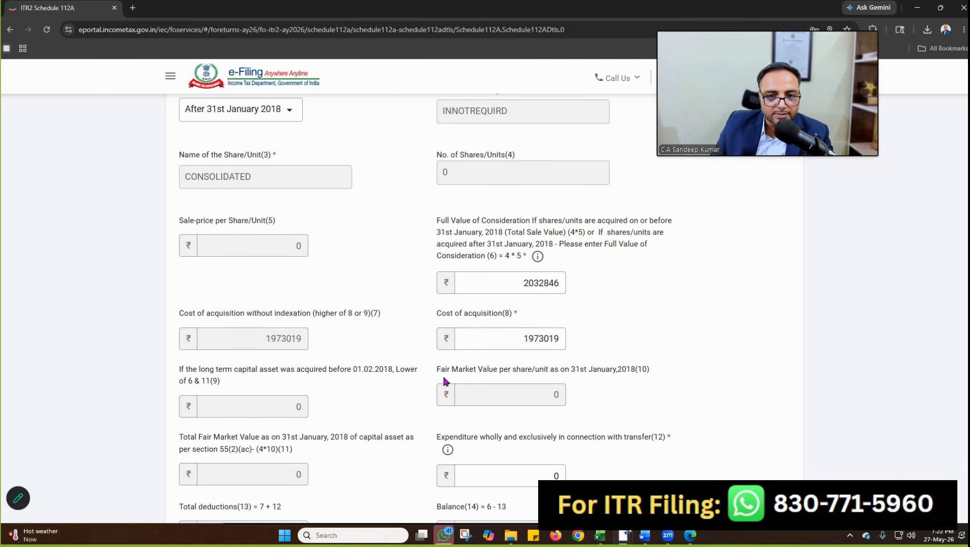
Step: Set the expenditure in connection with transfer to 4112, save the entry and confirm Schedule 112A
scroll(446, 381, "down", 3)
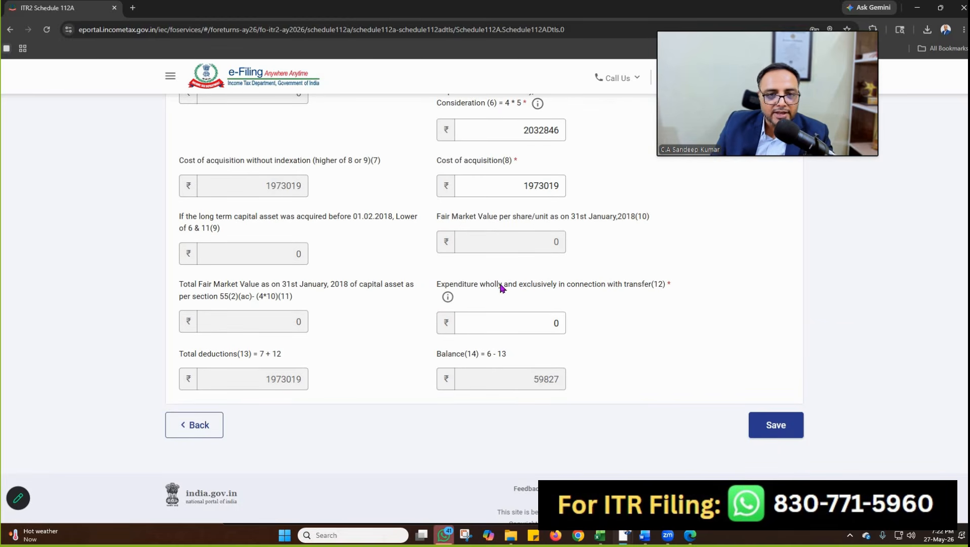
left_click(548, 321)
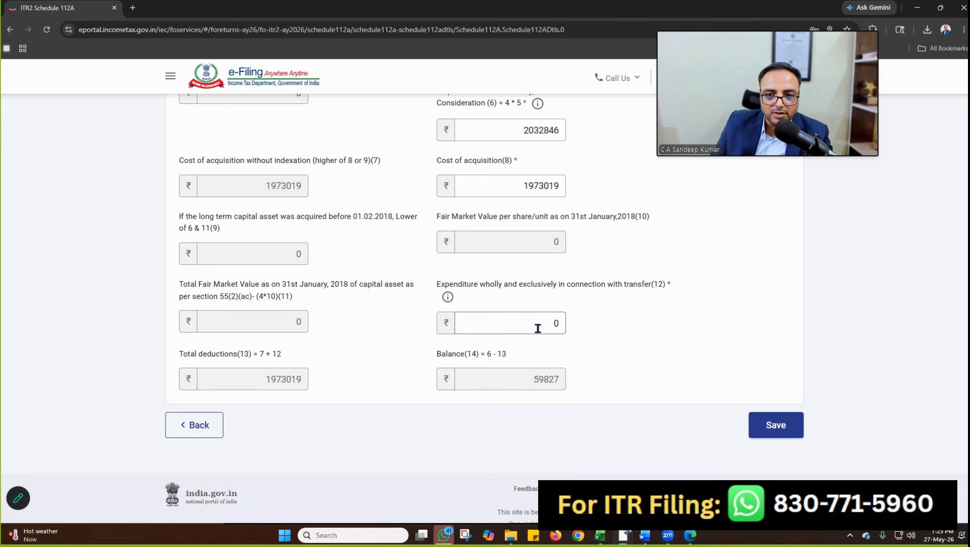
type("4112")
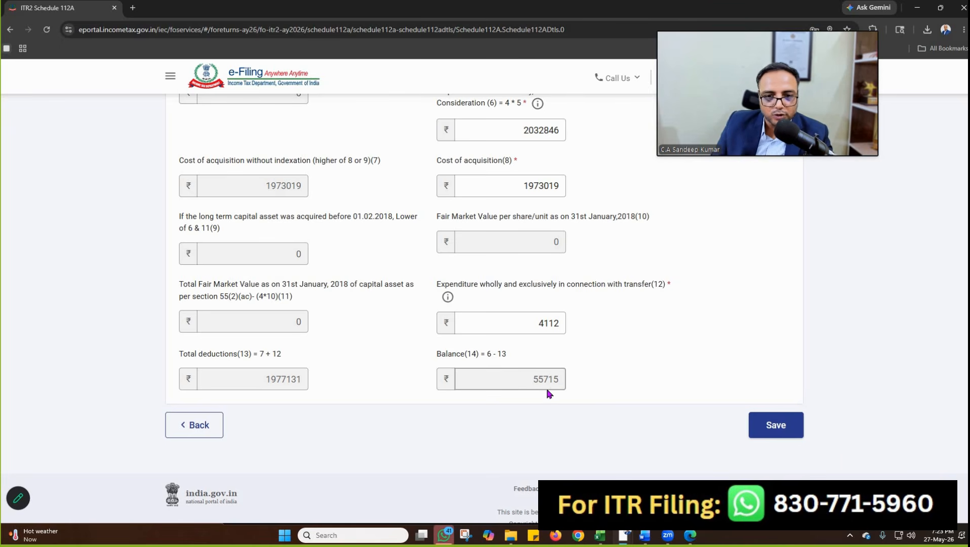
left_click(778, 425)
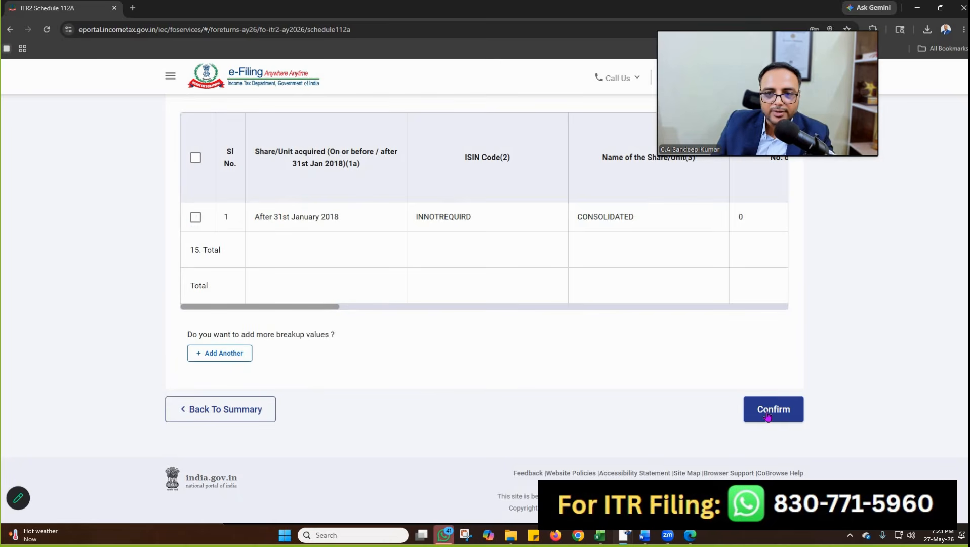
left_click(768, 416)
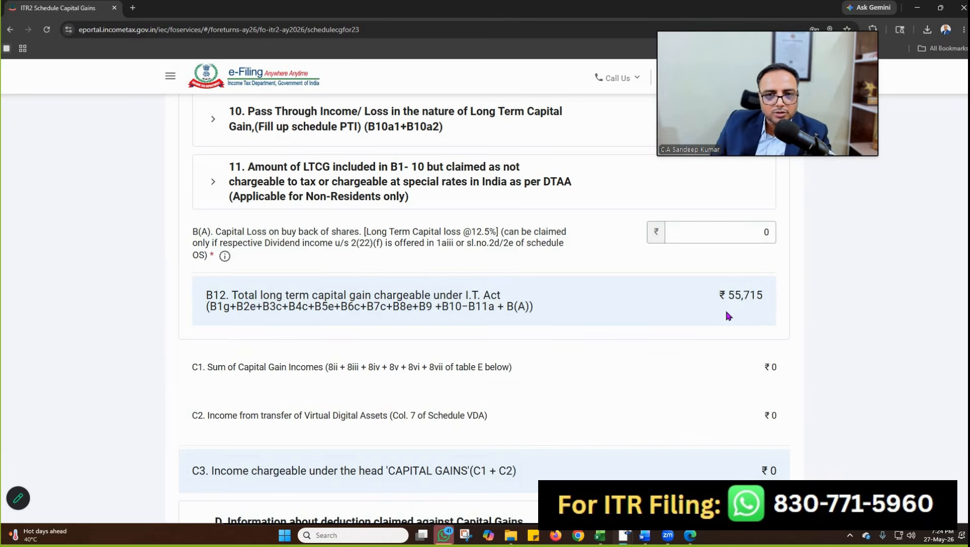
Step: Check the B12 total long-term capital gain and expand section F on accrual/receipt of capital gain
double_click(774, 296)
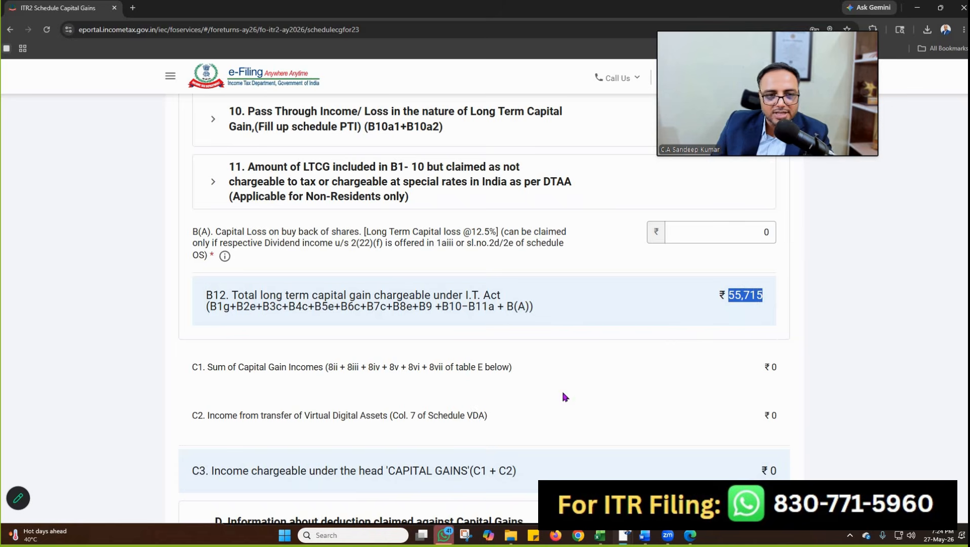
scroll(199, 350, "down", 5)
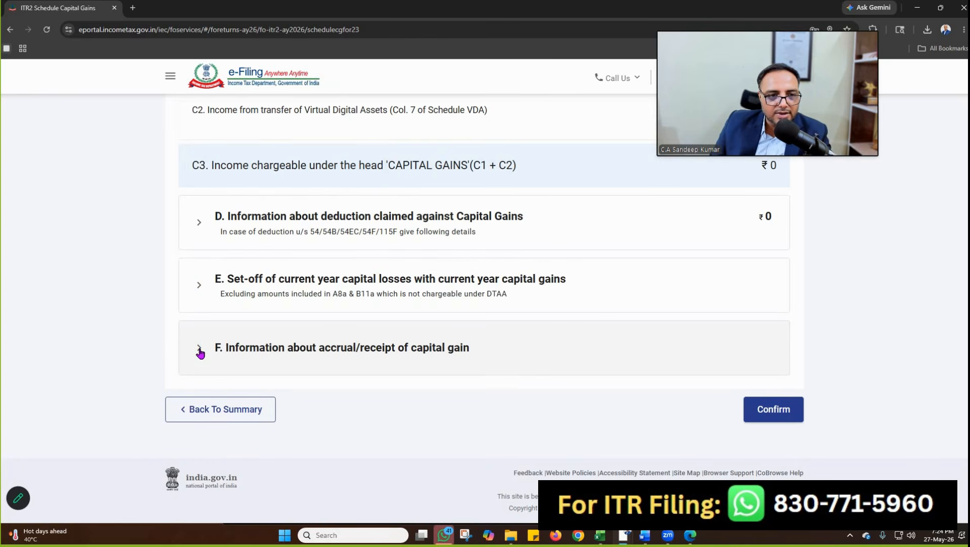
left_click(200, 353)
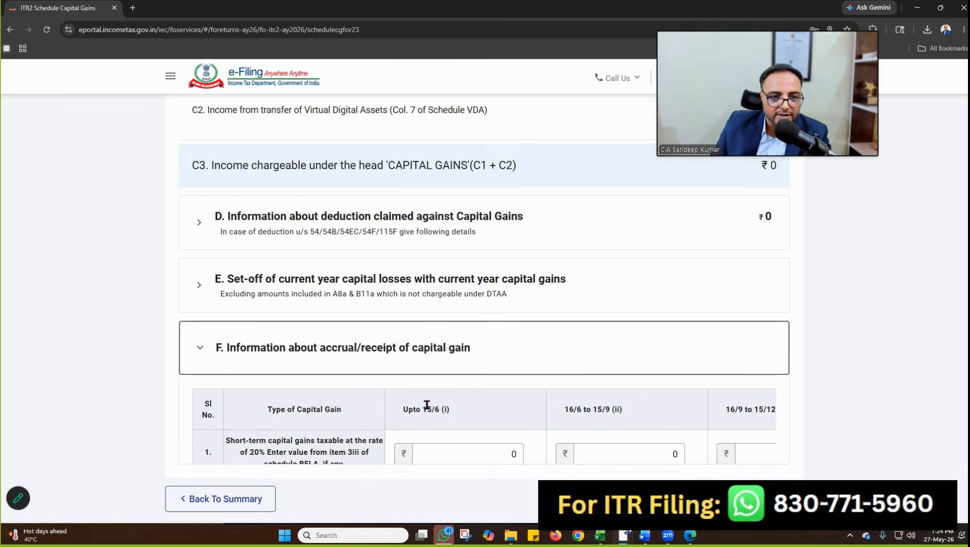
scroll(401, 389, "down", 3)
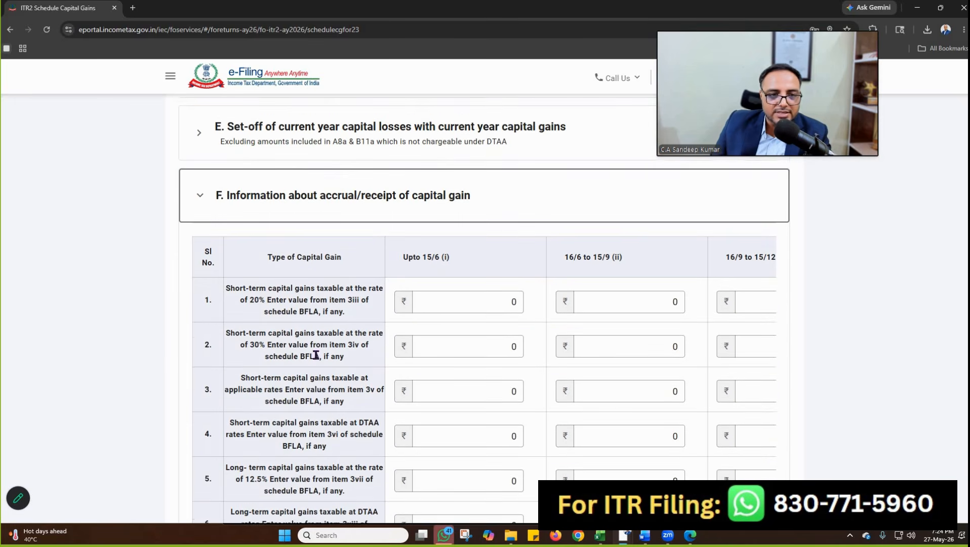
Step: Examine the accrual period columns from Upto 15/6 to 16/3 to 31/3 and the capital gain types in section F
scroll(408, 307, "up", 1)
left_click_drag(409, 308, 614, 308)
key("Right")
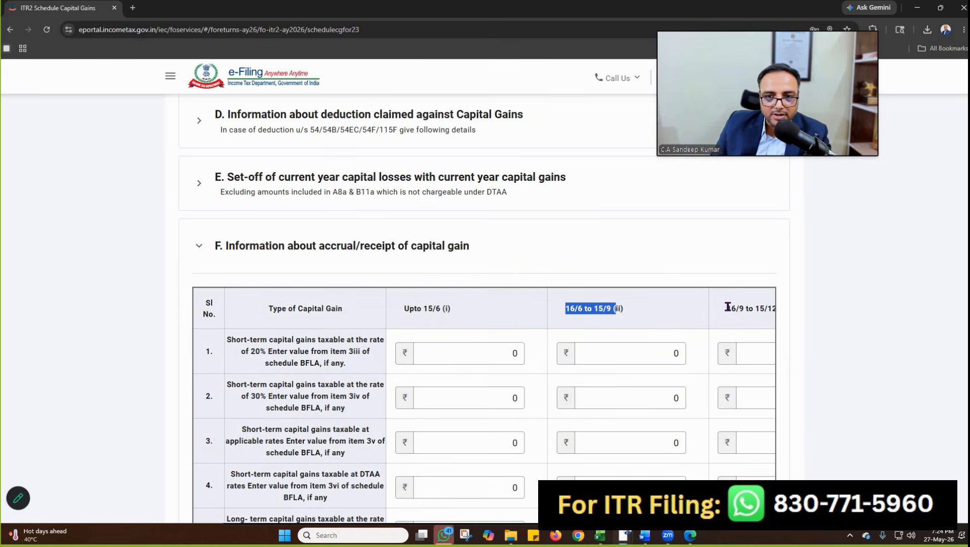
left_click_drag(728, 307, 773, 311)
scroll(773, 311, "right", 4)
left_click_drag(514, 308, 581, 309)
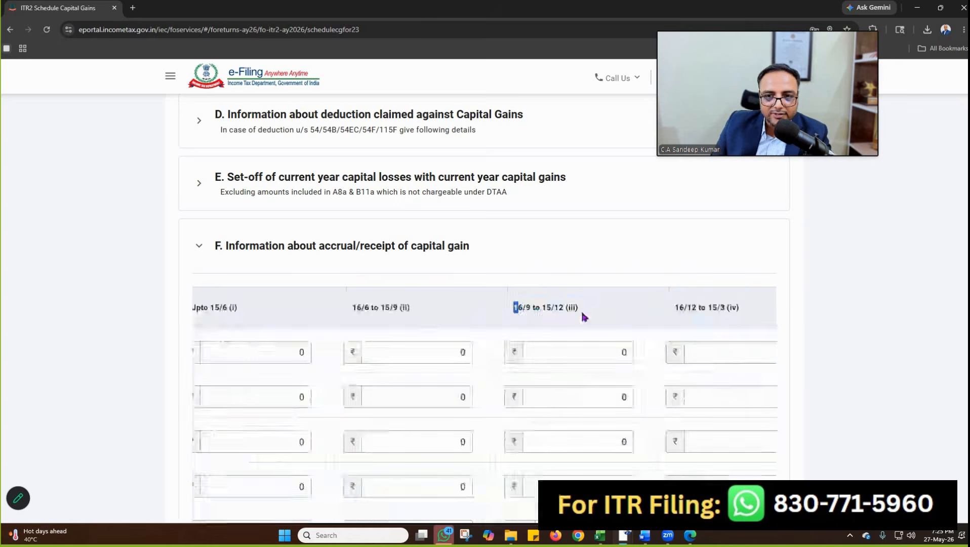
left_click_drag(675, 307, 779, 312)
left_click(460, 382)
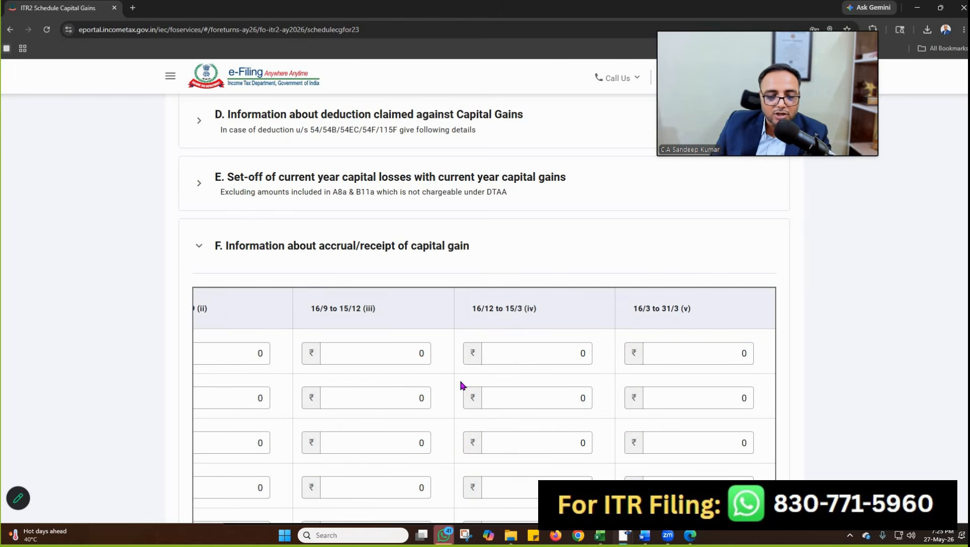
scroll(459, 405, "down", 3)
scroll(184, 474, "left", 6)
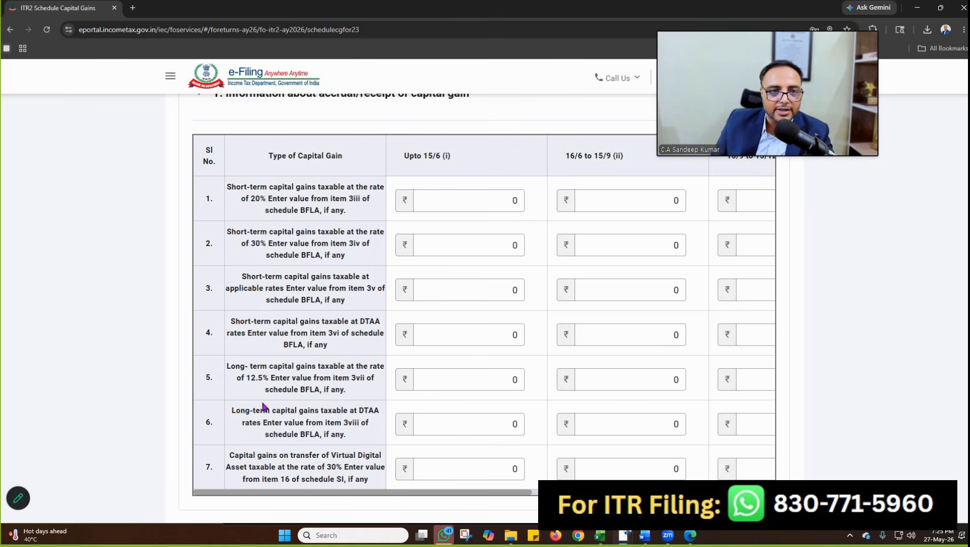
Step: Check the long-term trades' sell dates in the Excel report and locate the matching period column for the 12.5% long-term gains row
left_click_drag(226, 365, 337, 377)
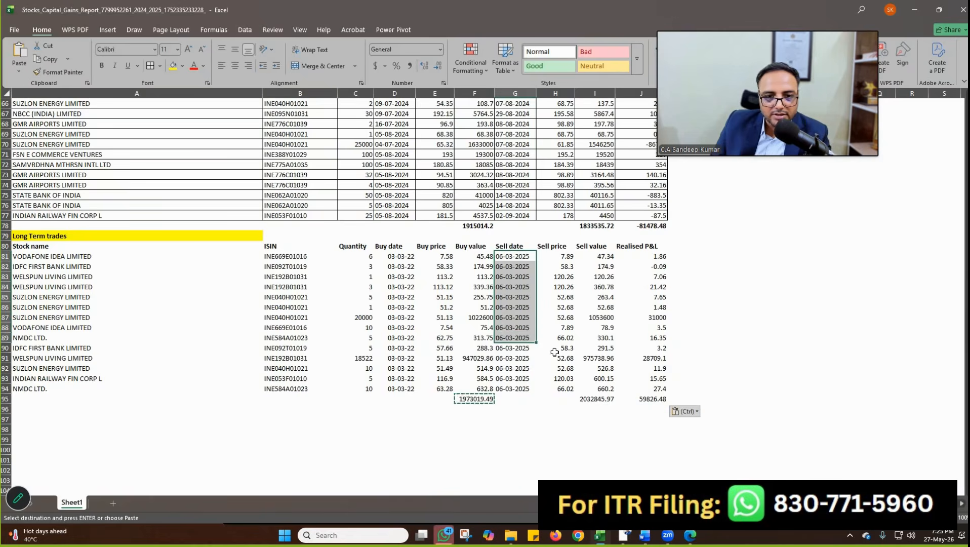
scroll(566, 317, "up", 1)
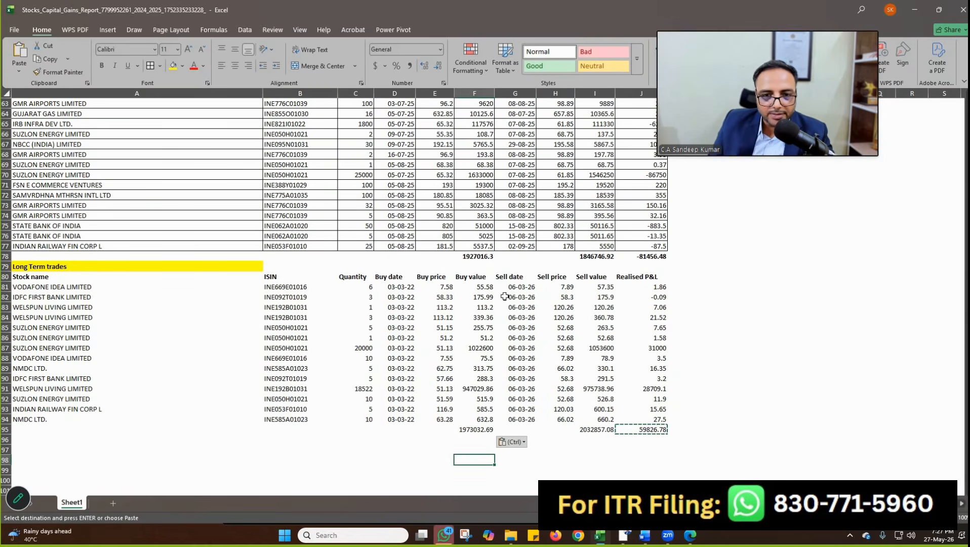
left_click_drag(515, 287, 516, 424)
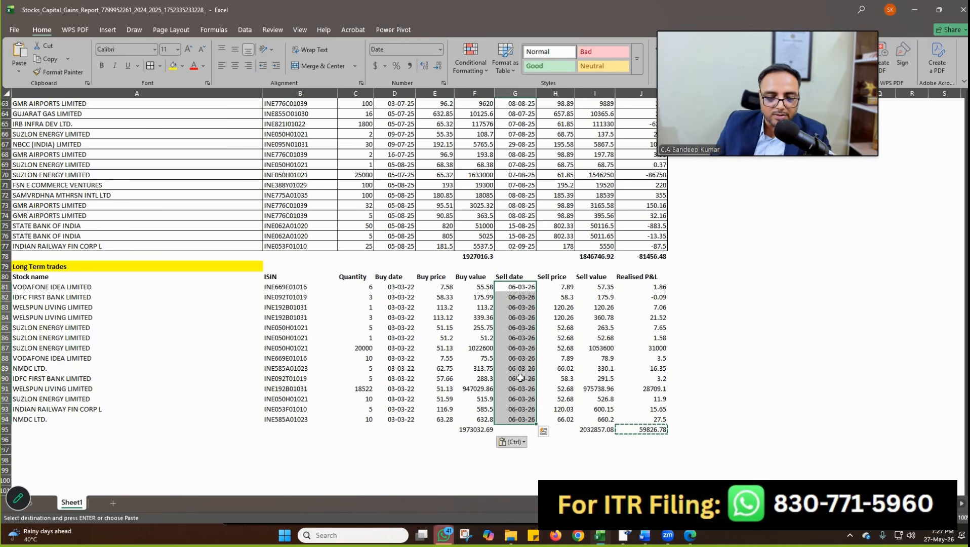
key("alt+Tab")
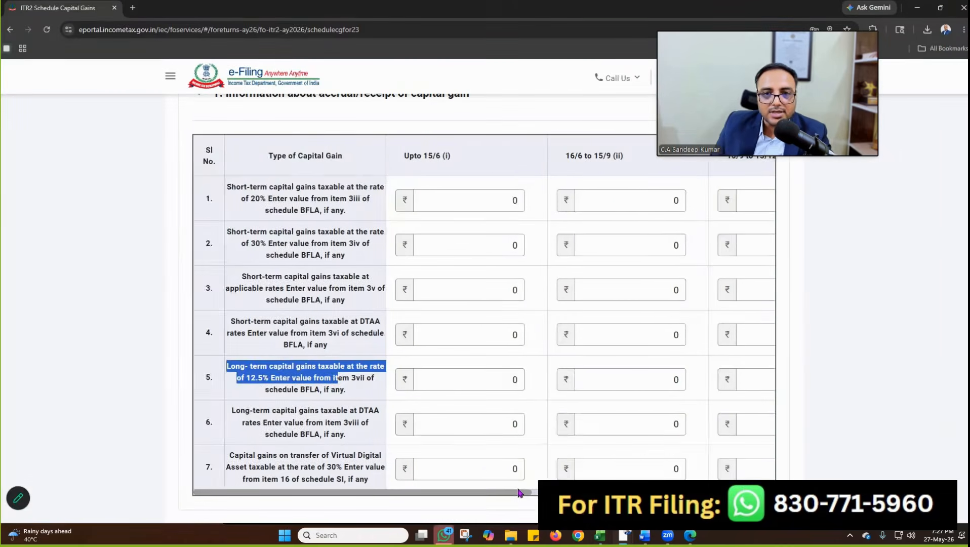
left_click_drag(521, 492, 687, 452)
scroll(611, 370, "right", 3)
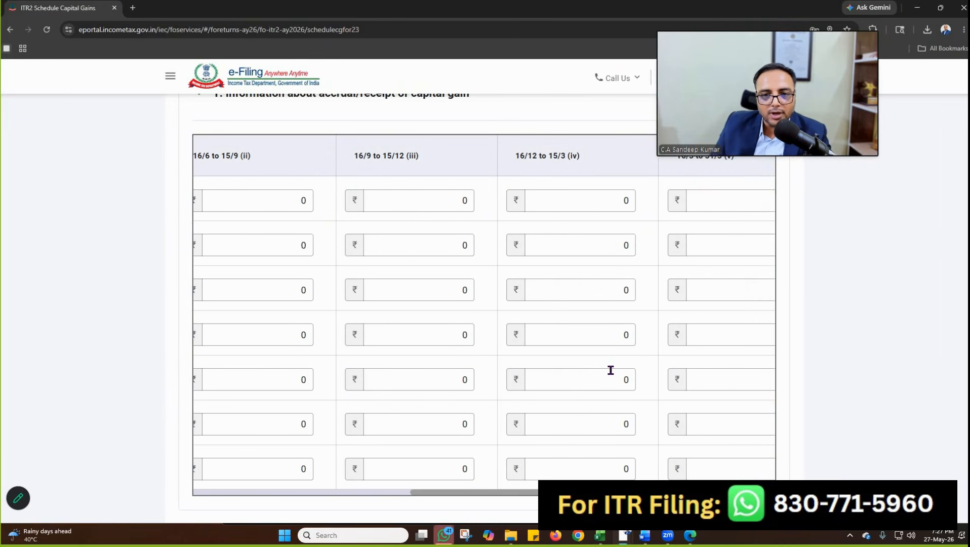
Step: Enter 55715 for the 12.5% long-term capital gains row under the 16/12 to 15/3 period and confirm Schedule Capital Gains
left_click(611, 371)
left_click_drag(610, 371, 646, 380)
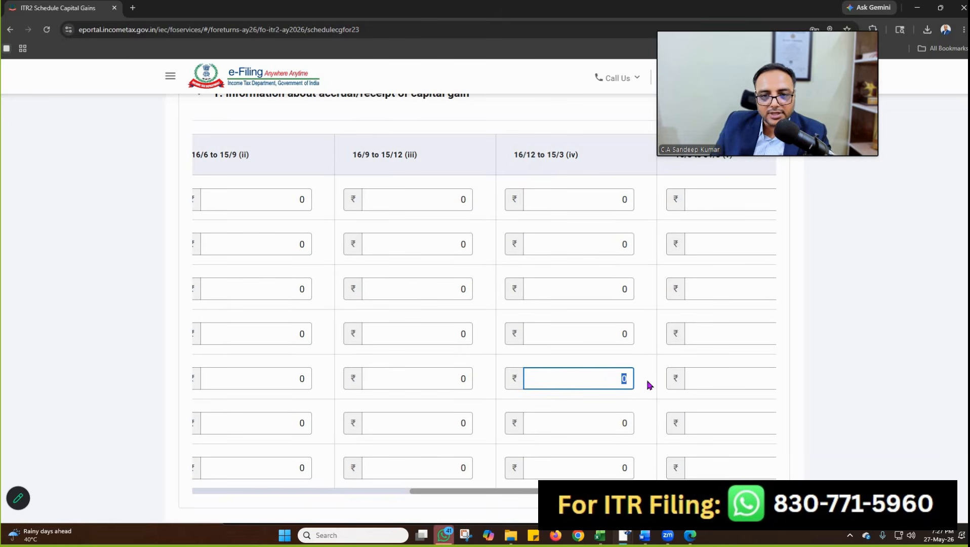
type("55715")
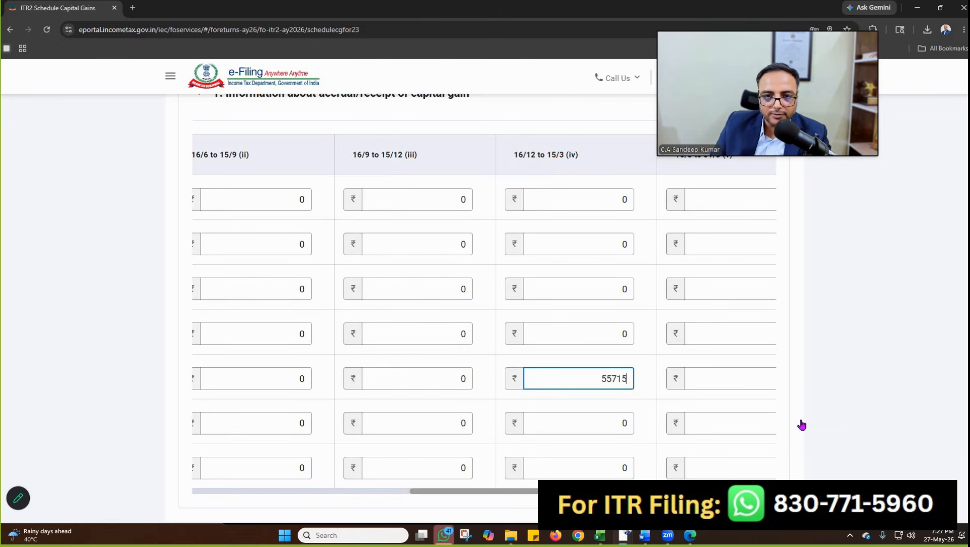
scroll(802, 426, "down", 2)
left_click(792, 421)
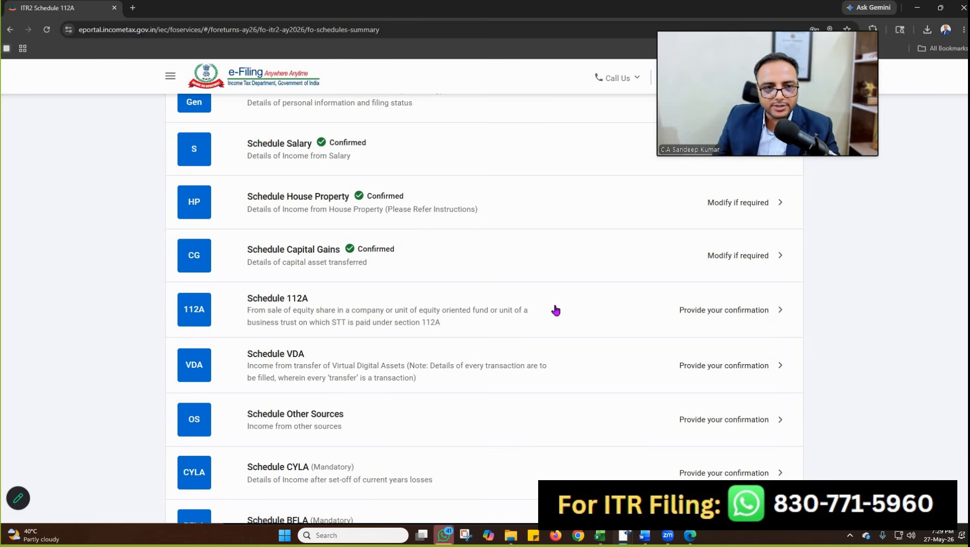
Step: Open Schedule 112A, dismiss the section 234C notice, review the consolidated entry through to its balance column and confirm the schedule
left_click(481, 319)
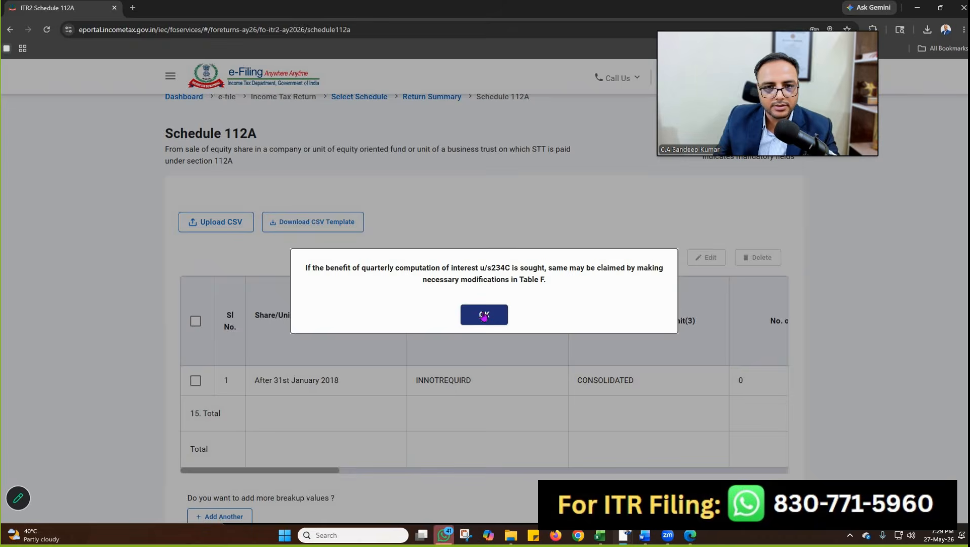
left_click(482, 312)
left_click_drag(293, 470, 500, 472)
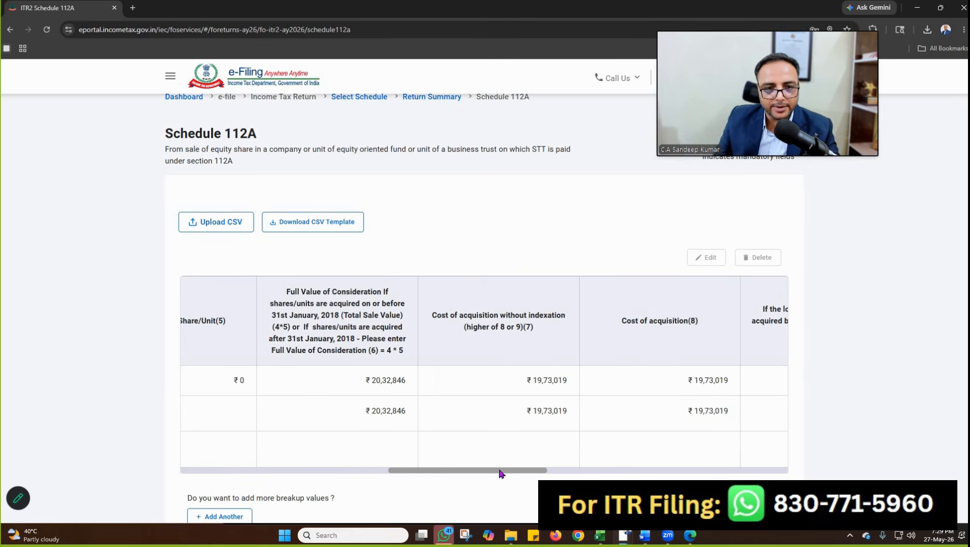
left_click(750, 469)
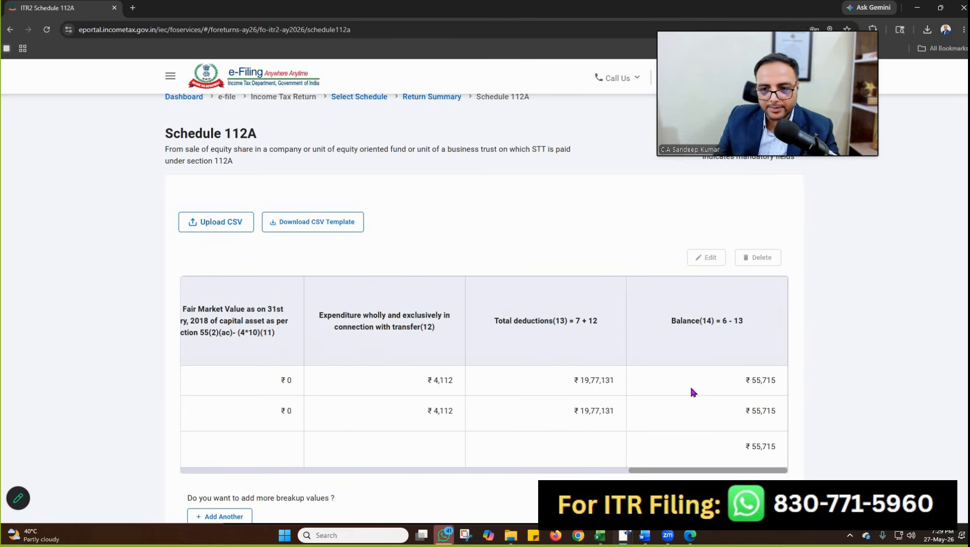
scroll(304, 351, "down", 3)
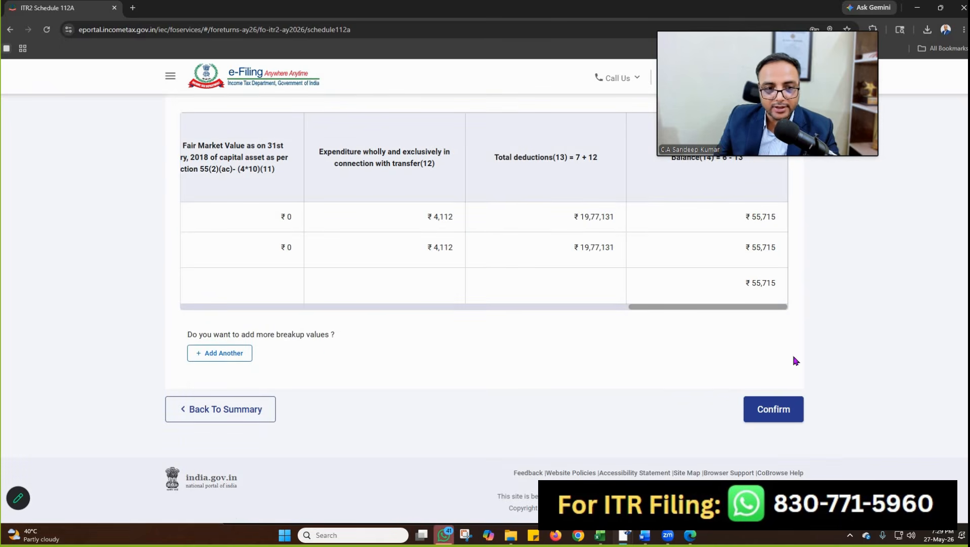
left_click(784, 417)
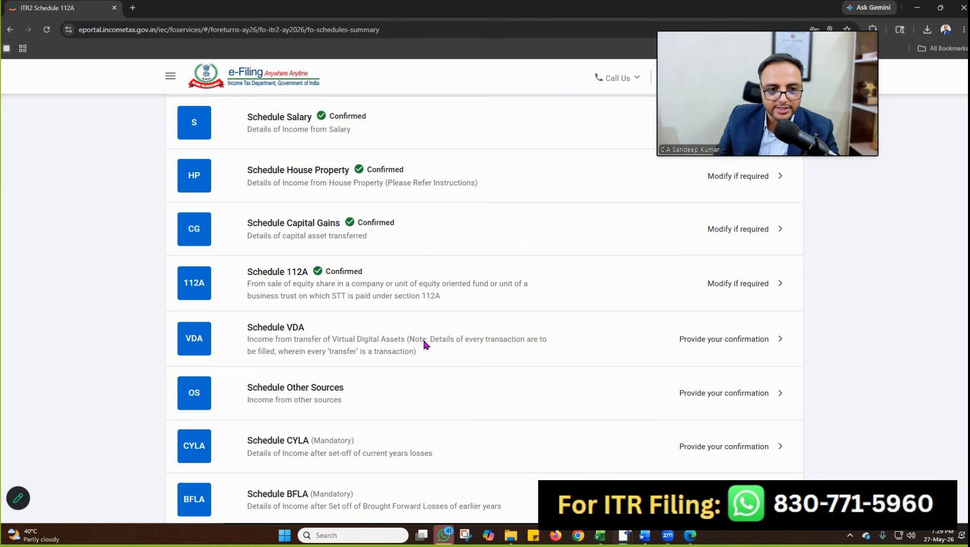
Step: Open Schedule VDA and start a new virtual digital asset entry, reading its income head, cost and consideration fields
left_click(425, 345)
key("Return")
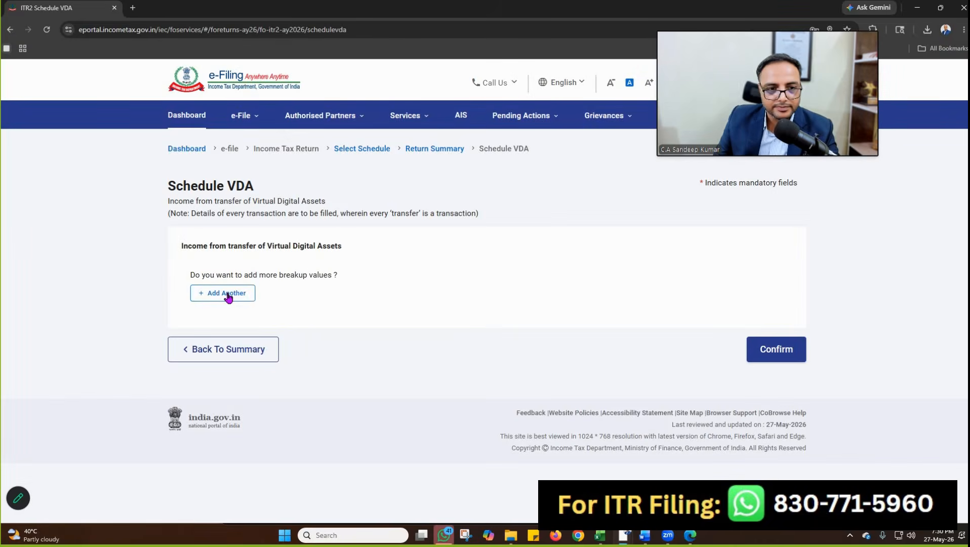
left_click(227, 295)
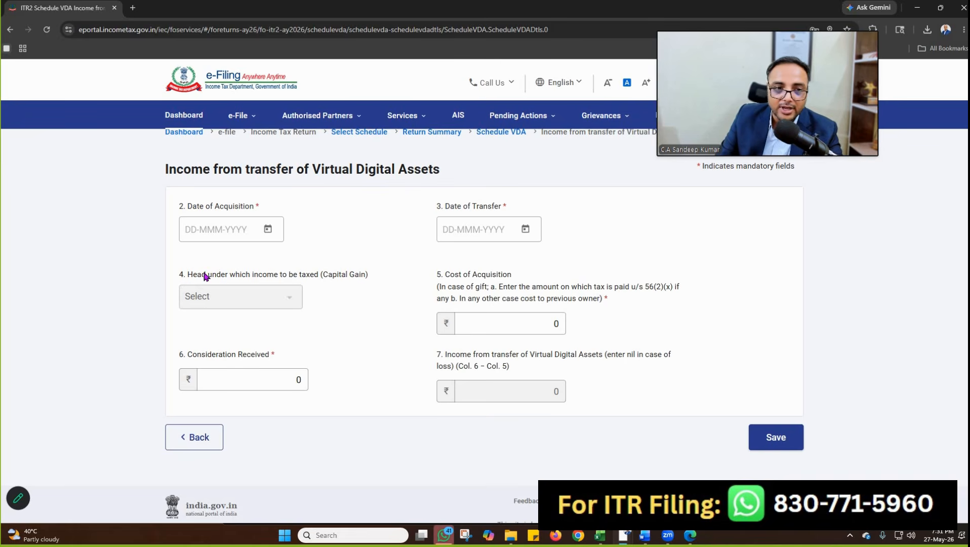
left_click_drag(202, 274, 384, 282)
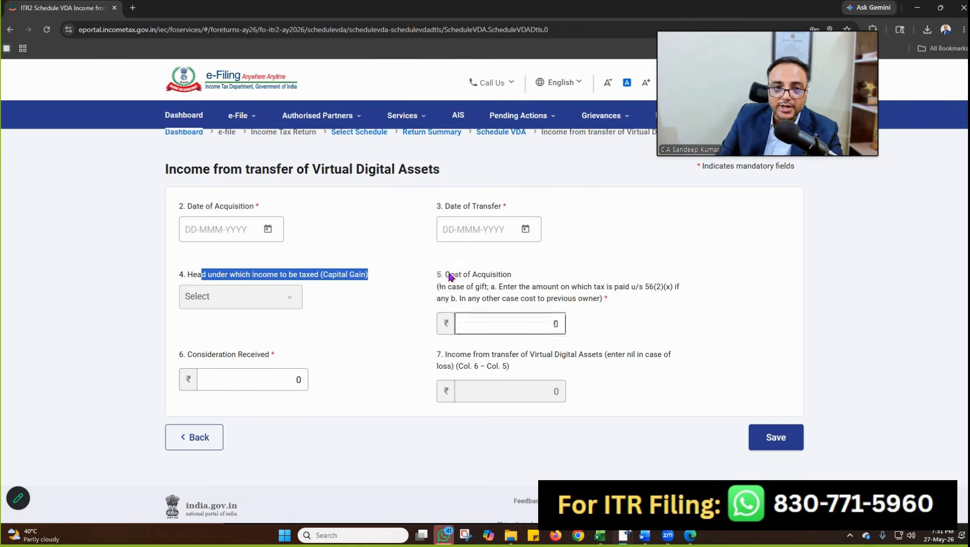
triple_click(520, 275)
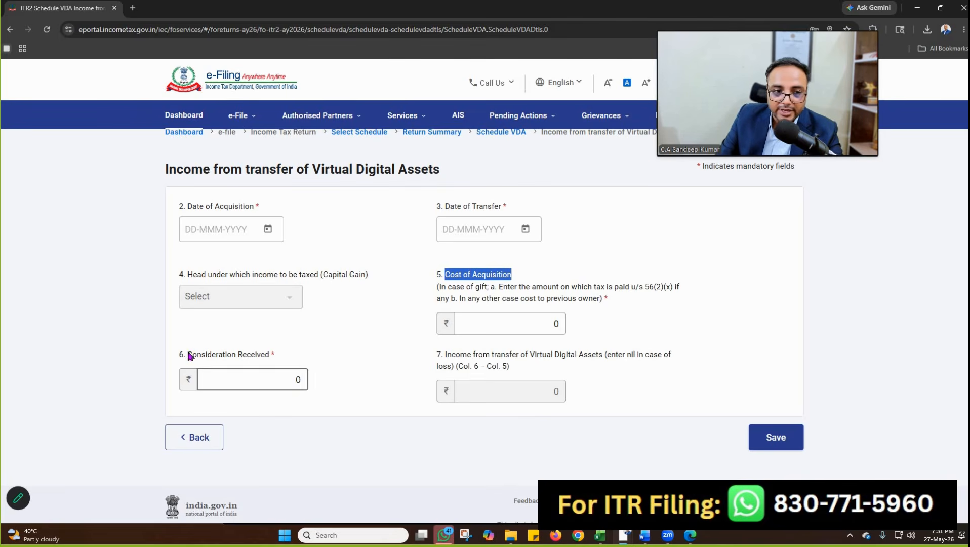
left_click_drag(187, 355, 300, 349)
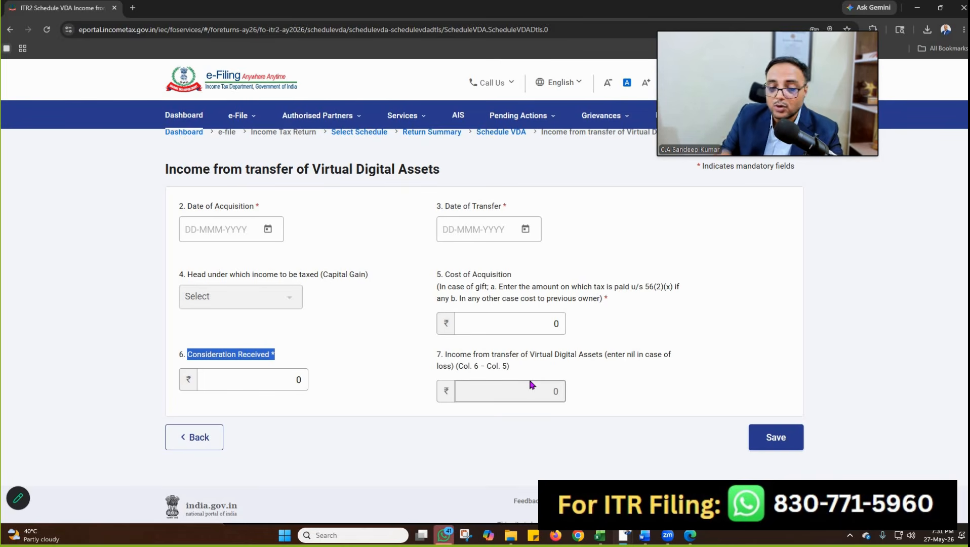
Step: Set the virtual digital asset's date of acquisition to 27-Jun-2025
left_click(244, 234)
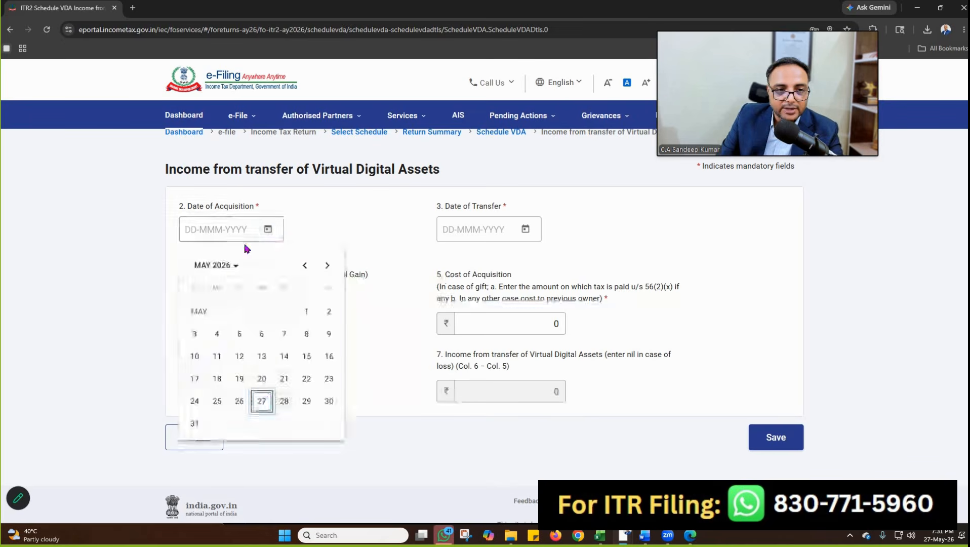
left_click(229, 266)
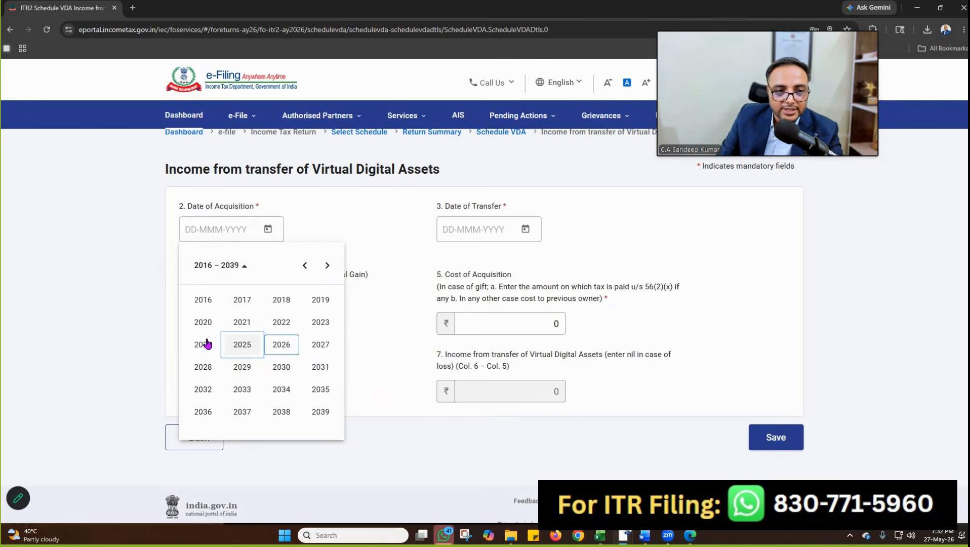
left_click(242, 344)
left_click(243, 345)
left_click(307, 400)
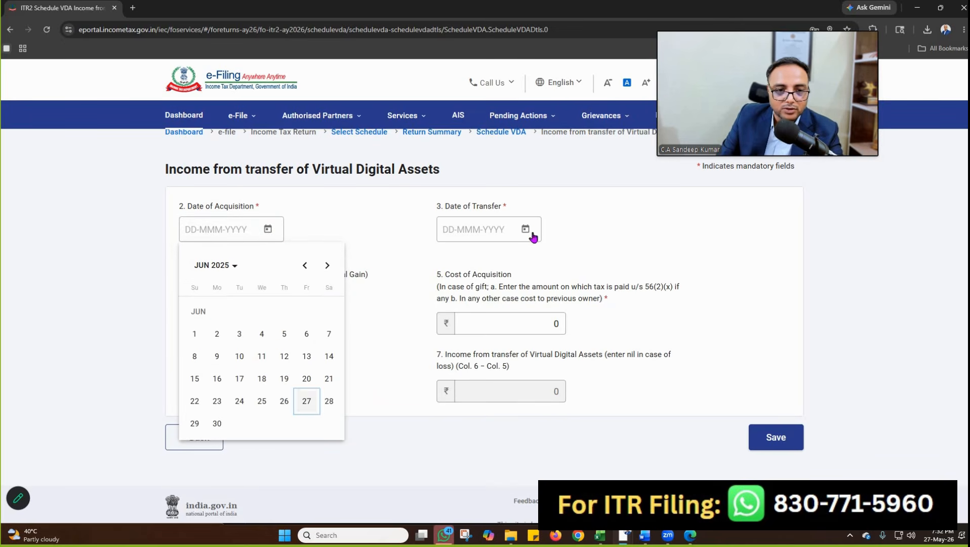
Step: Set the virtual digital asset's date of transfer to 01-Jul-2025
left_click(526, 229)
left_click(487, 269)
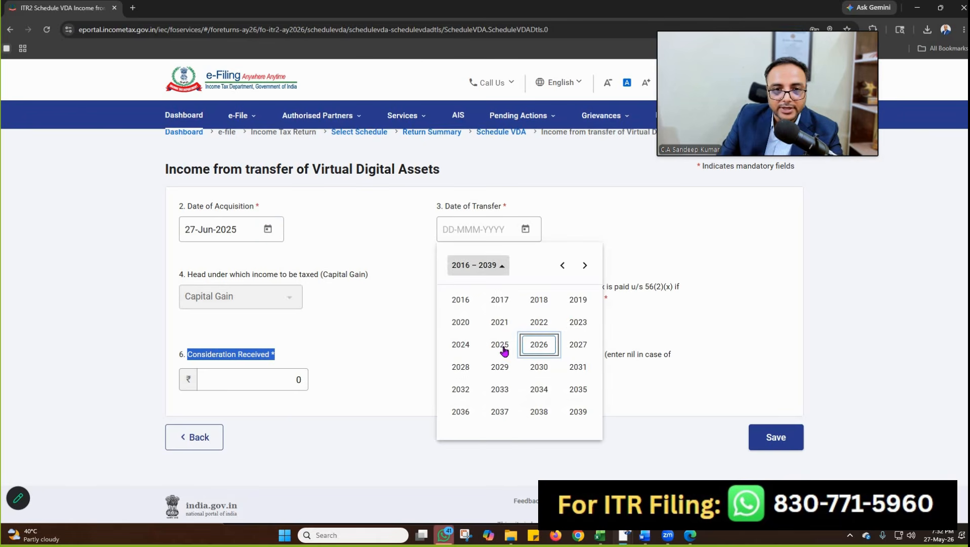
left_click(502, 344)
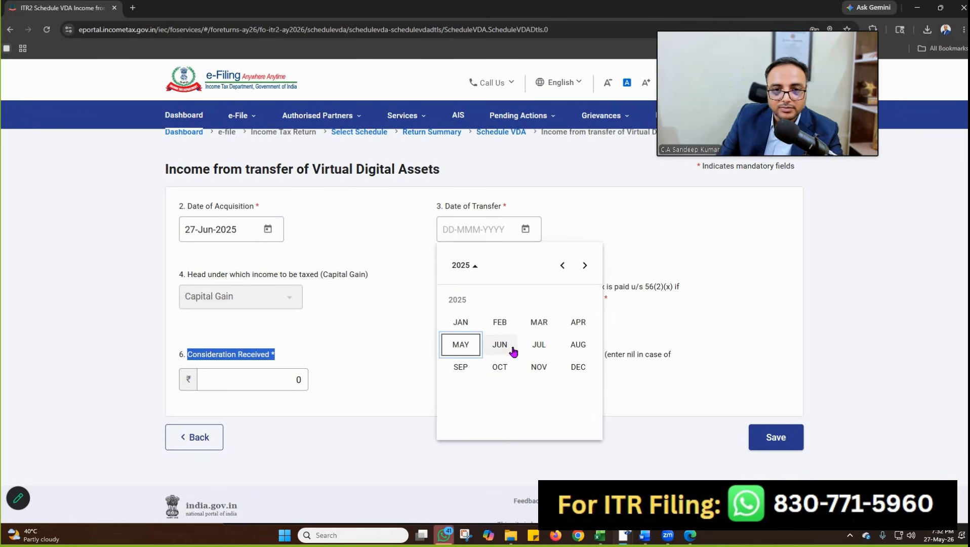
left_click(539, 344)
left_click(498, 331)
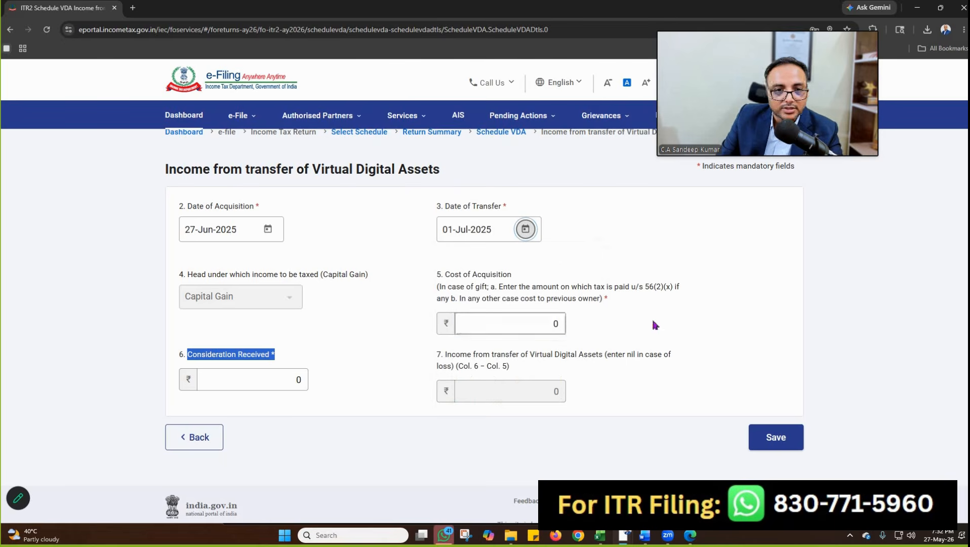
Step: Set the cost of acquisition to 1000 and the consideration received to 1500, then save the entry and confirm Schedule VDA
key("Tab")
type("1000")
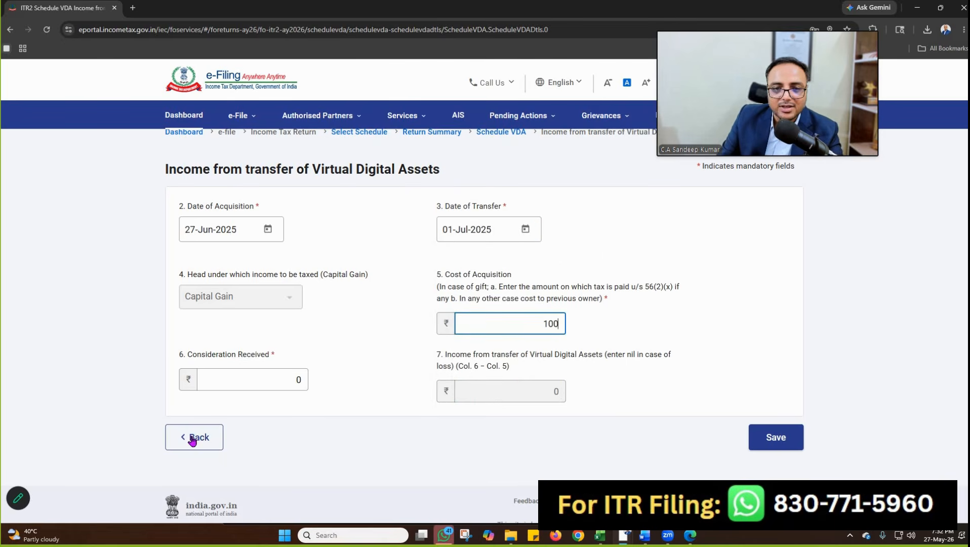
left_click(269, 378)
type("1500")
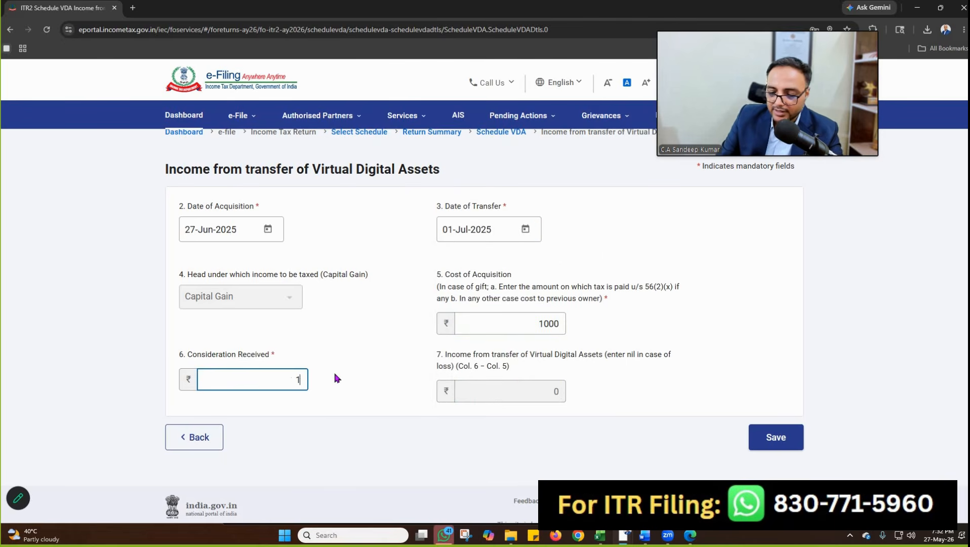
left_click(547, 402)
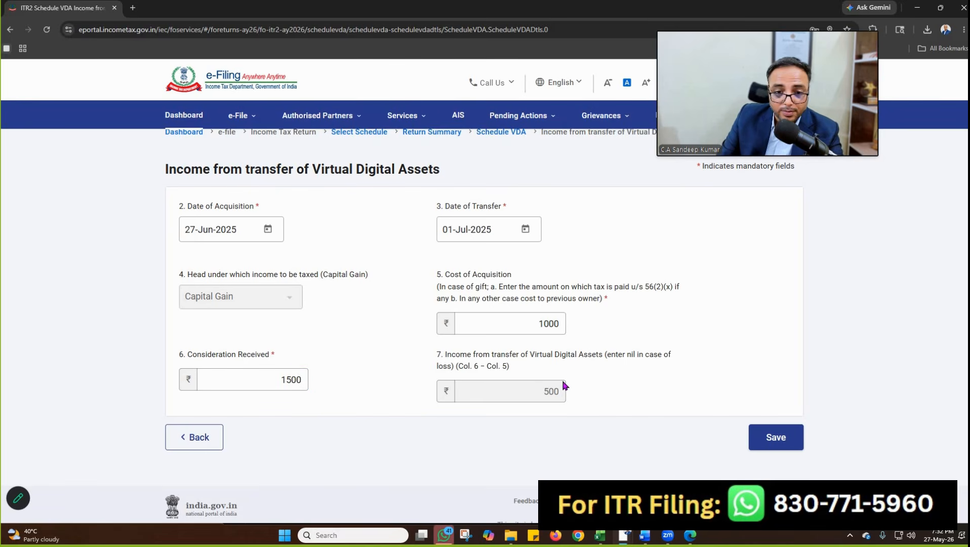
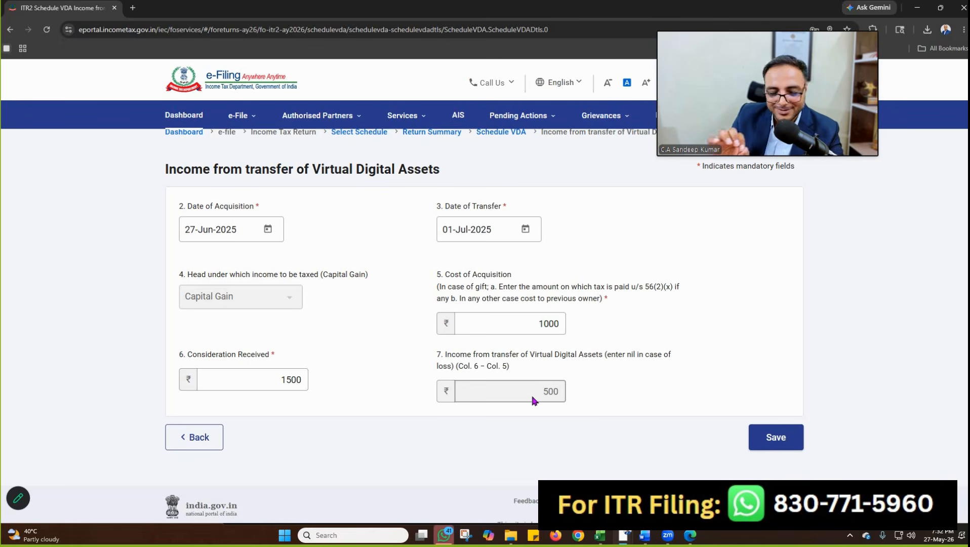
left_click(779, 438)
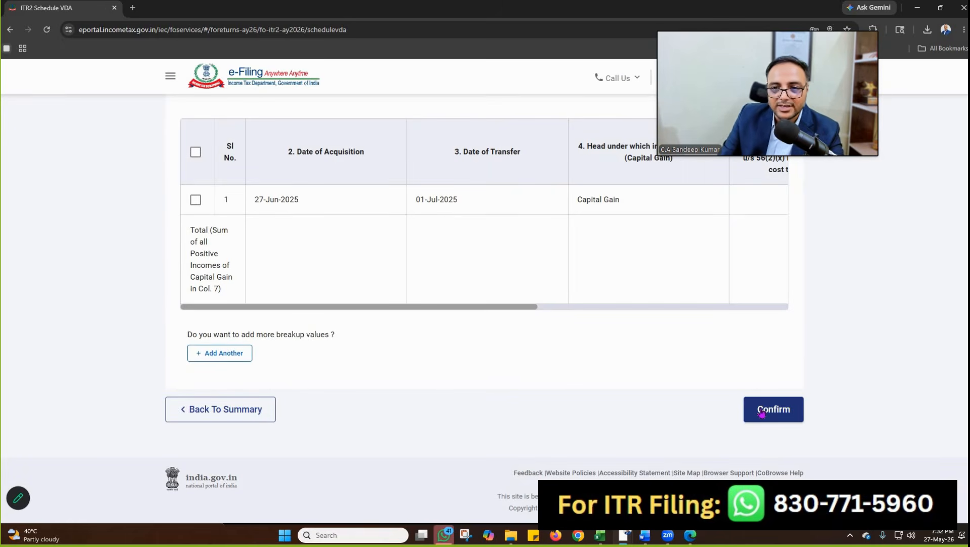
left_click(762, 413)
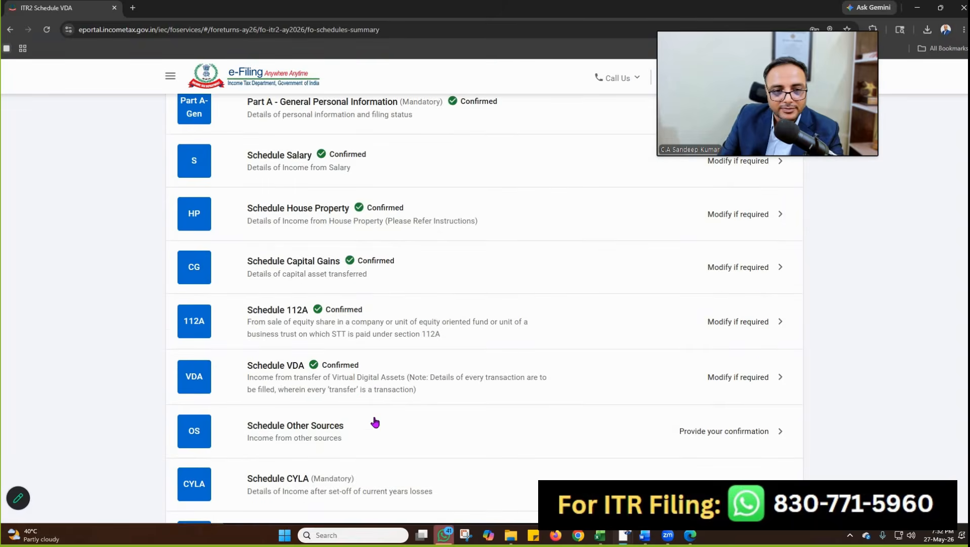
Step: Open Schedule Other Sources, review the gross interest under item 1 and the net income lines, and confirm the schedule
left_click(662, 431)
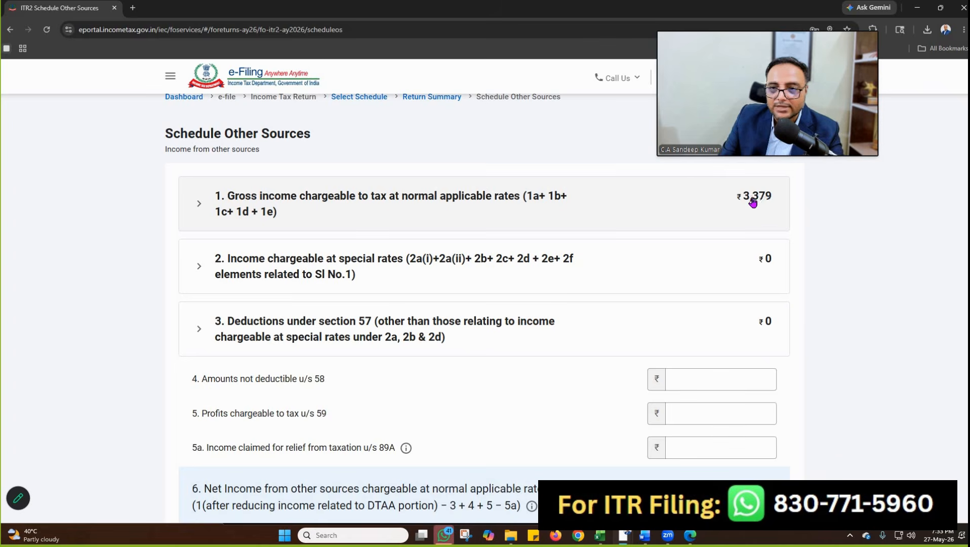
left_click(287, 210)
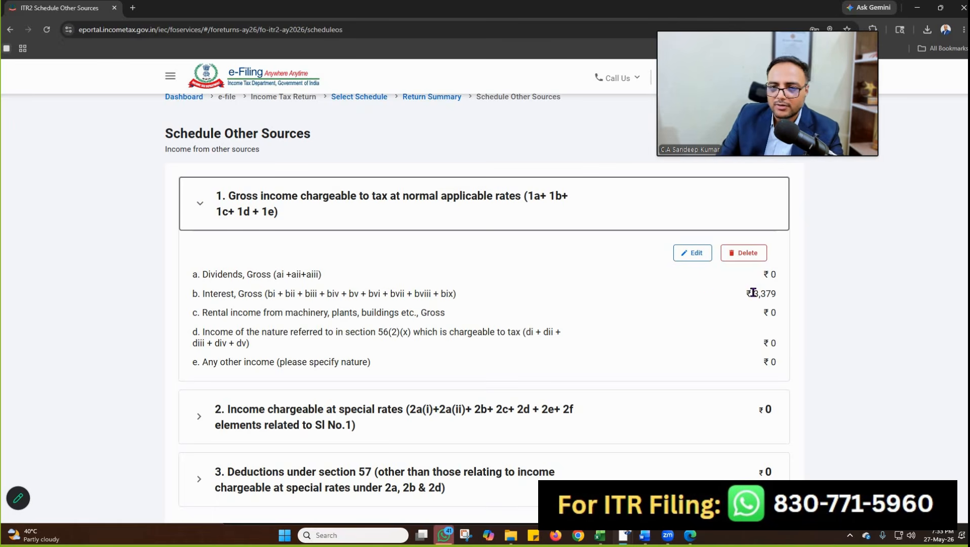
left_click_drag(753, 294, 778, 296)
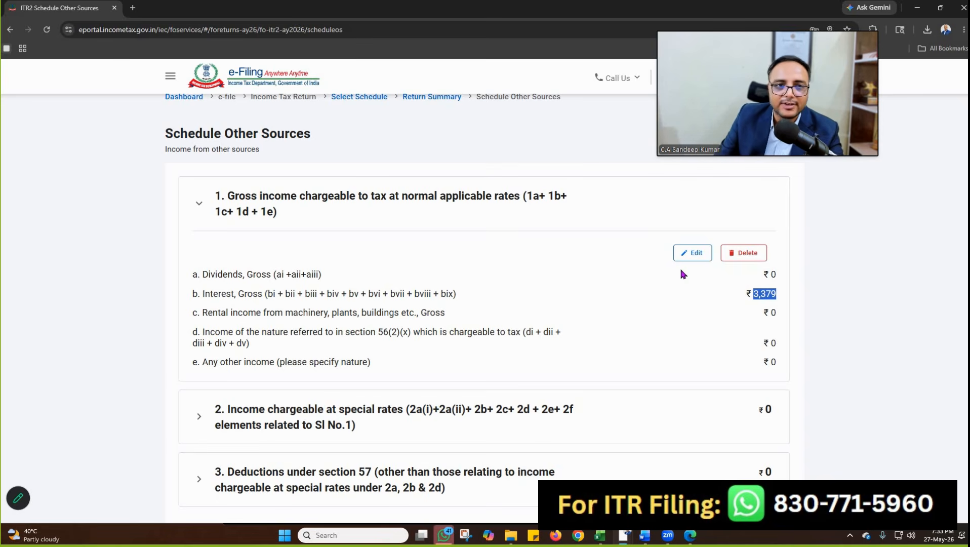
scroll(487, 367, "down", 15)
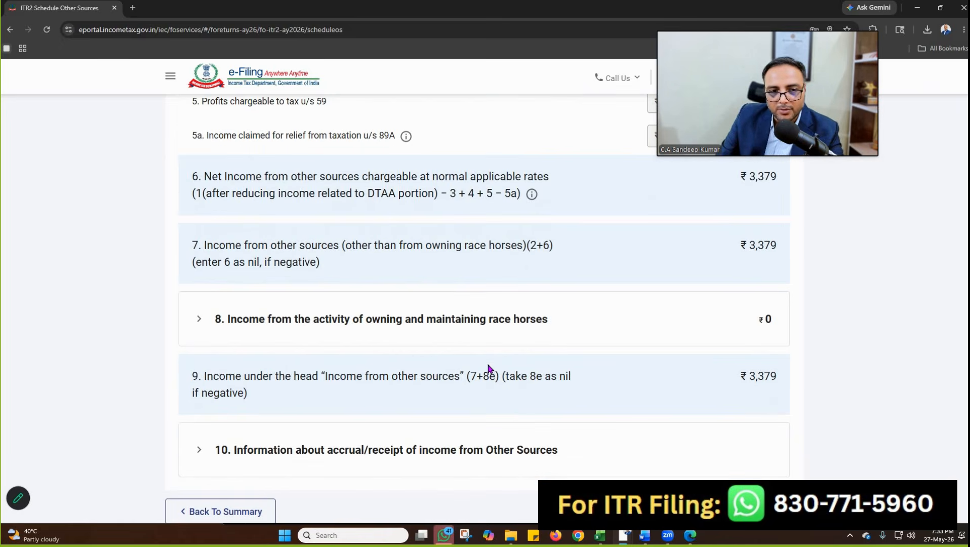
scroll(829, 420, "down", 2)
left_click(770, 410)
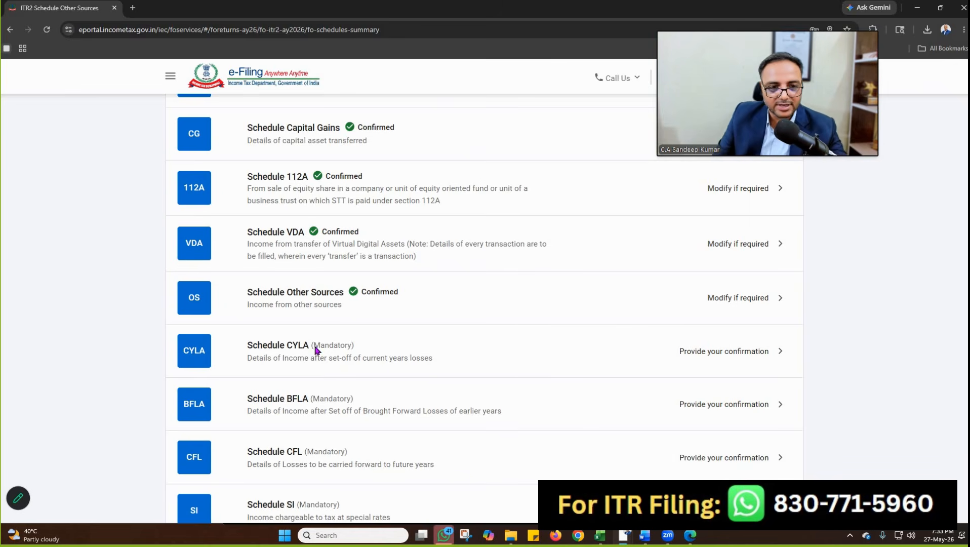
Step: Open Schedule CYLA, review the salary, other-sources income and loss set-off rows, and confirm the schedule with the auto-populated details left unedited
left_click(715, 352)
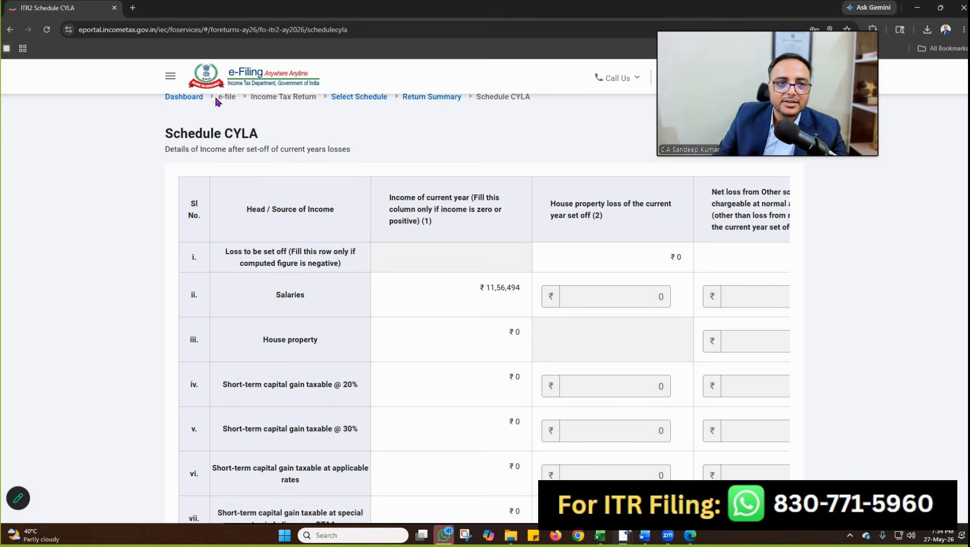
left_click_drag(198, 148, 368, 152)
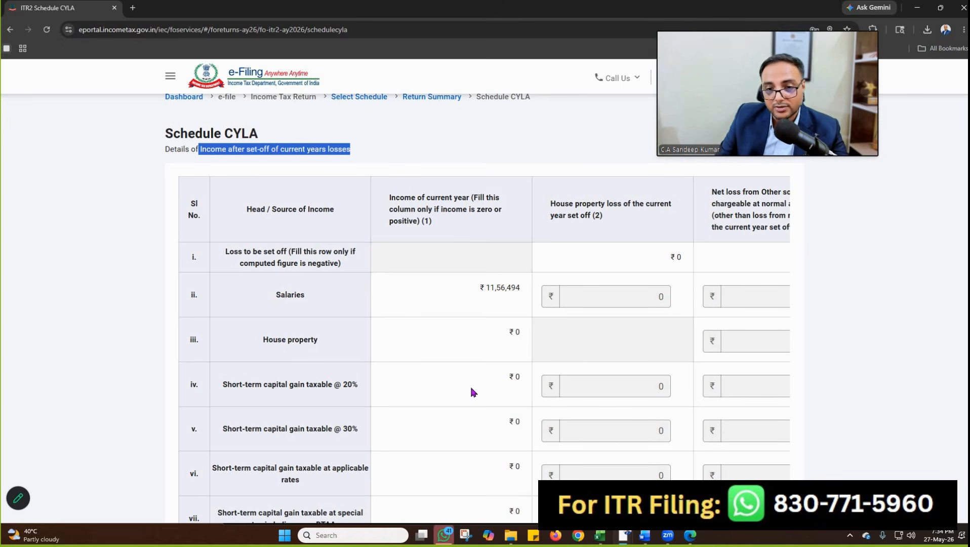
scroll(471, 389, "down", 9)
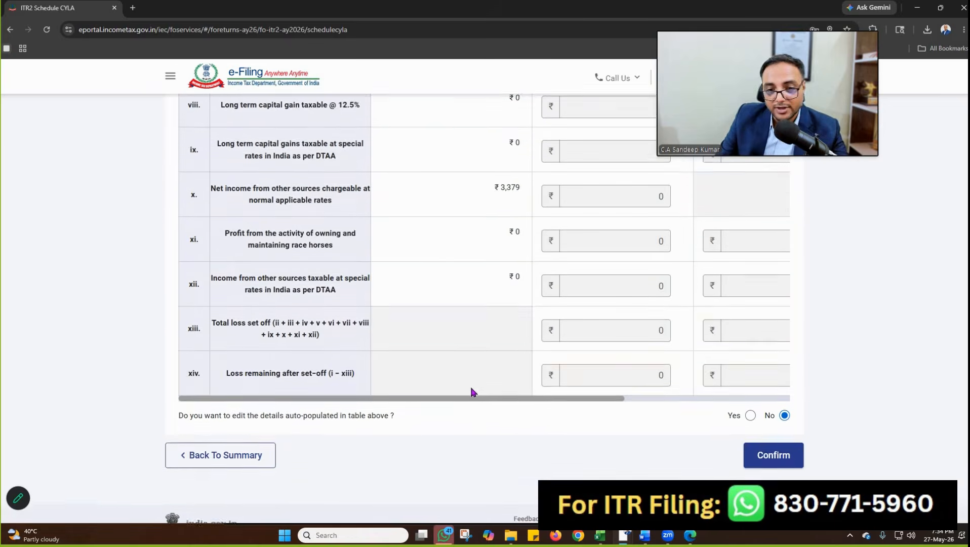
scroll(470, 384, "up", 10)
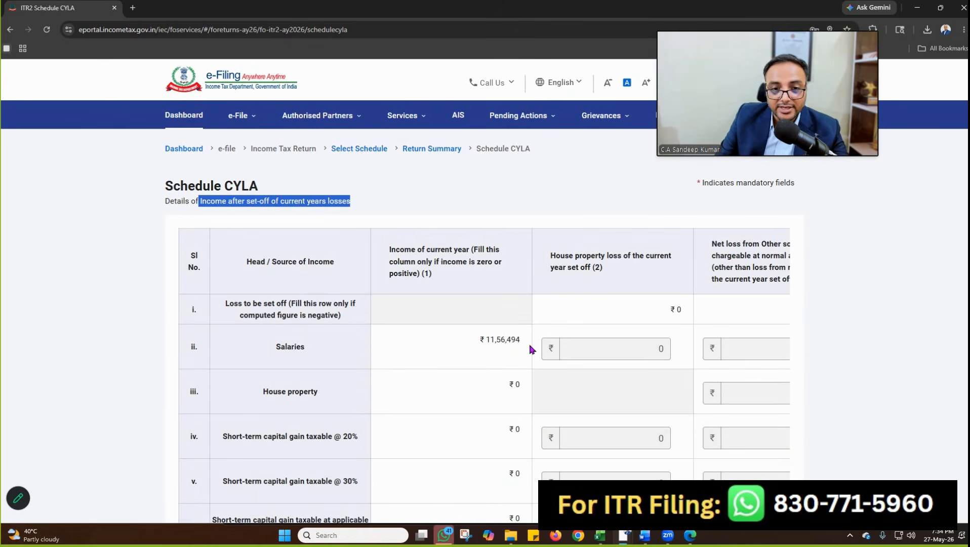
triple_click(529, 348)
scroll(534, 357, "down", 5)
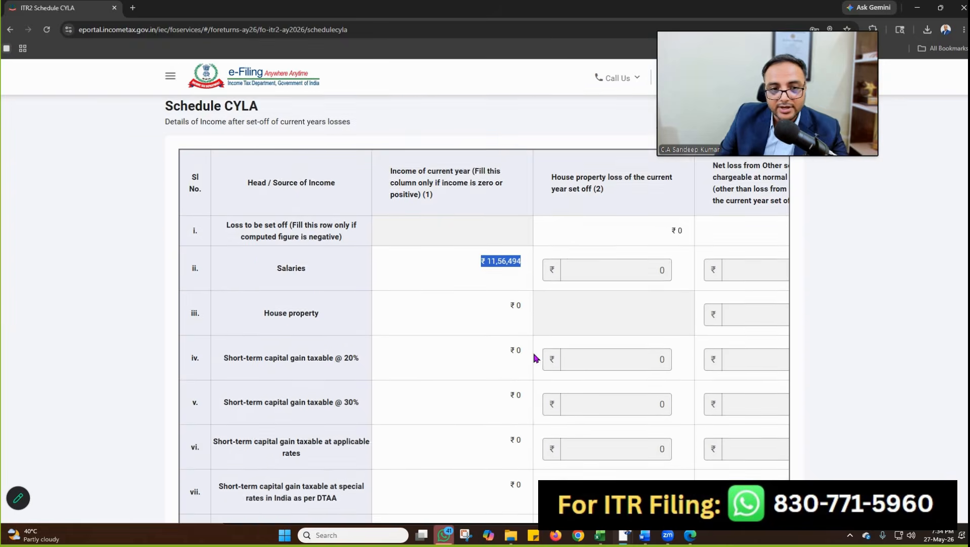
scroll(483, 318, "down", 3)
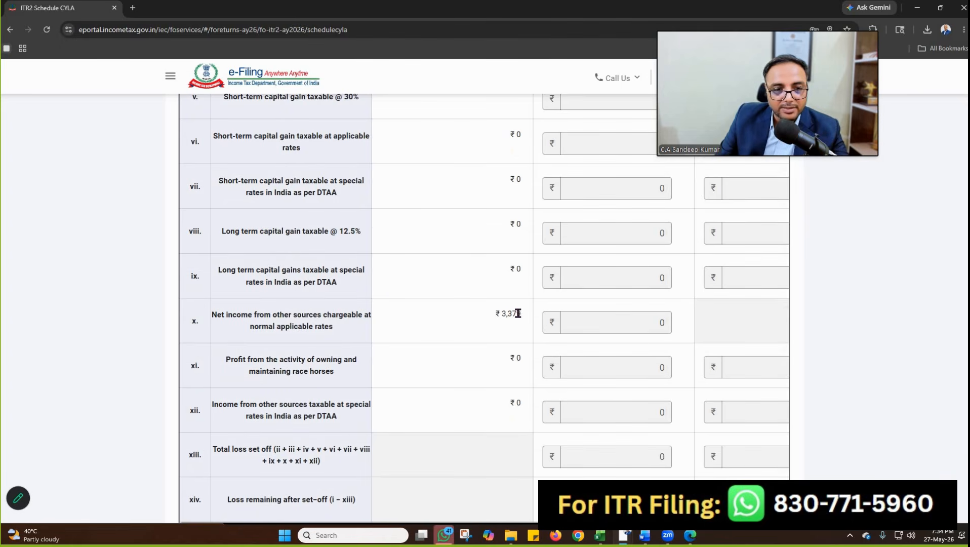
left_click_drag(527, 318, 495, 315)
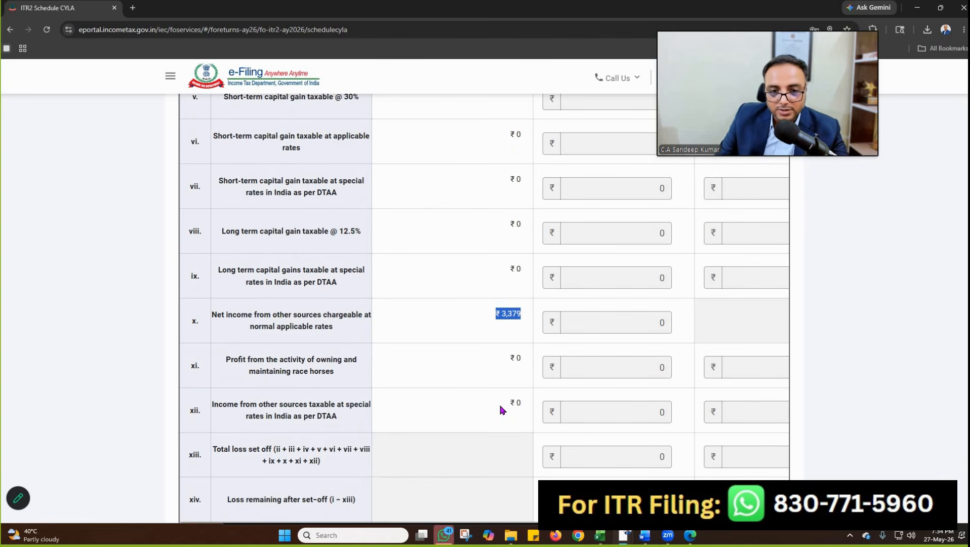
left_click(447, 261)
scroll(447, 264, "up", 4)
scroll(455, 279, "down", 7)
scroll(799, 415, "down", 1)
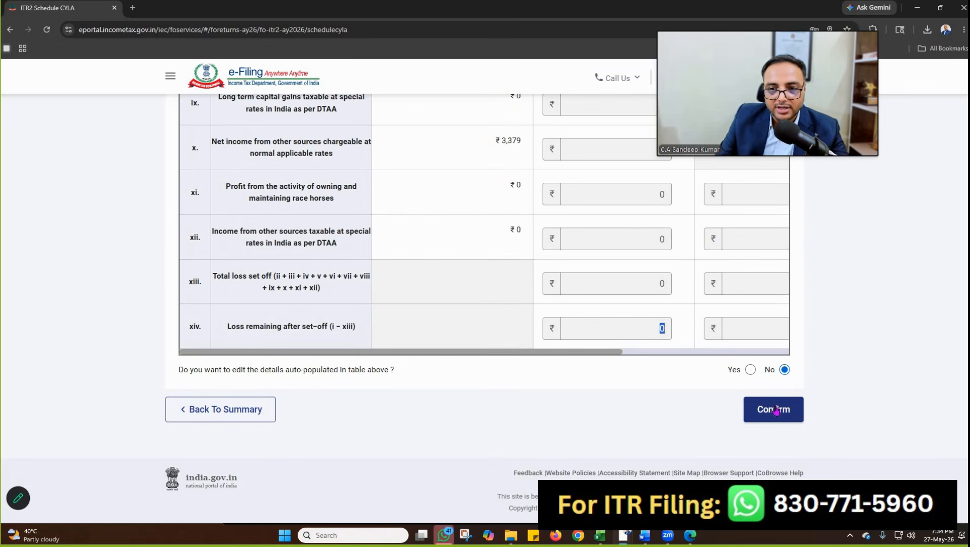
left_click(775, 411)
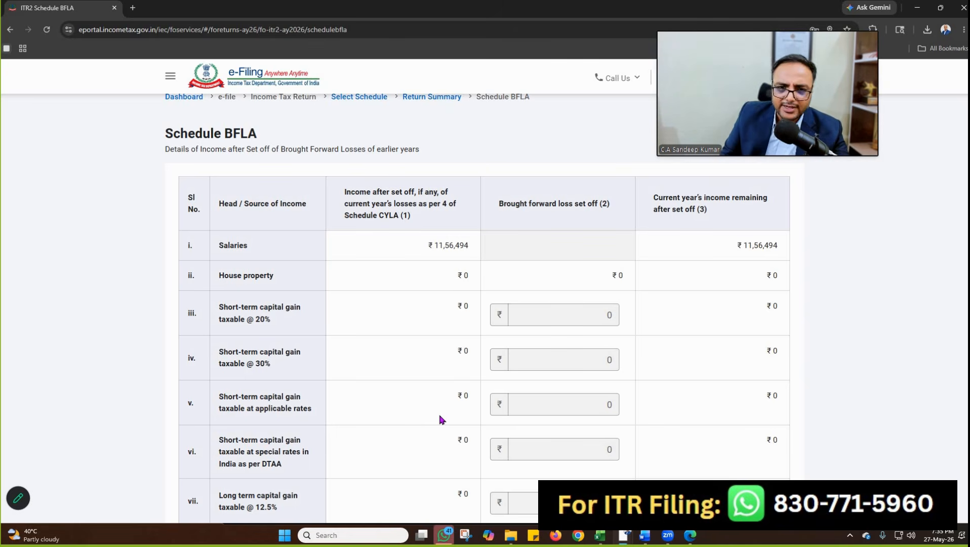
Step: Review the brought forward loss set-off and remaining income in Schedule BFLA and confirm the schedule
left_click(392, 307)
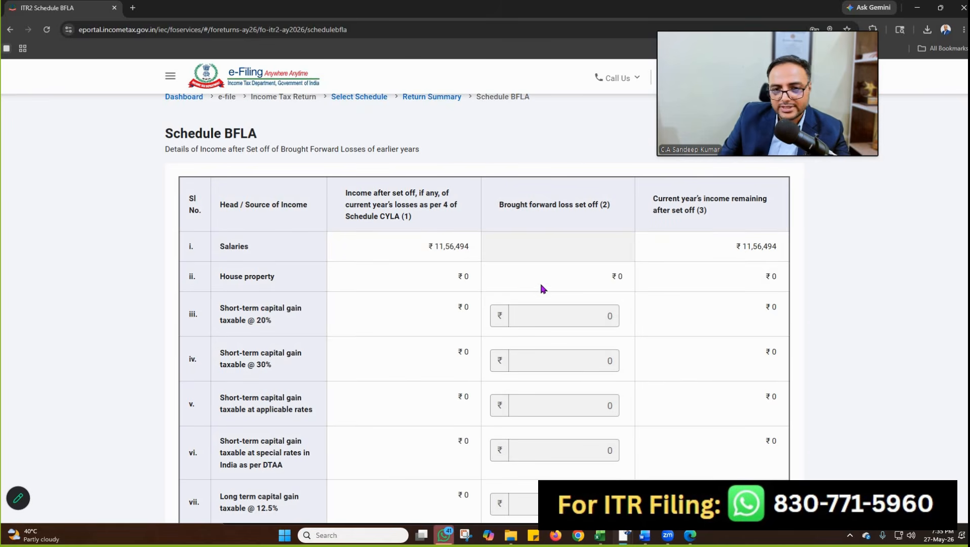
scroll(540, 287, "down", 9)
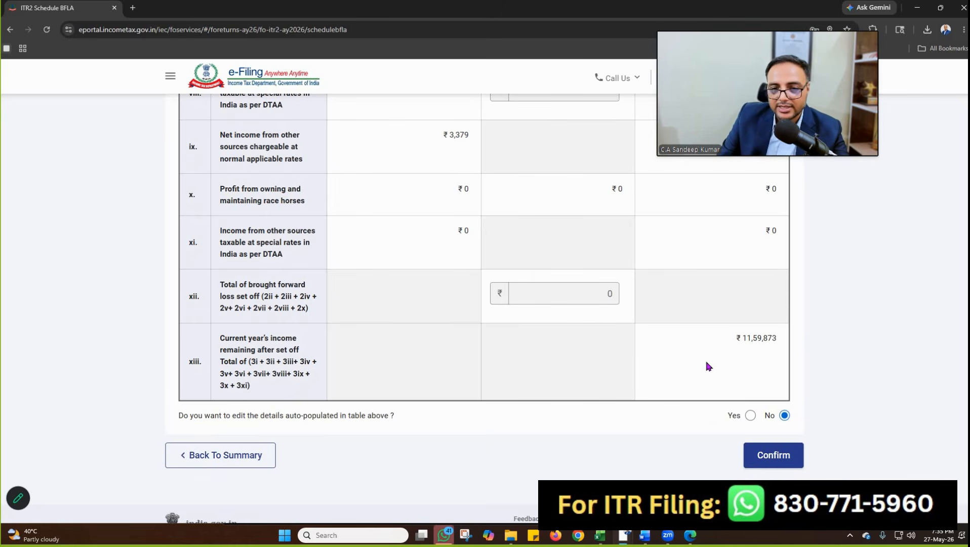
left_click(780, 460)
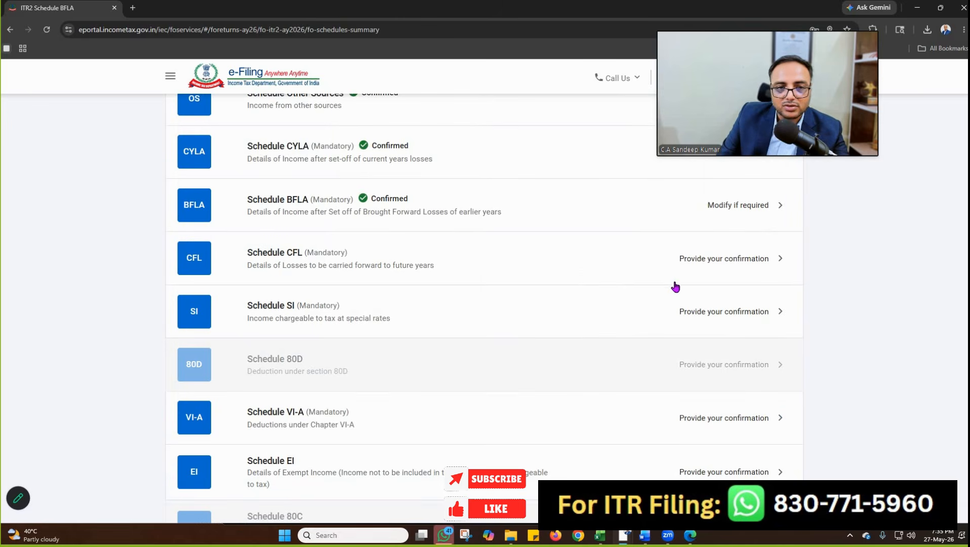
Step: Open Schedule CFL, review the current year losses carried forward across the loss columns, and confirm the schedule
left_click(750, 260)
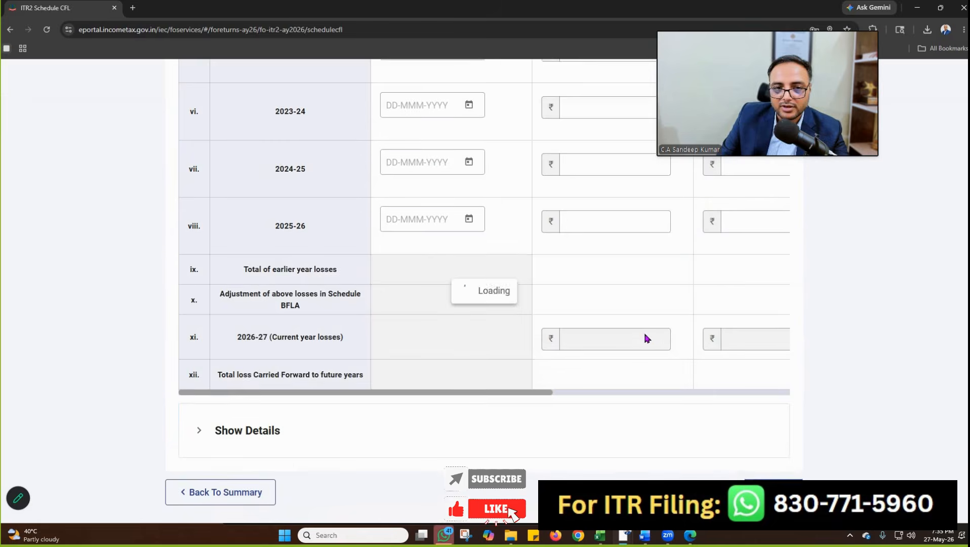
scroll(554, 357, "down", 7)
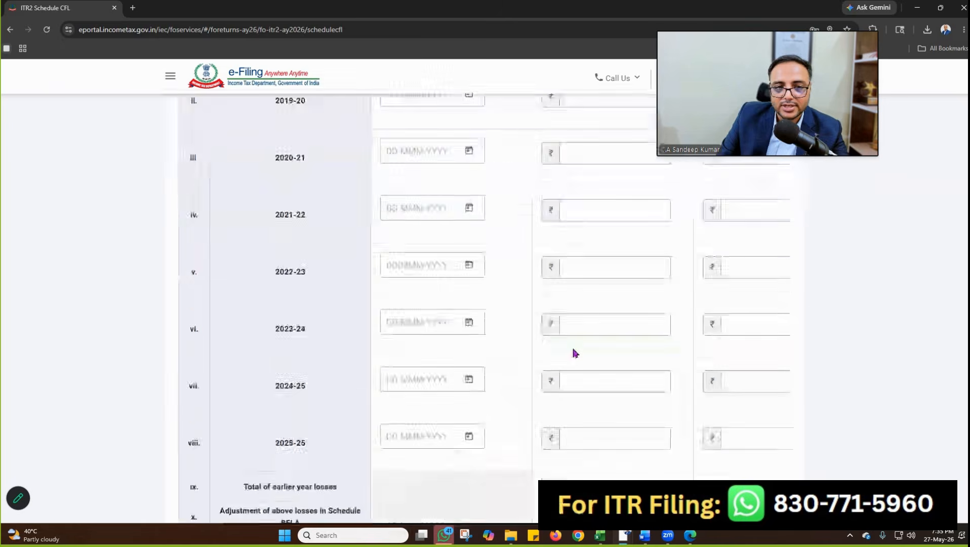
left_click(625, 458)
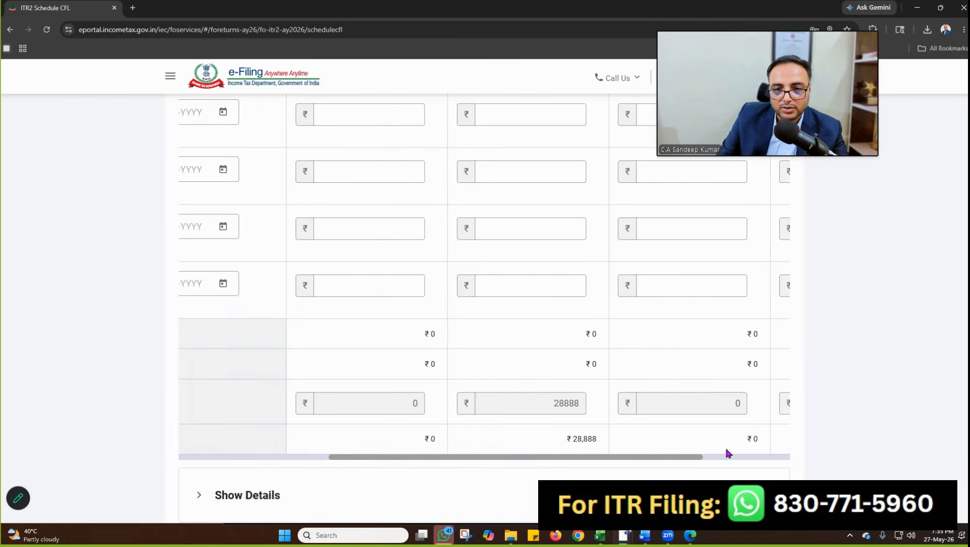
left_click(682, 420)
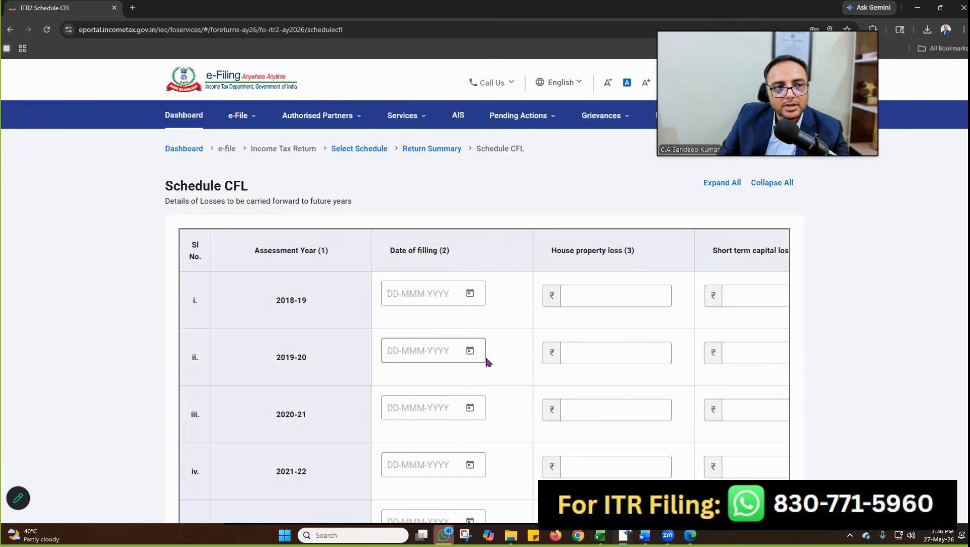
scroll(487, 361, "down", 11)
left_click(770, 409)
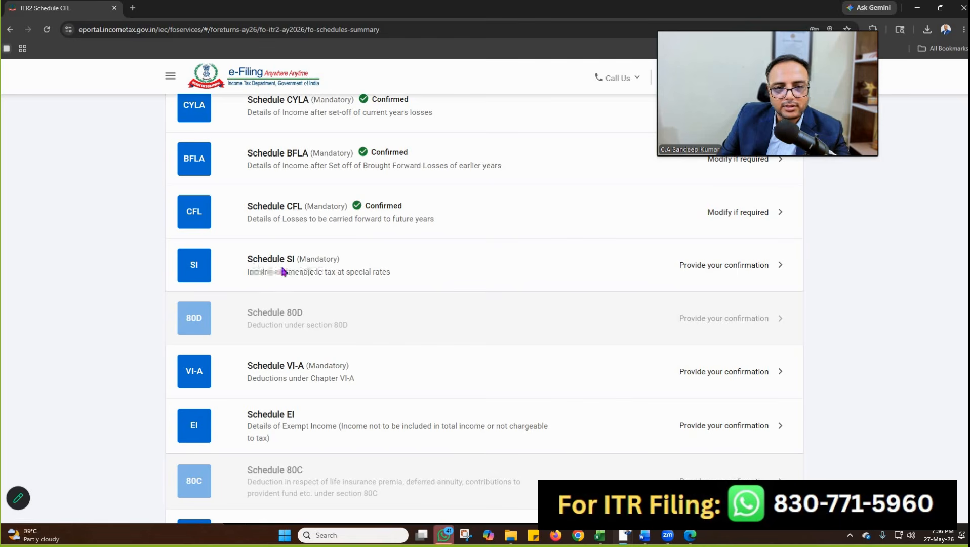
Step: Open Schedule SI, review the special-rate income rows down to the 115BBH virtual digital asset tax, and confirm the schedule
left_click(390, 267)
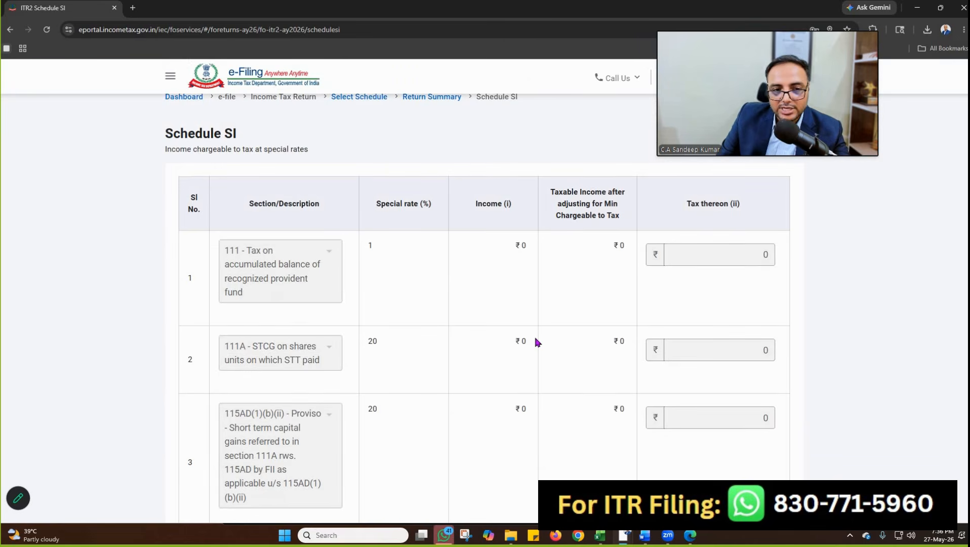
scroll(514, 341, "down", 4)
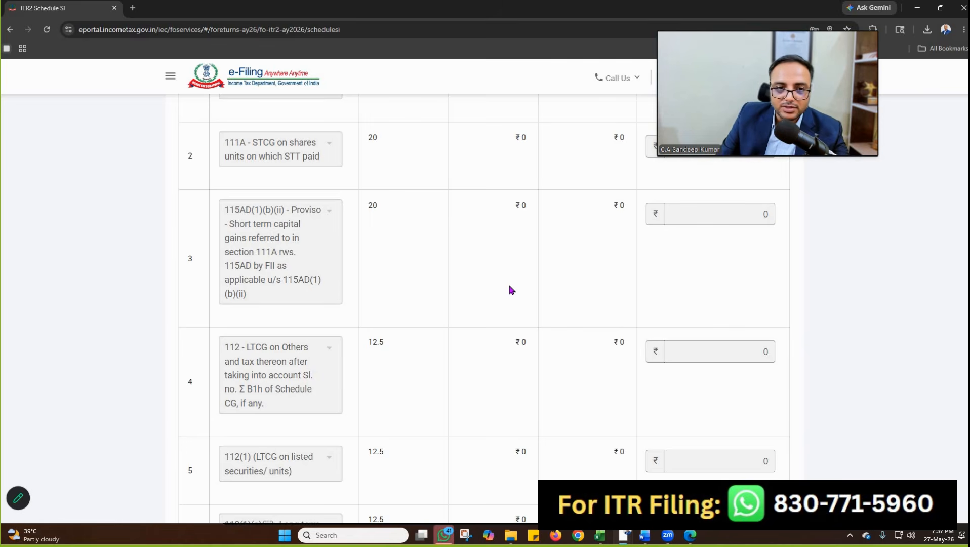
scroll(511, 288, "down", 4)
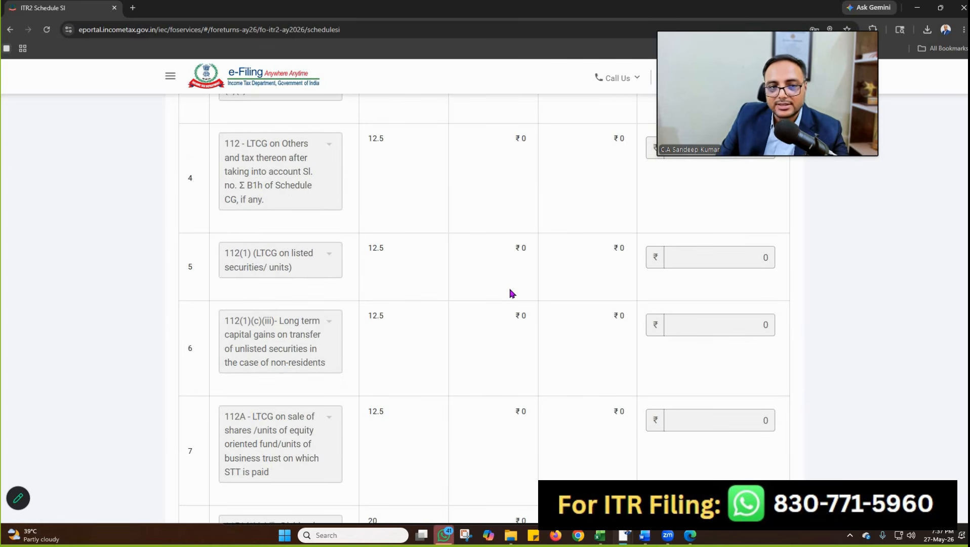
scroll(510, 293, "down", 14)
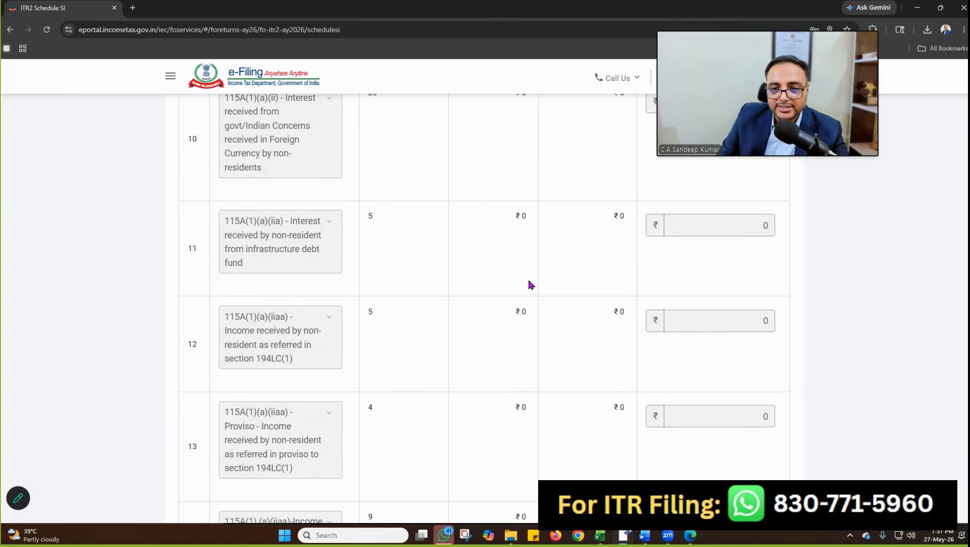
scroll(529, 284, "down", 20)
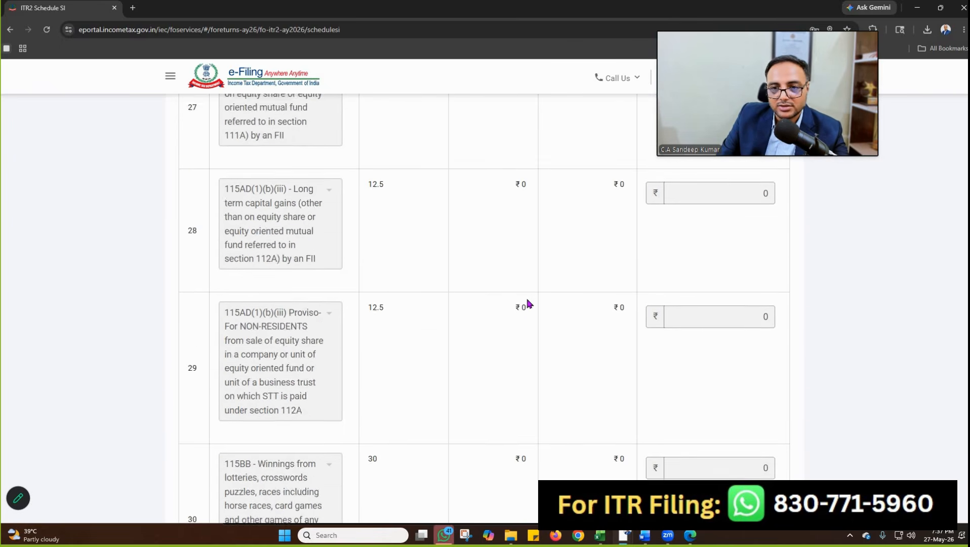
scroll(527, 303, "down", 20)
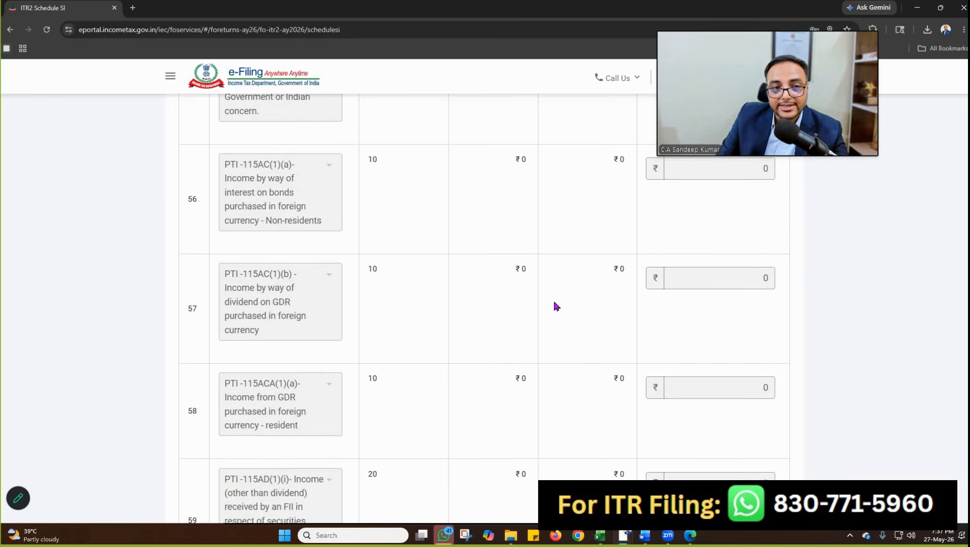
scroll(554, 302, "down", 15)
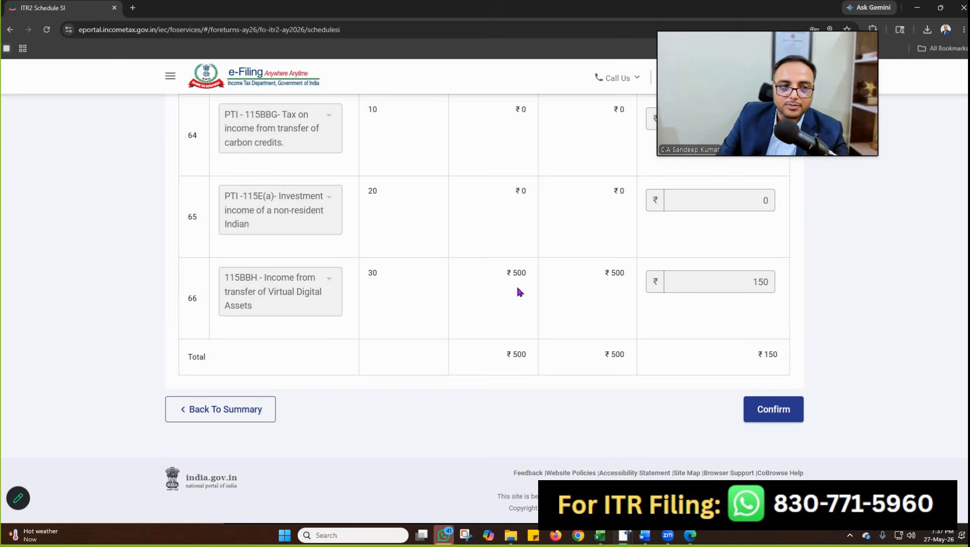
left_click(757, 283)
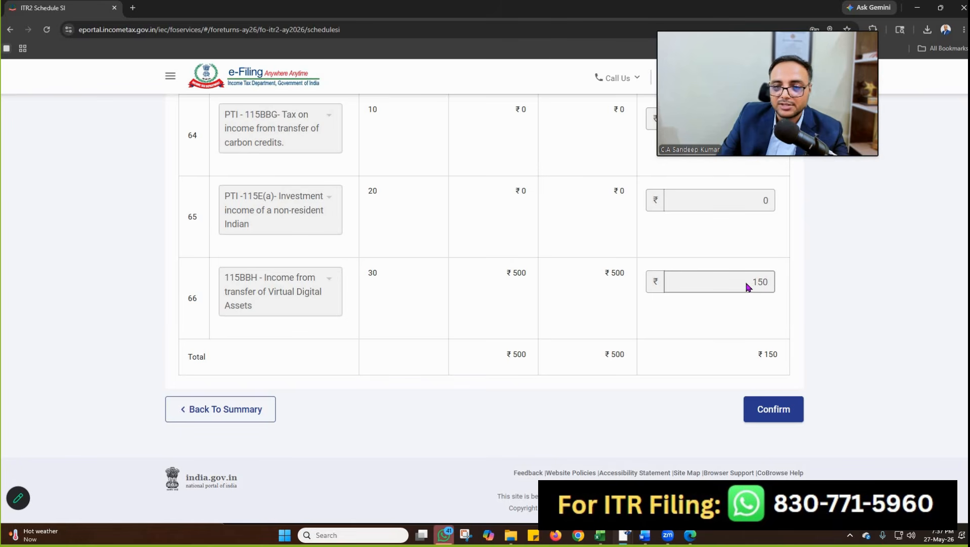
left_click(778, 411)
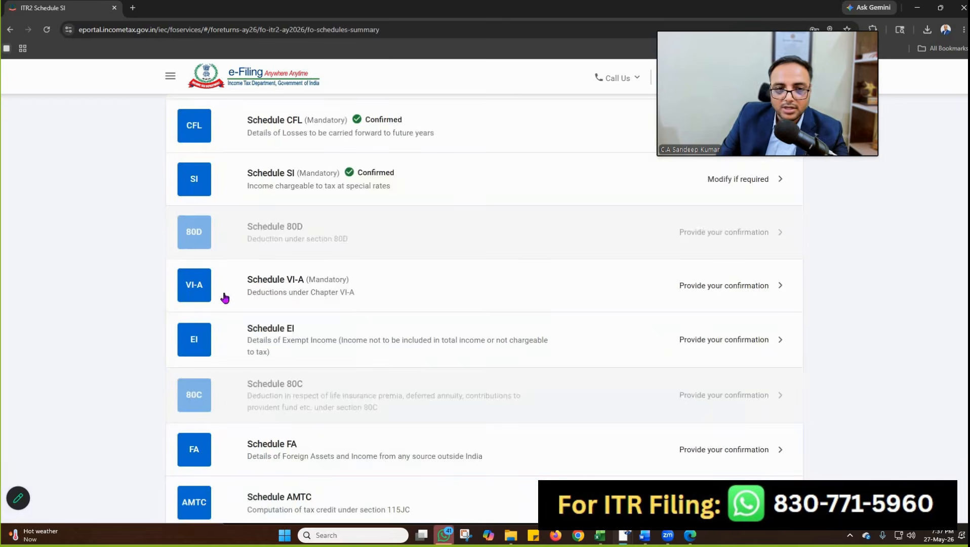
Step: Open and confirm Schedule VI-A without adding deductions, and do the same for Schedule EI without adding exempt income
left_click(543, 286)
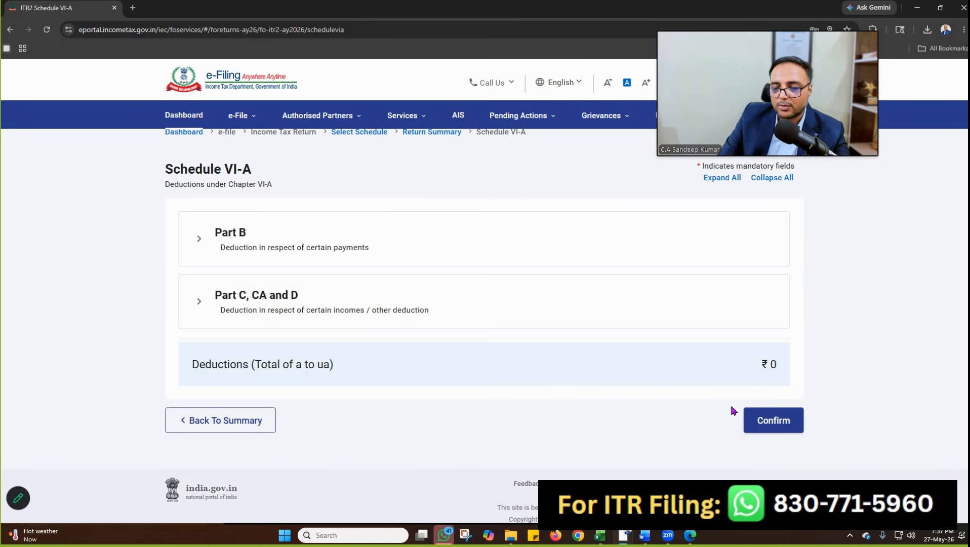
left_click(778, 425)
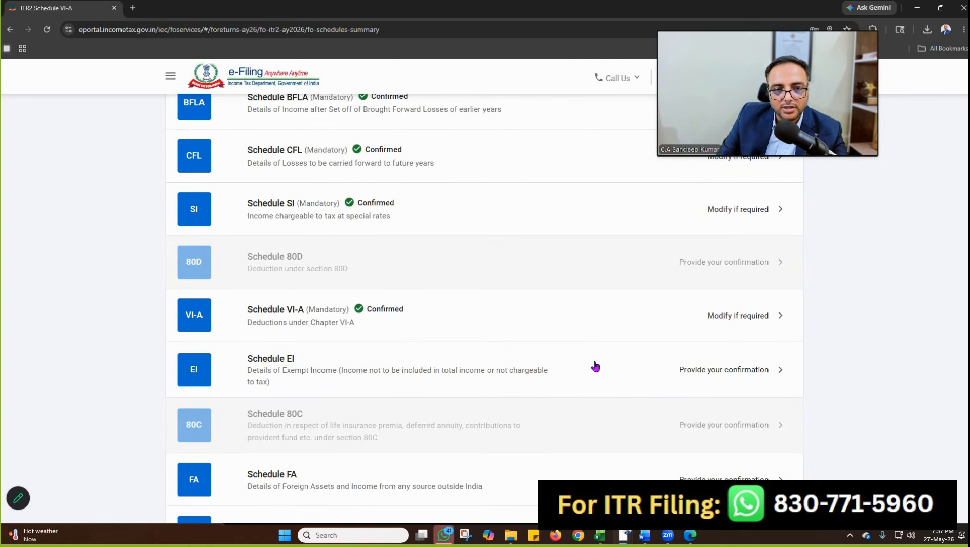
left_click(596, 366)
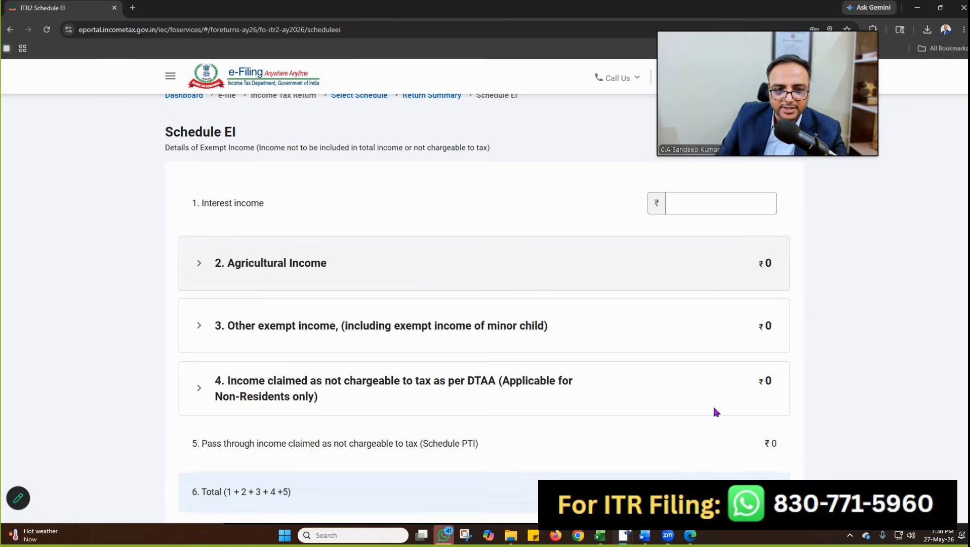
scroll(715, 411, "down", 3)
left_click(773, 409)
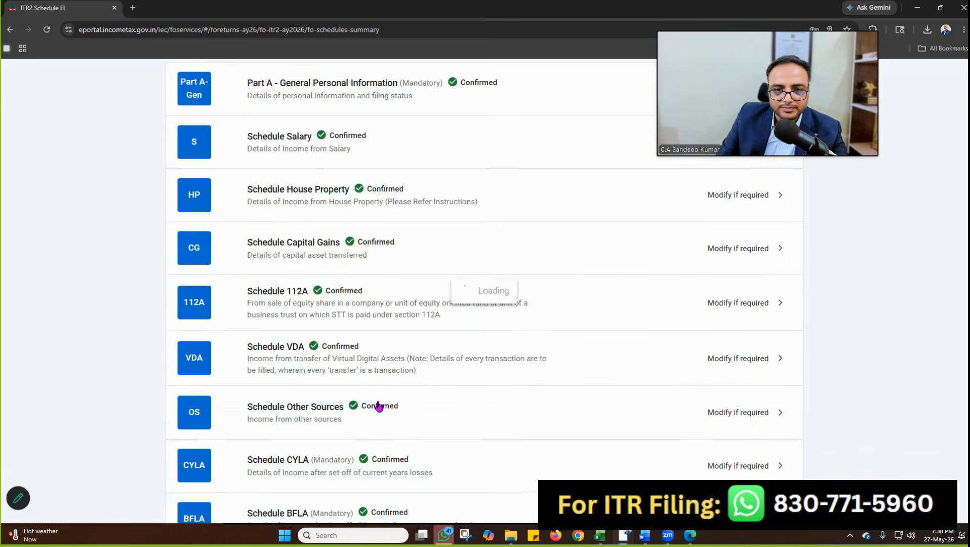
Step: Open Schedule FA, review the foreign asset and income sections A1 to G, and confirm the schedule without adding entries
scroll(379, 405, "down", 10)
scroll(276, 288, "down", 3)
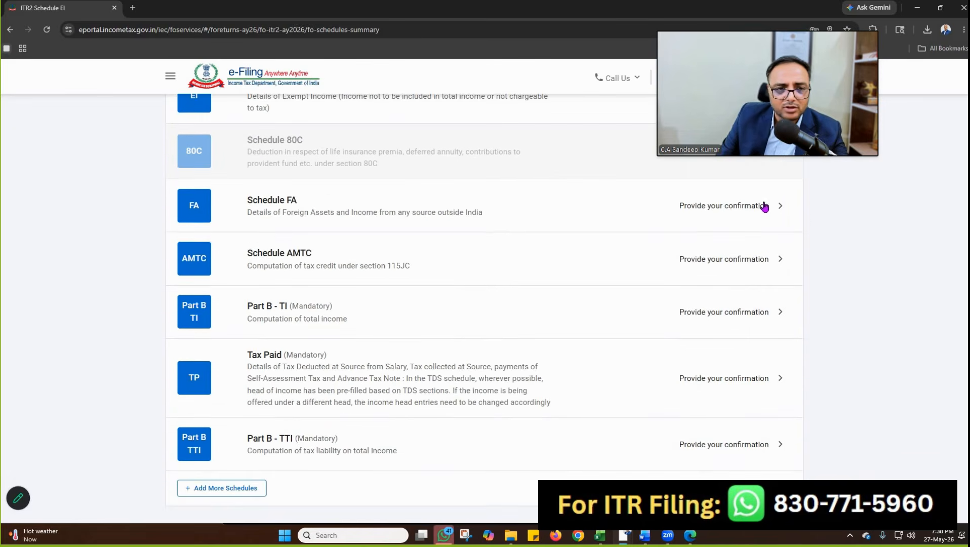
left_click(738, 208)
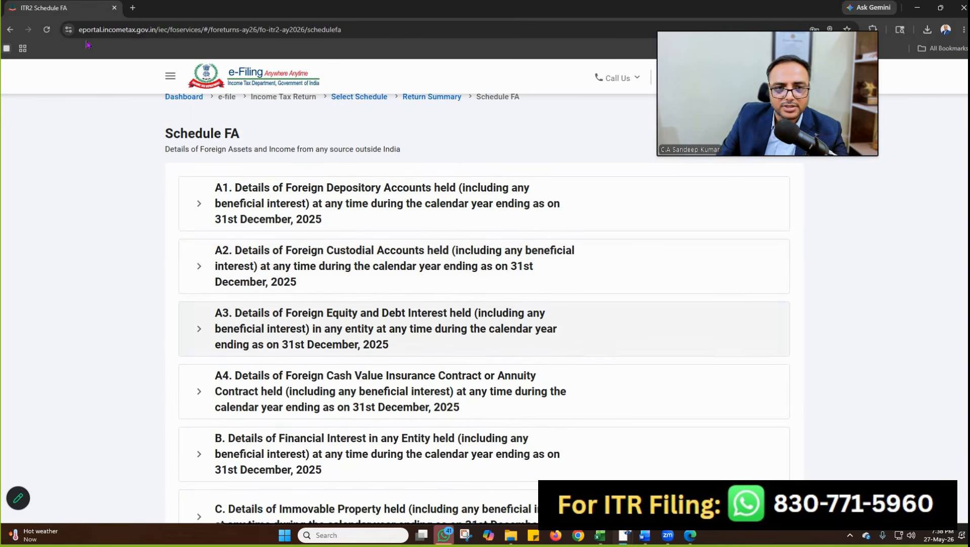
left_click_drag(390, 147, 196, 149)
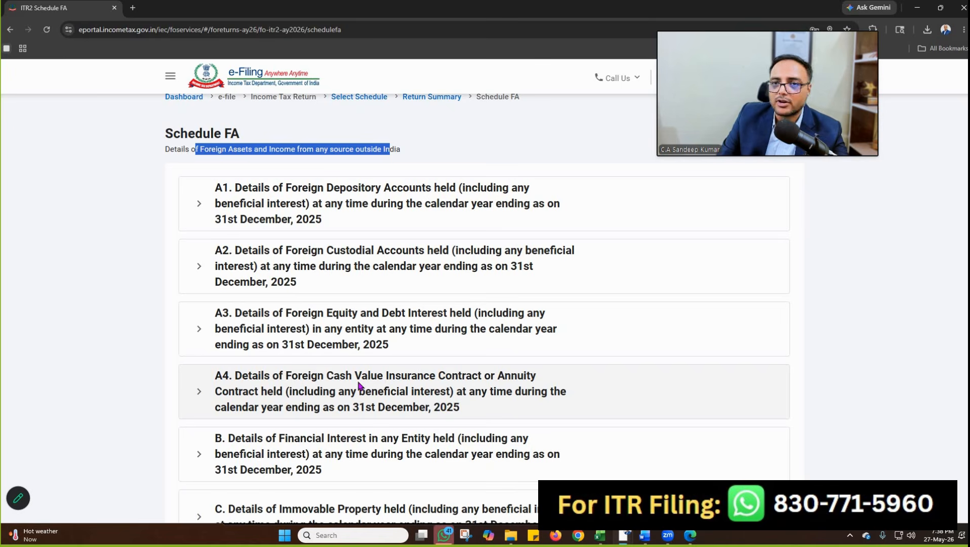
scroll(359, 384, "down", 8)
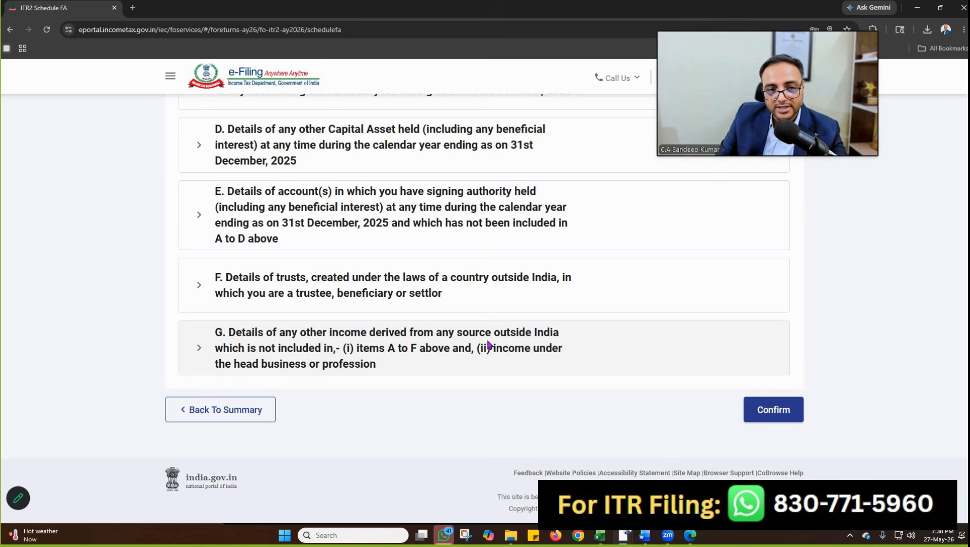
left_click(774, 409)
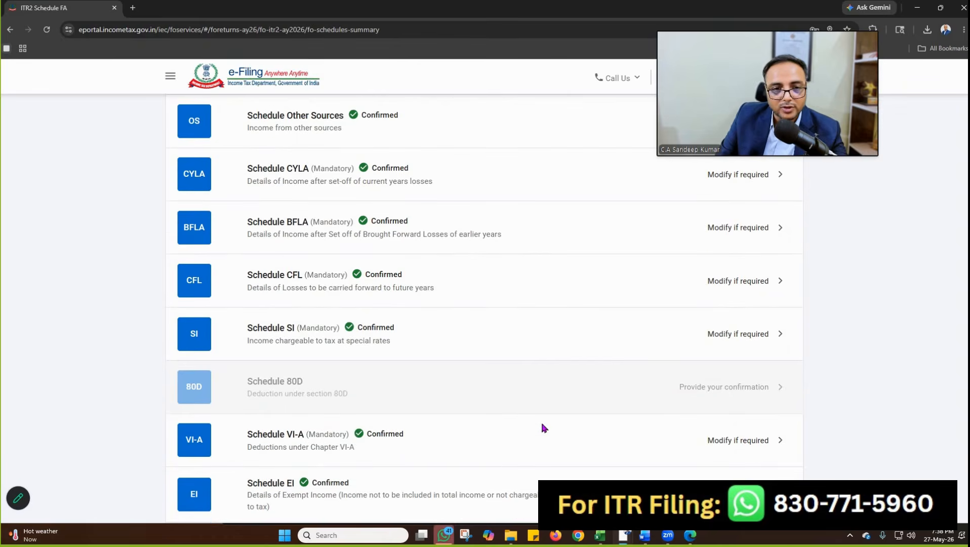
Step: Open Schedule AMTC and confirm it without entering any tax credit under section 115JC
scroll(610, 343, "down", 3)
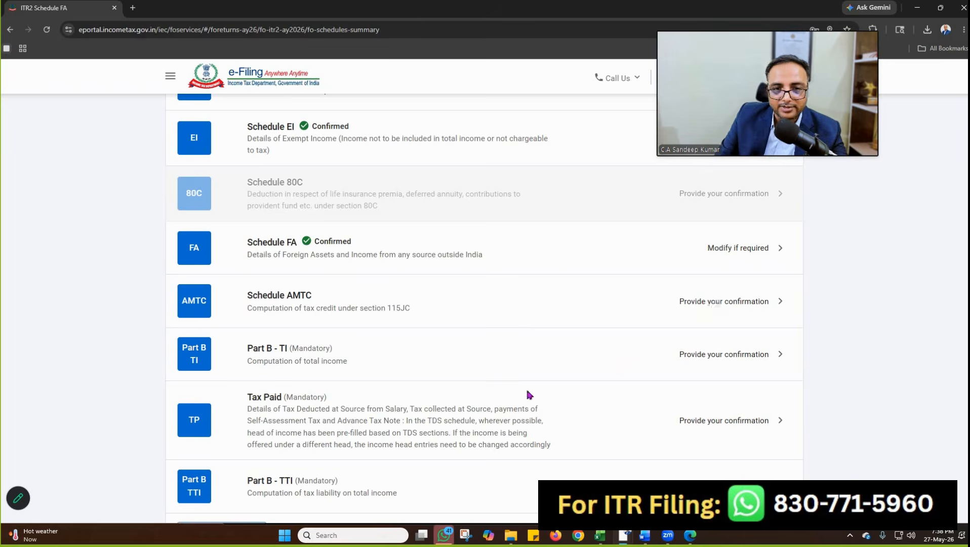
left_click(714, 303)
scroll(537, 392, "down", 12)
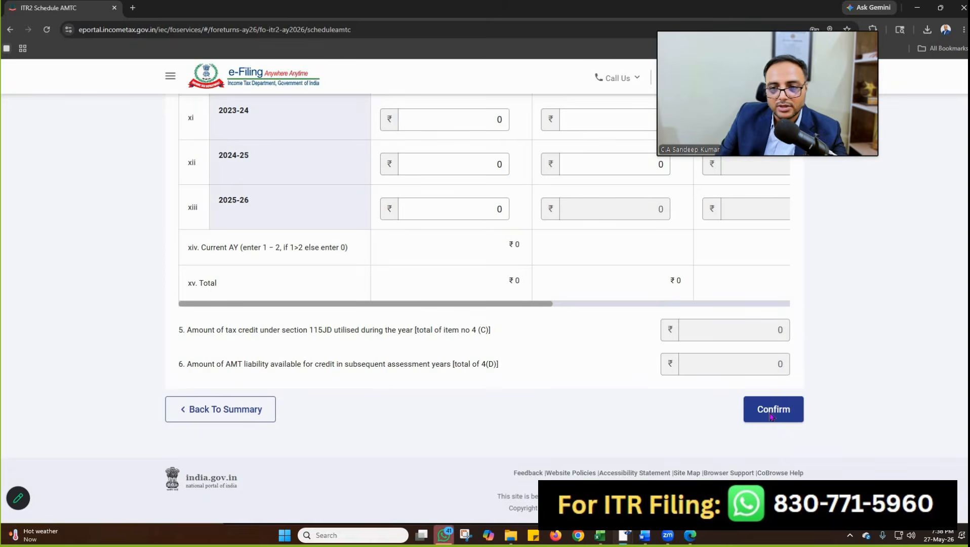
left_click(770, 416)
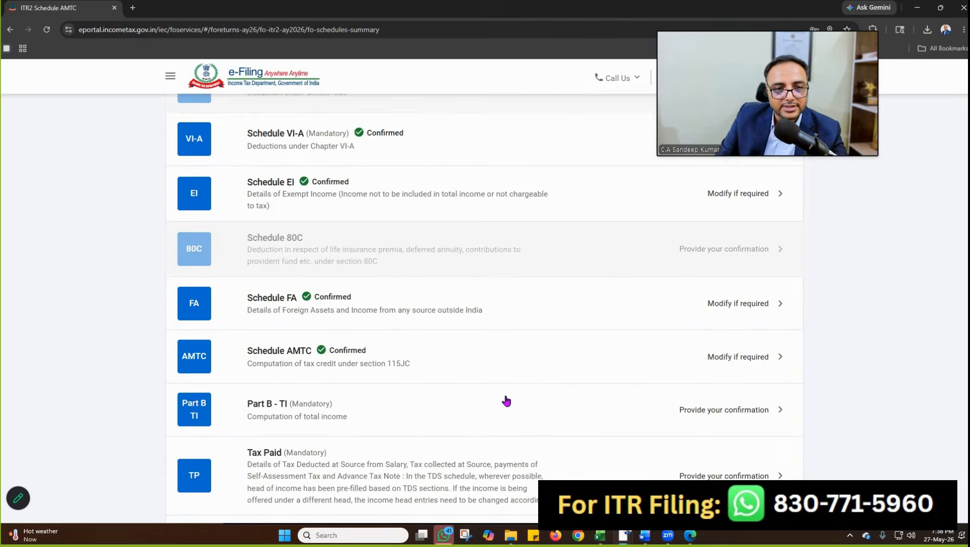
Step: Open Part B - TI, review the total income computation from salaries to deemed income under section 115JC, and confirm it
left_click(507, 400)
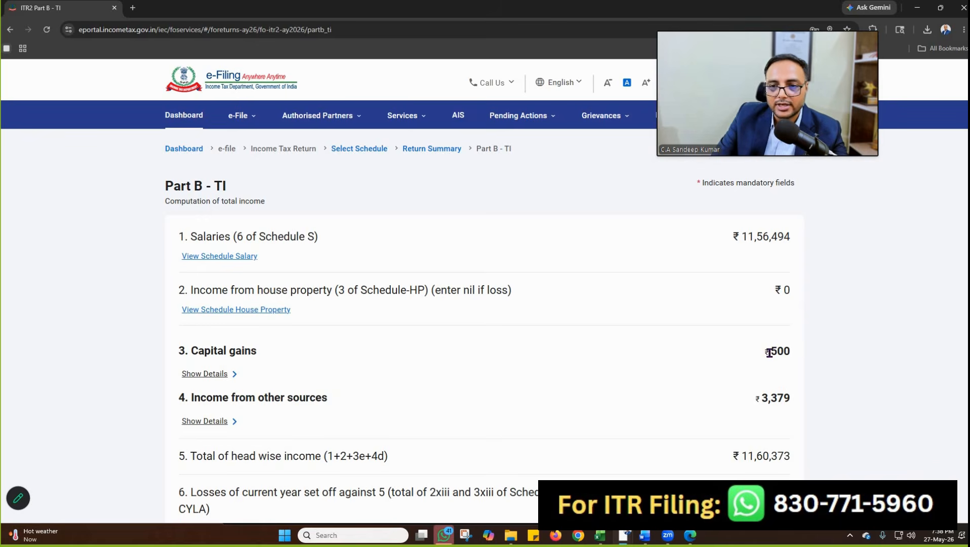
scroll(803, 318, "down", 2)
double_click(801, 318)
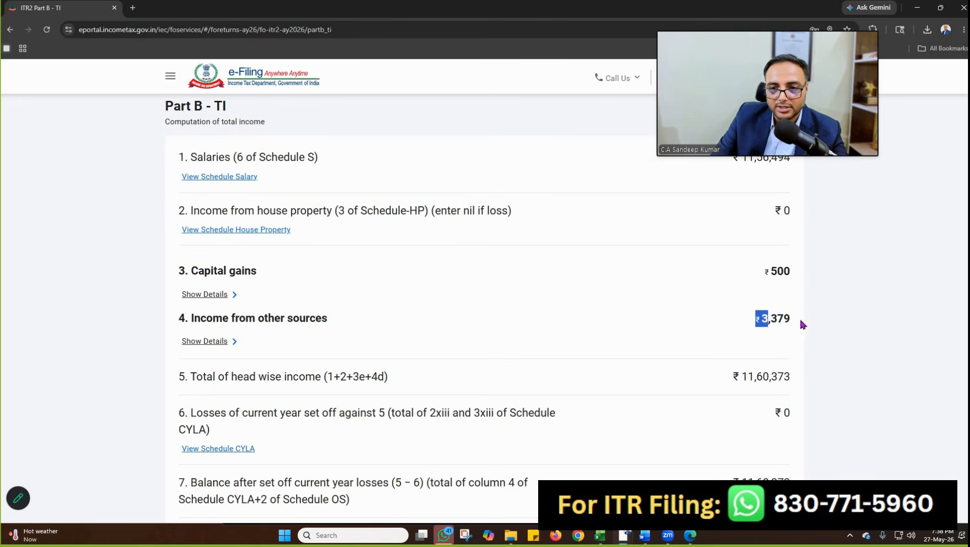
left_click(740, 373)
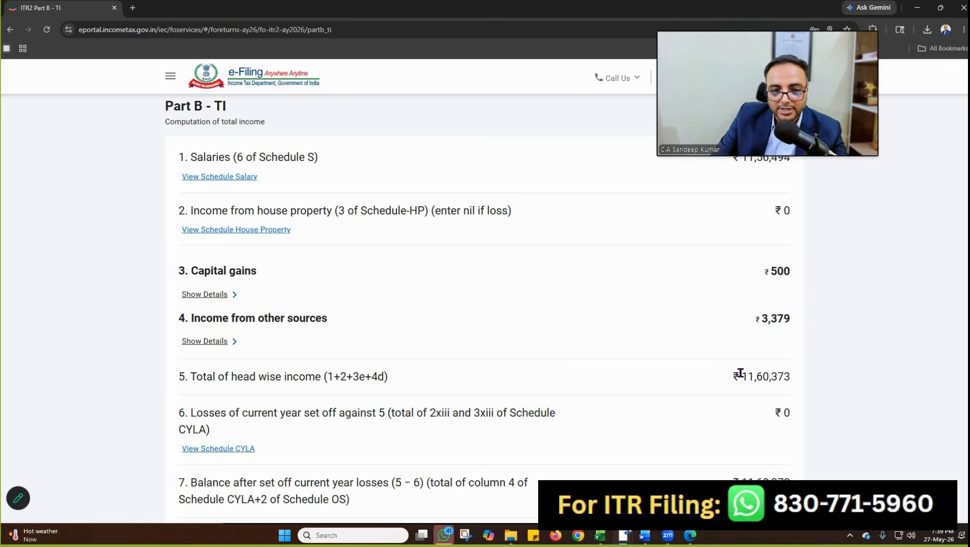
scroll(740, 375, "down", 10)
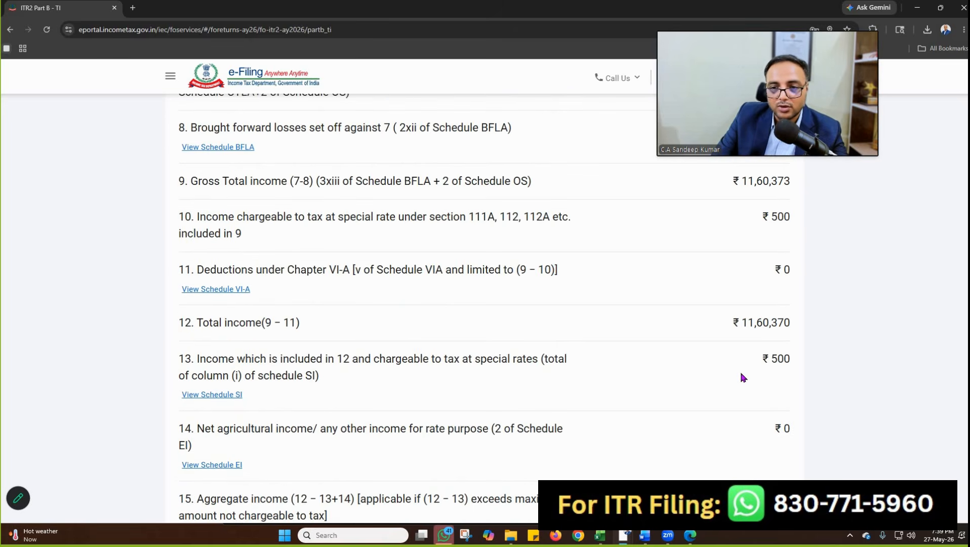
scroll(741, 375, "down", 2)
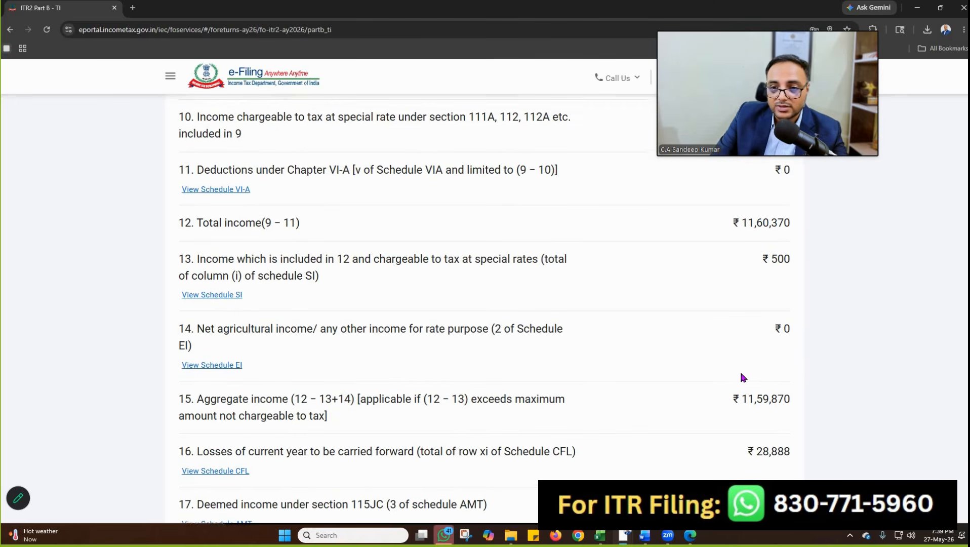
scroll(741, 375, "down", 3)
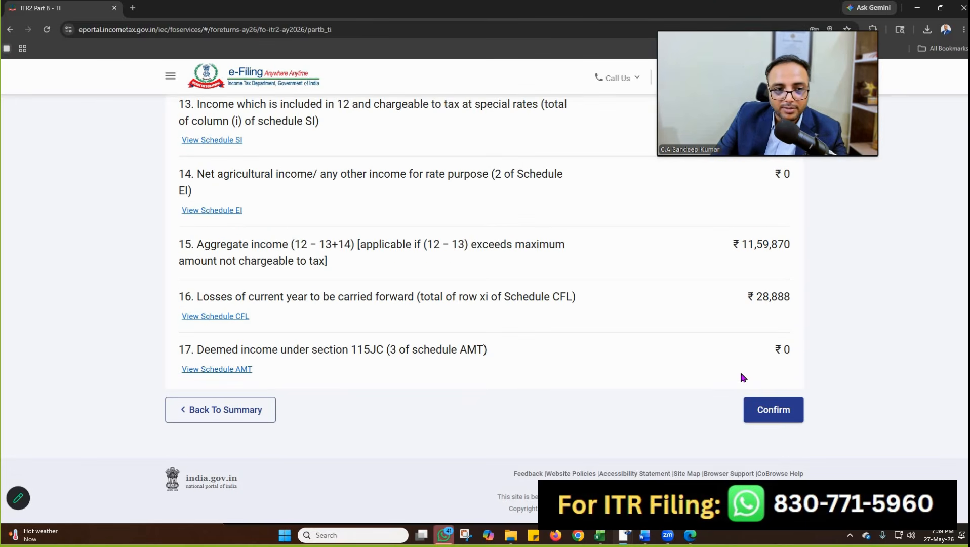
scroll(742, 375, "up", 4)
scroll(743, 376, "down", 4)
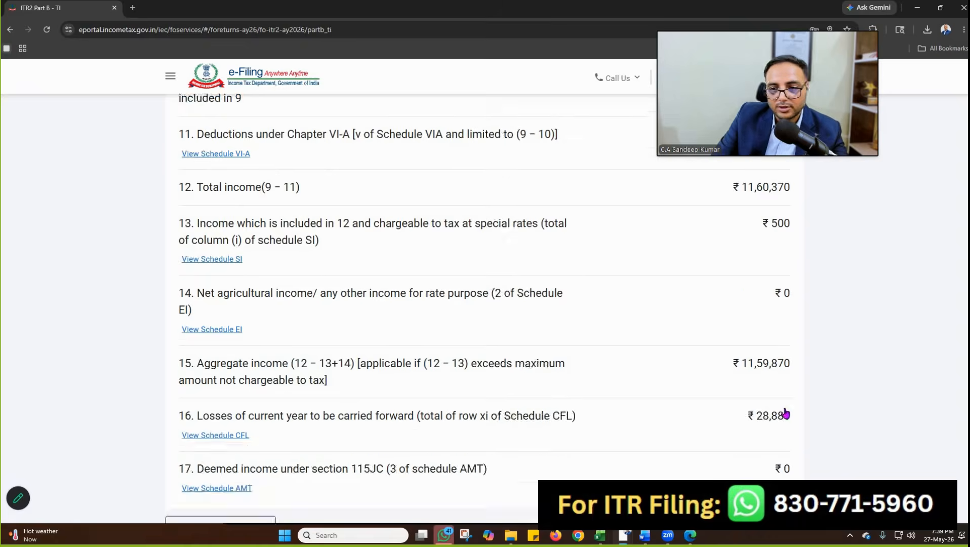
left_click(784, 410)
scroll(589, 392, "down", 5)
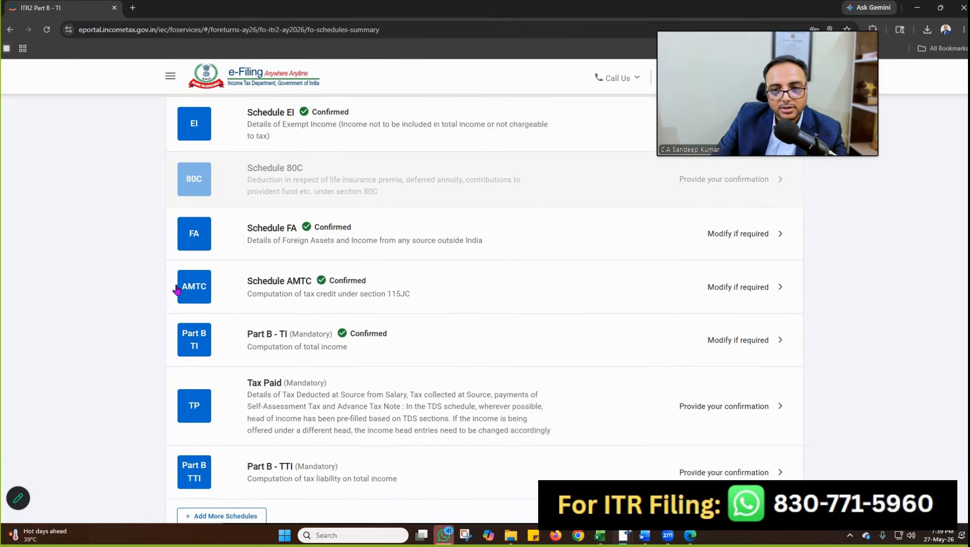
Step: Open Tax Paid, look at the entry form for TDS 1 from salary without filling it in, and confirm the schedule
left_click(708, 266)
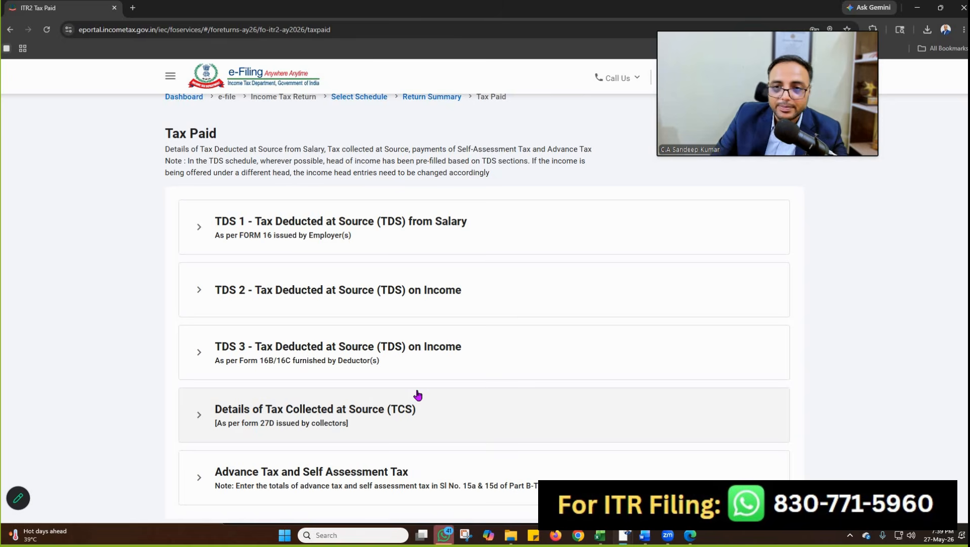
left_click(195, 233)
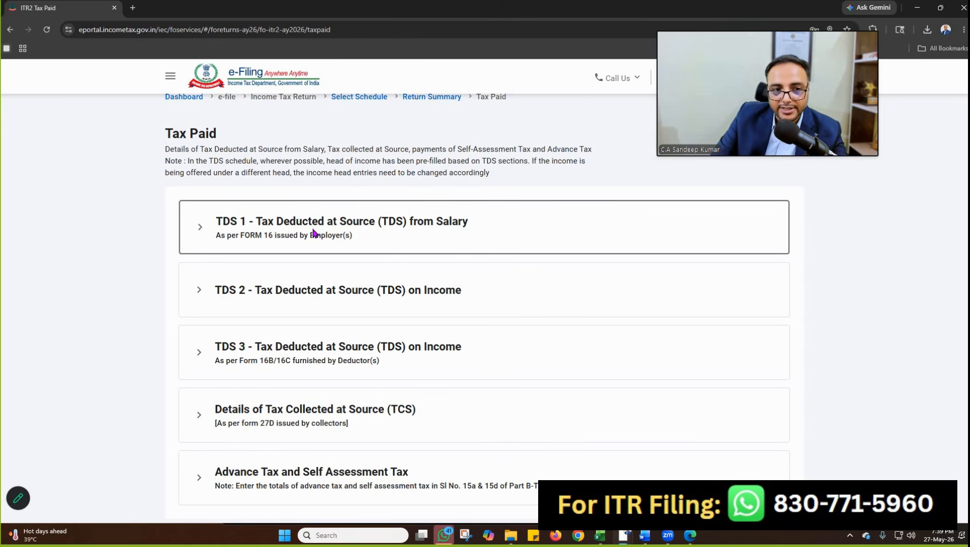
left_click(207, 228)
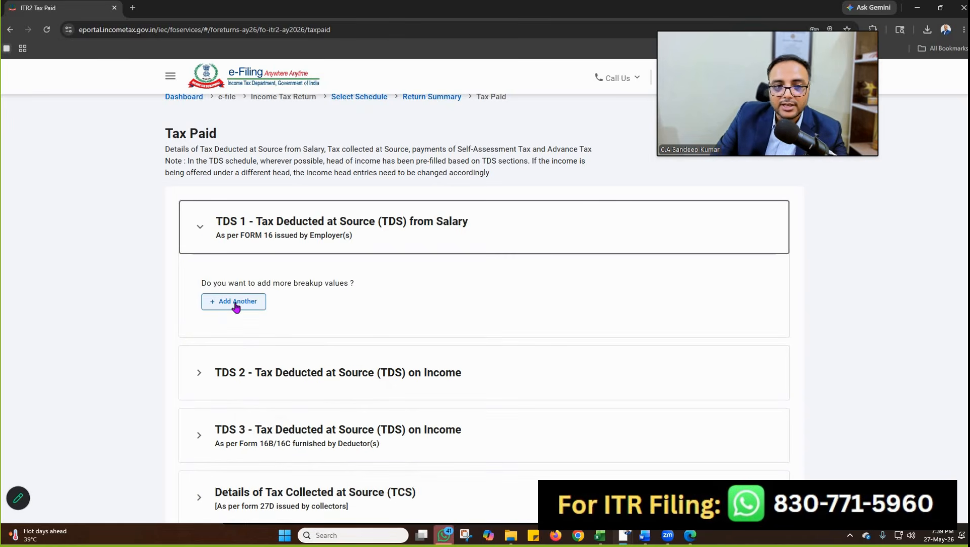
left_click(235, 303)
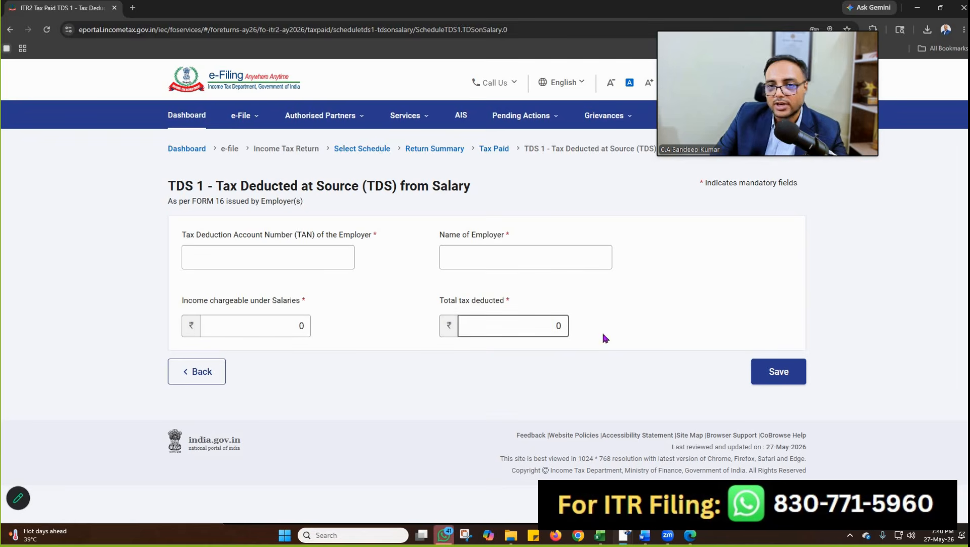
left_click(782, 373)
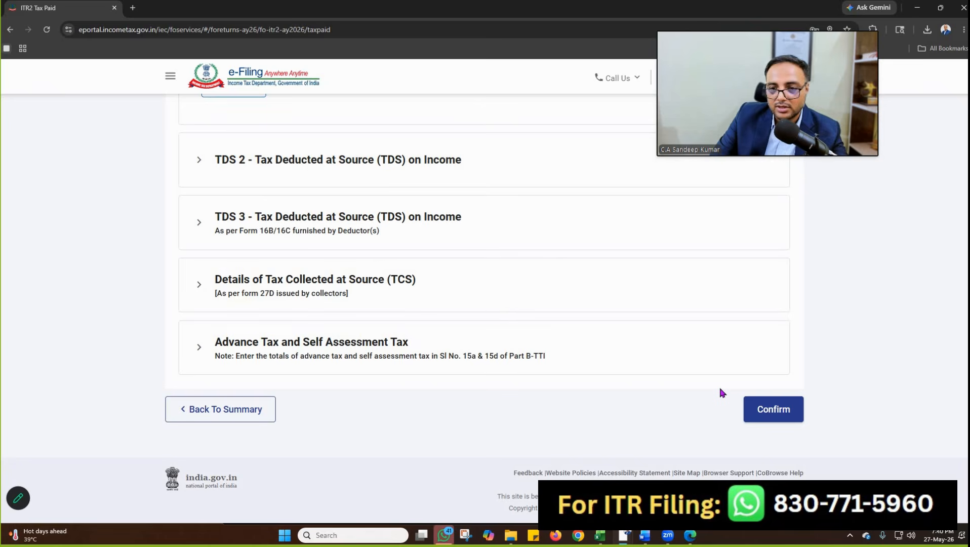
left_click(779, 417)
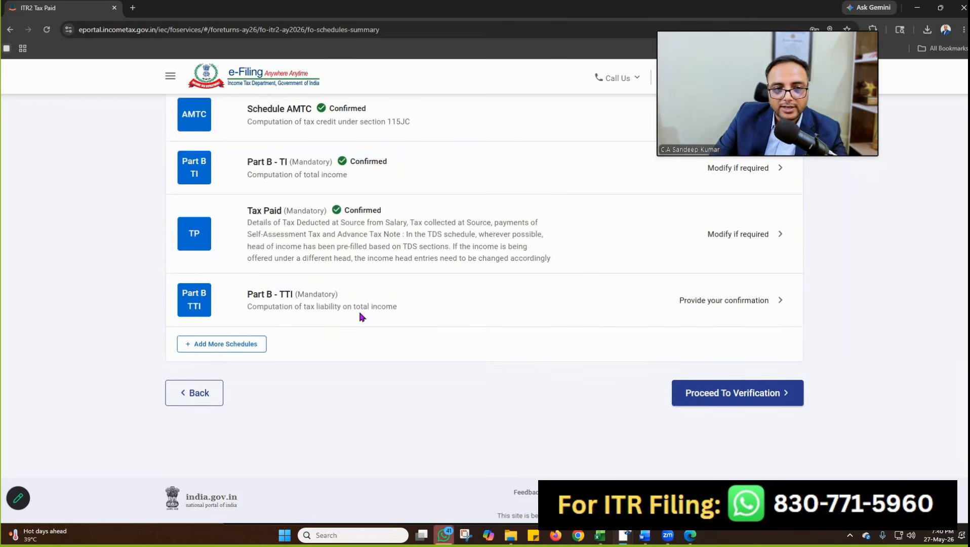
Step: Open Part B - TTI and review tax payable on total income, the section 87A rebate, tax after rebate, cess and gross tax liability
left_click(750, 303)
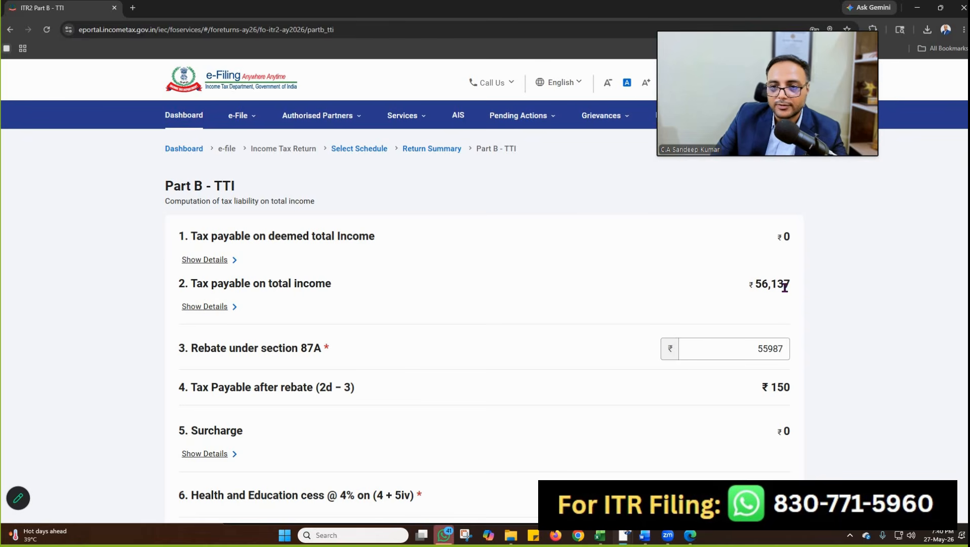
left_click_drag(756, 284, 789, 278)
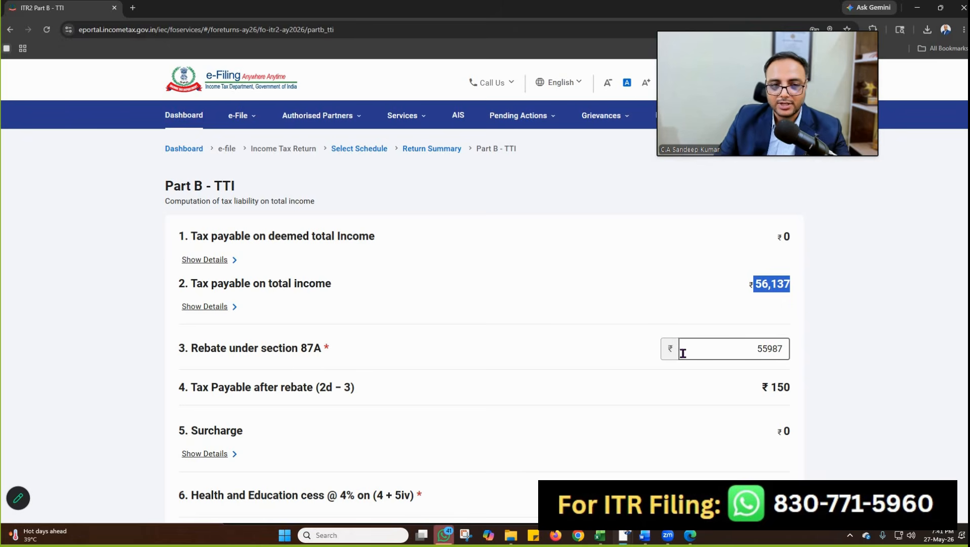
scroll(761, 389, "down", 2)
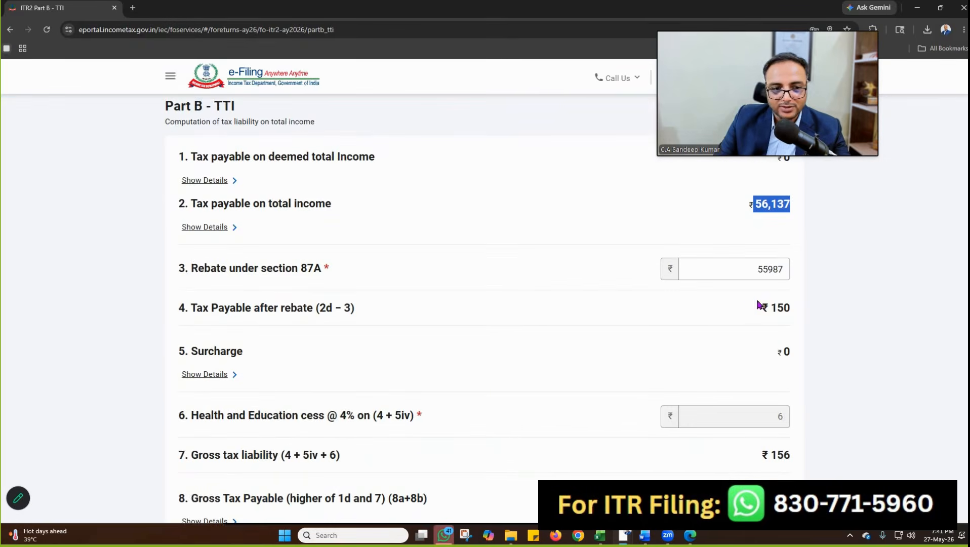
triple_click(799, 307)
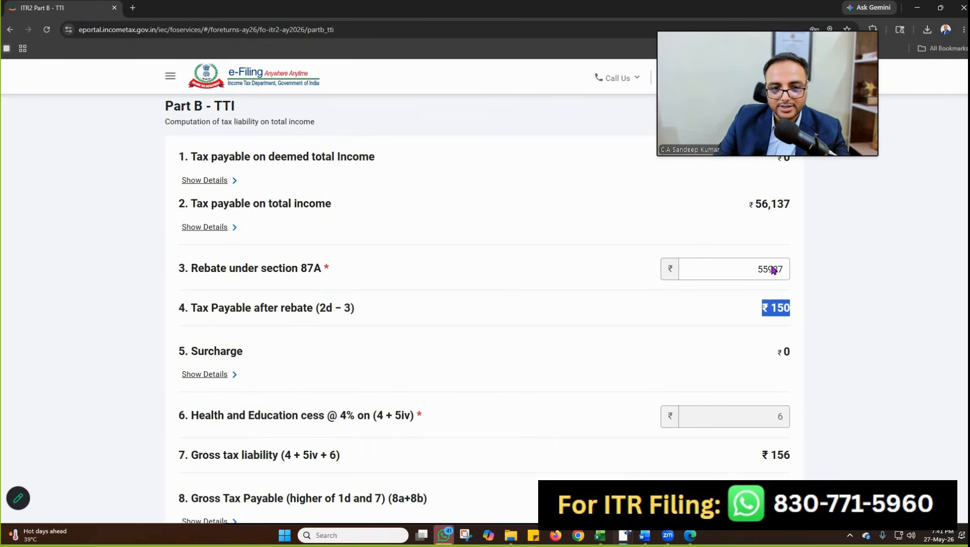
scroll(772, 268, "down", 1)
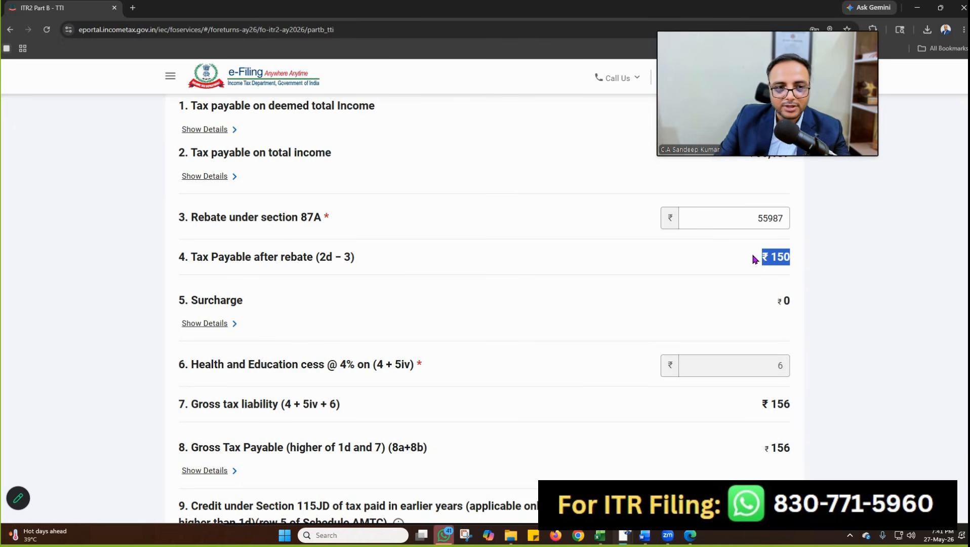
scroll(753, 263, "down", 2)
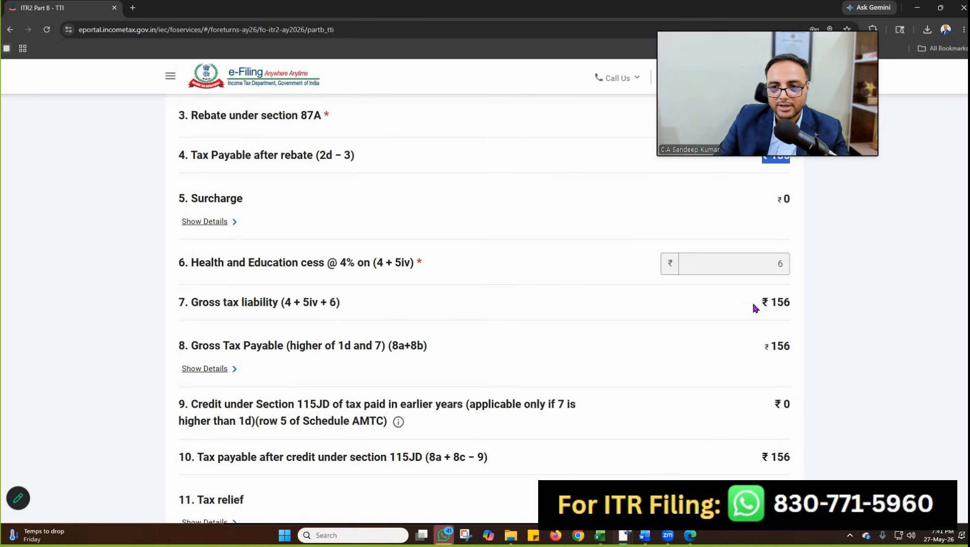
triple_click(798, 306)
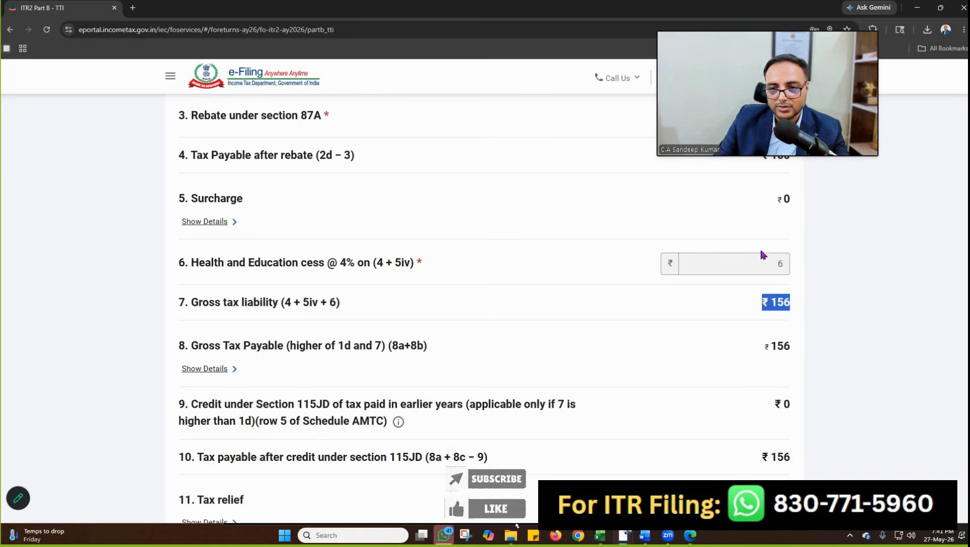
scroll(760, 248, "down", 1)
Step: Review the net and aggregate liability, taxes paid, amount payable and refund rows of Part B - TTI
scroll(788, 340, "down", 9)
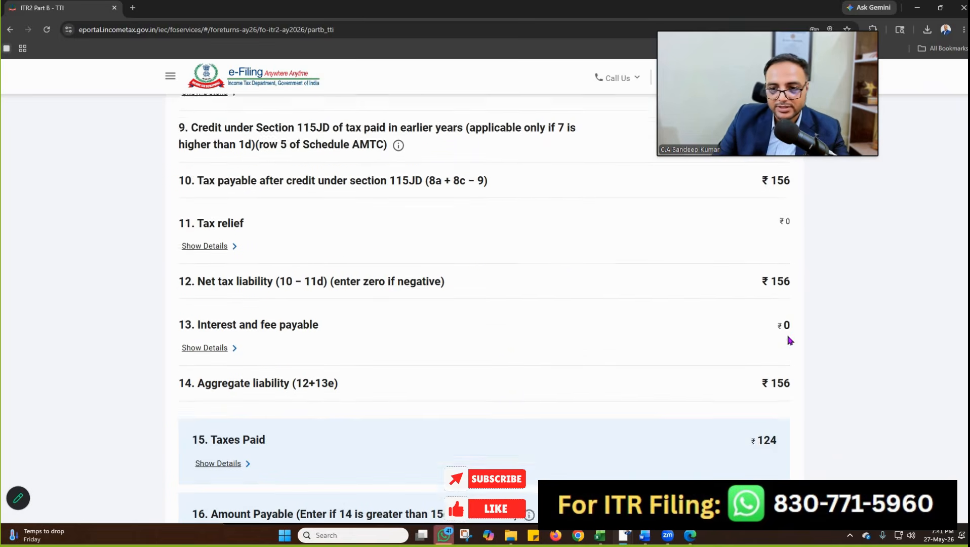
left_click_drag(753, 211, 804, 199)
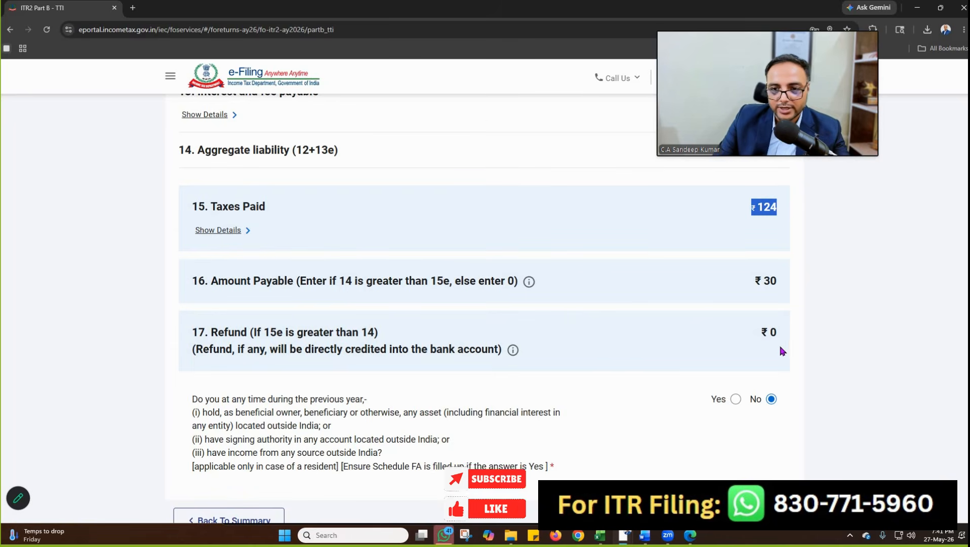
scroll(778, 343, "down", 2)
left_click_drag(241, 182, 748, 169)
left_click(749, 170)
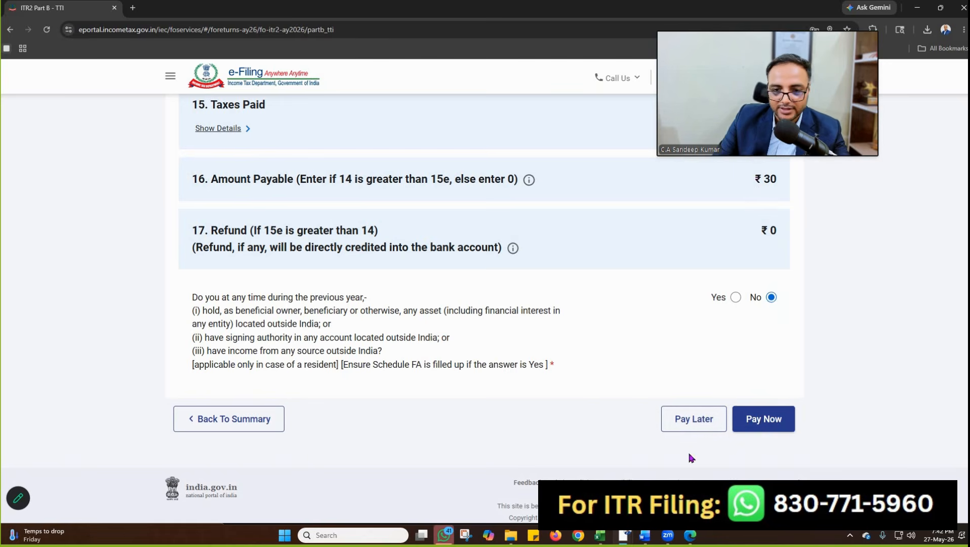
Step: Choose to pay the tax later and submit the return's declaration for internal validation
left_click(692, 419)
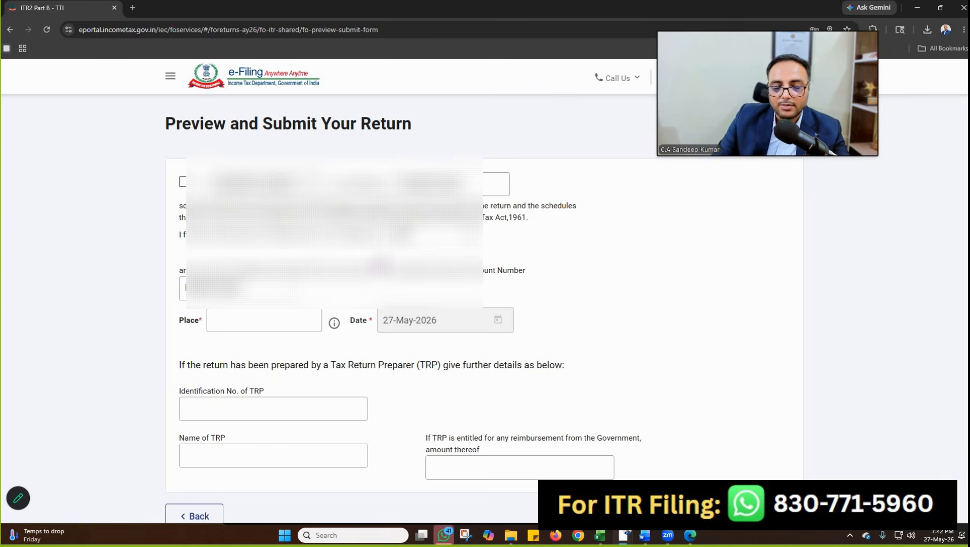
left_click(183, 183)
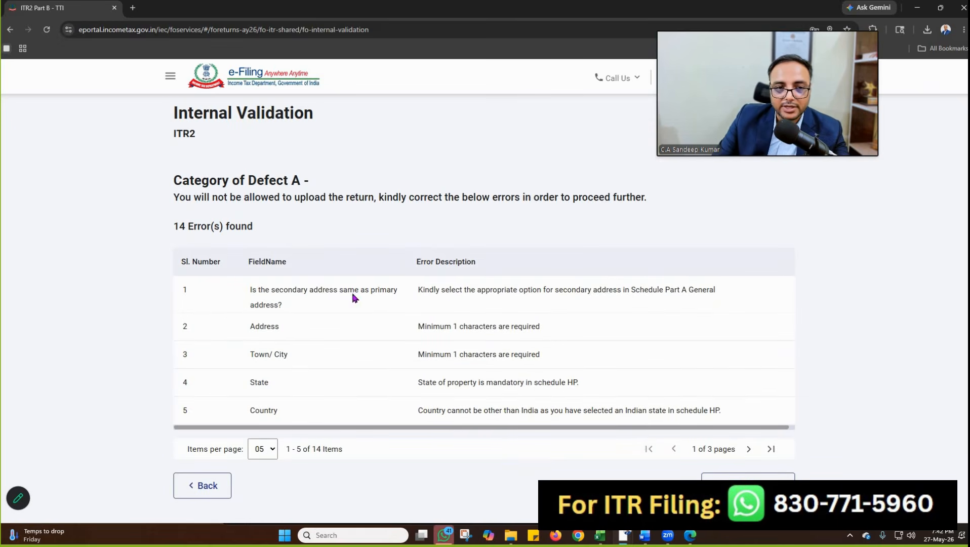
Step: Open the secondary address error, mark the secondary address as the same as the primary one, and save and confirm Part A General
left_click(261, 278)
left_click(201, 183)
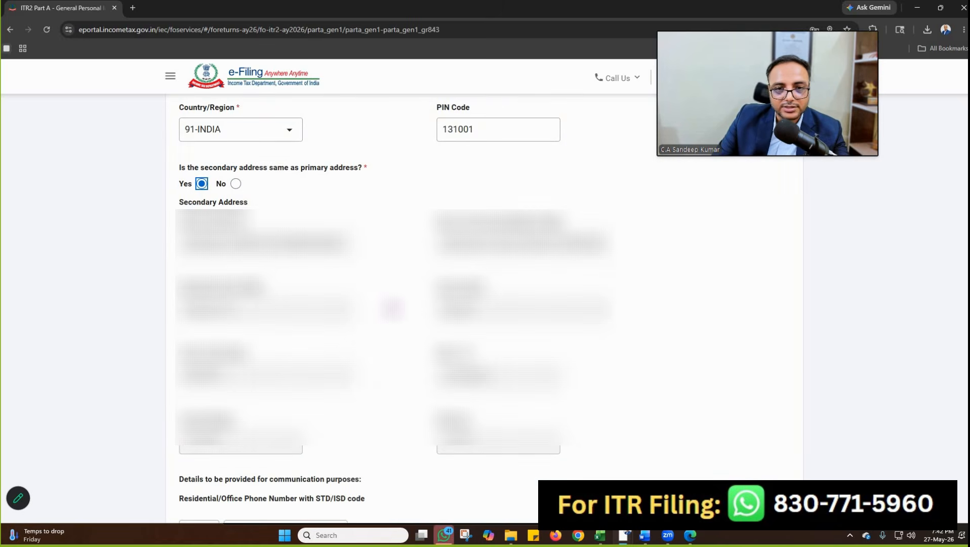
scroll(767, 408, "down", 8)
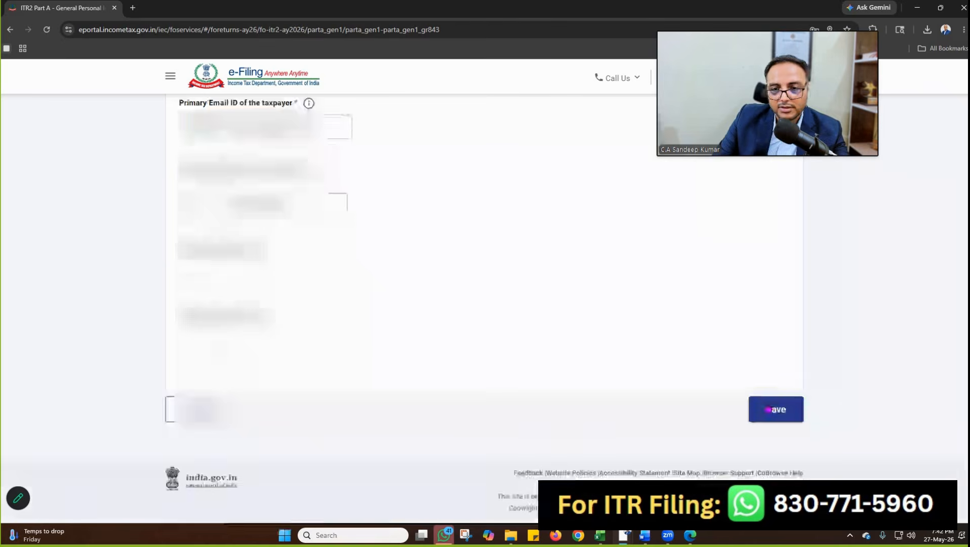
left_click(775, 412)
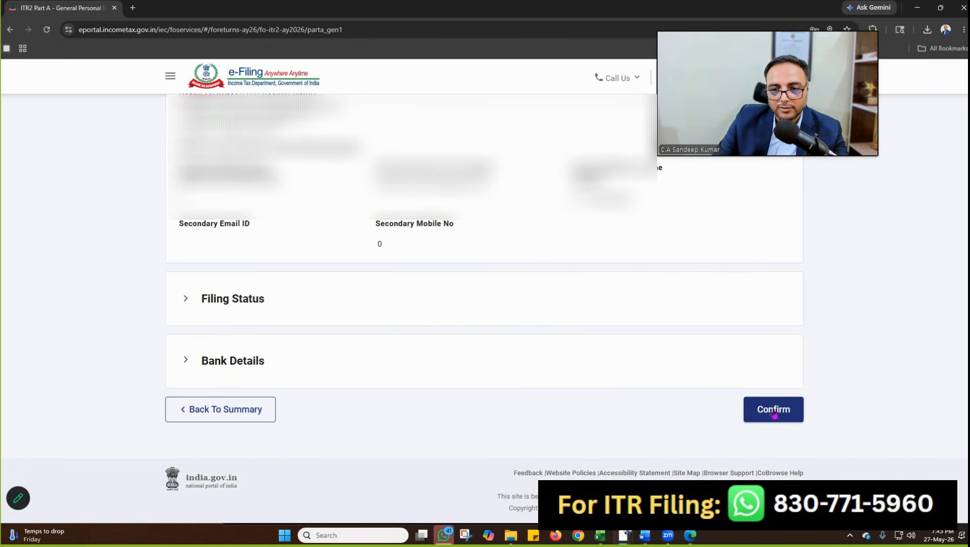
left_click(775, 410)
left_click(900, 294)
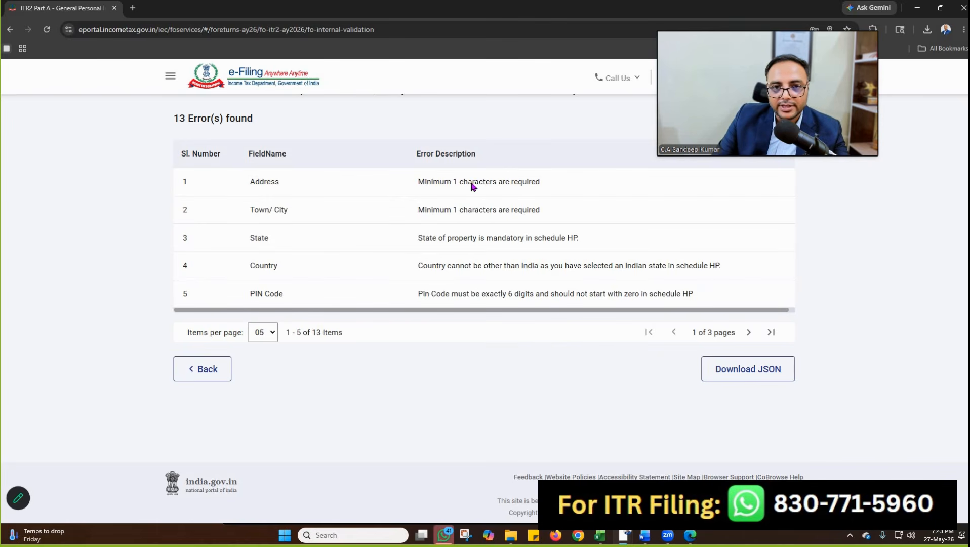
Step: Open the house property address error, complete Property 1's address with owner Self, co-owned NO and type Self Occupied, and save the property
left_click(386, 280)
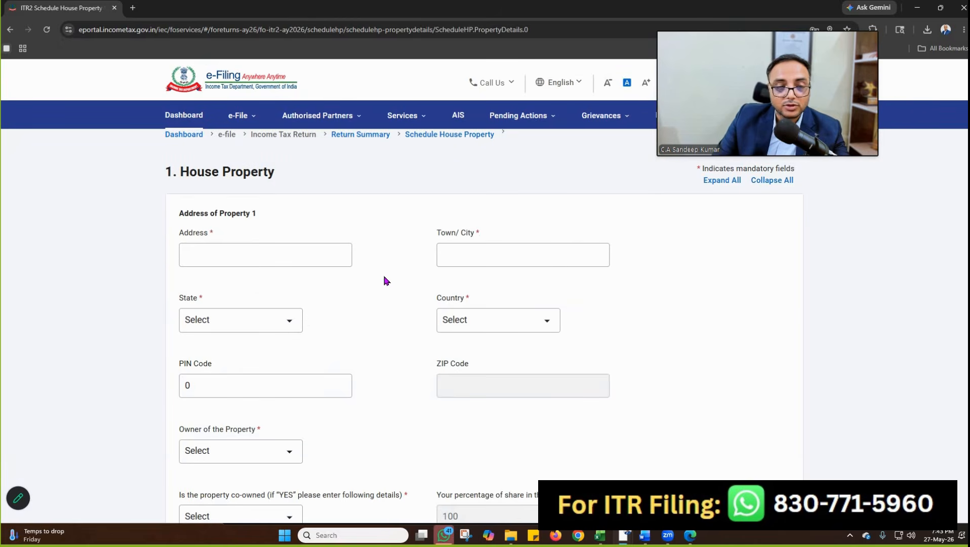
left_click(243, 257)
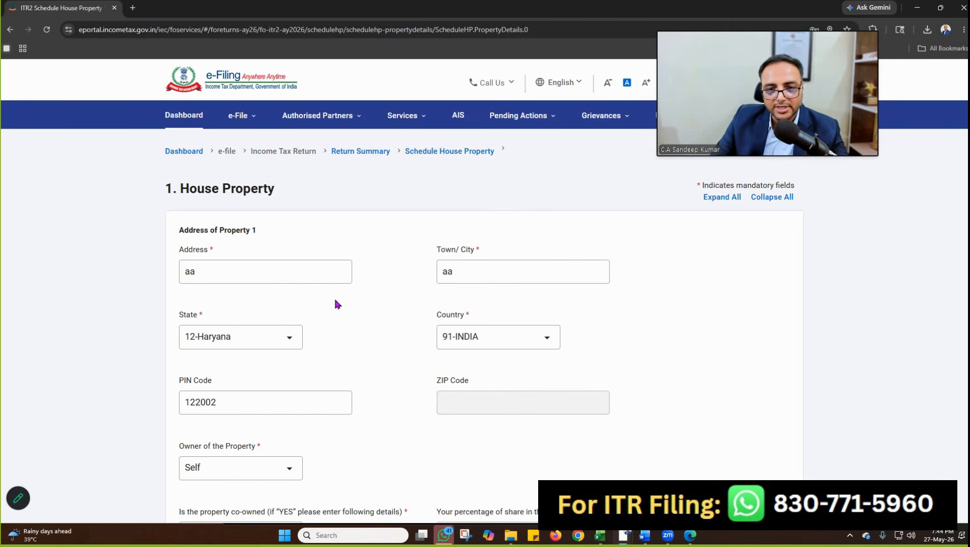
left_click(304, 273)
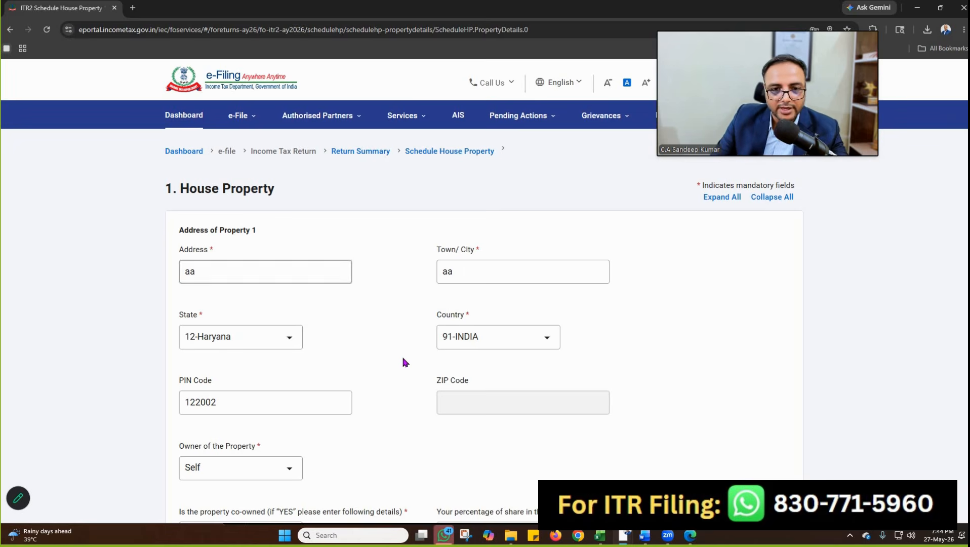
key("Tab")
scroll(401, 371, "down", 5)
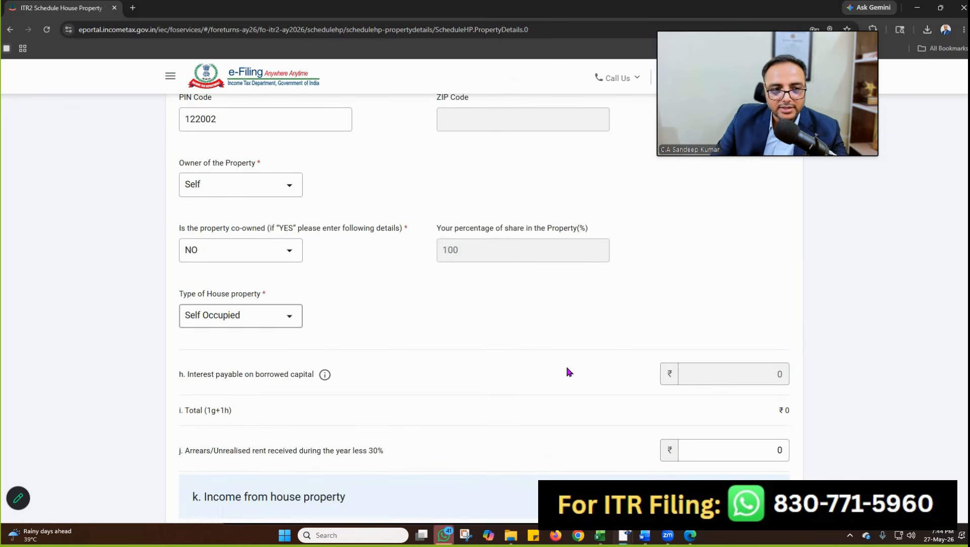
scroll(562, 353, "down", 3)
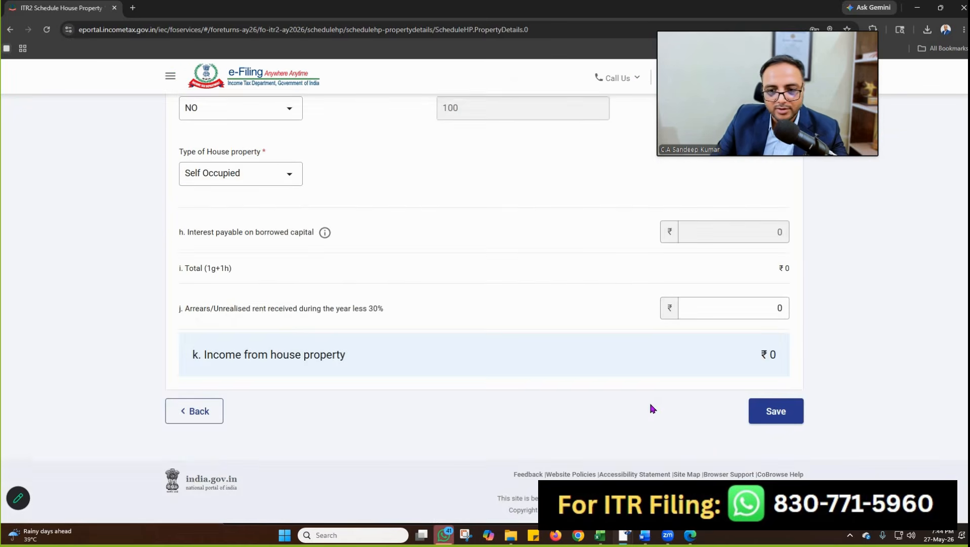
left_click(775, 411)
left_click(772, 411)
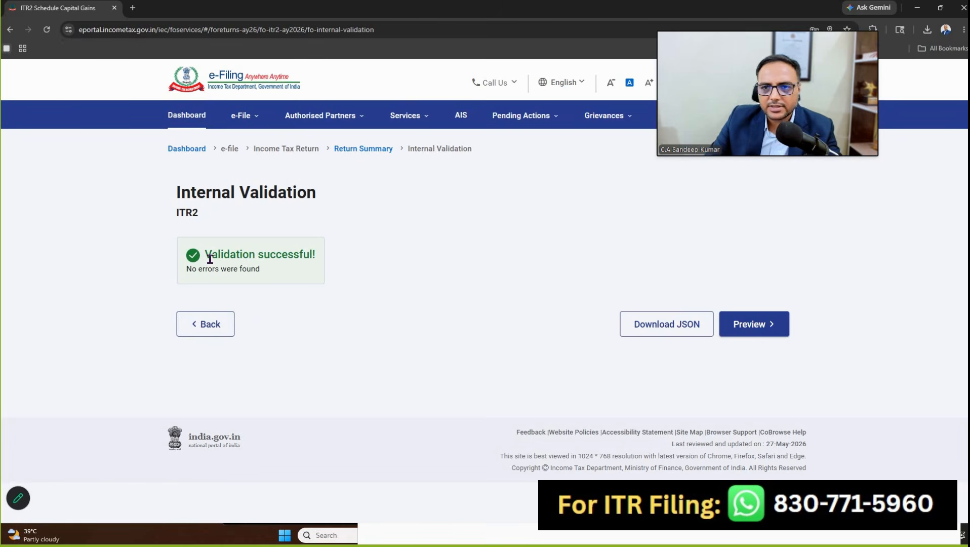
Step: Open the preview of the internally validated ITR-2 return and proceed to its final validation
left_click(751, 333)
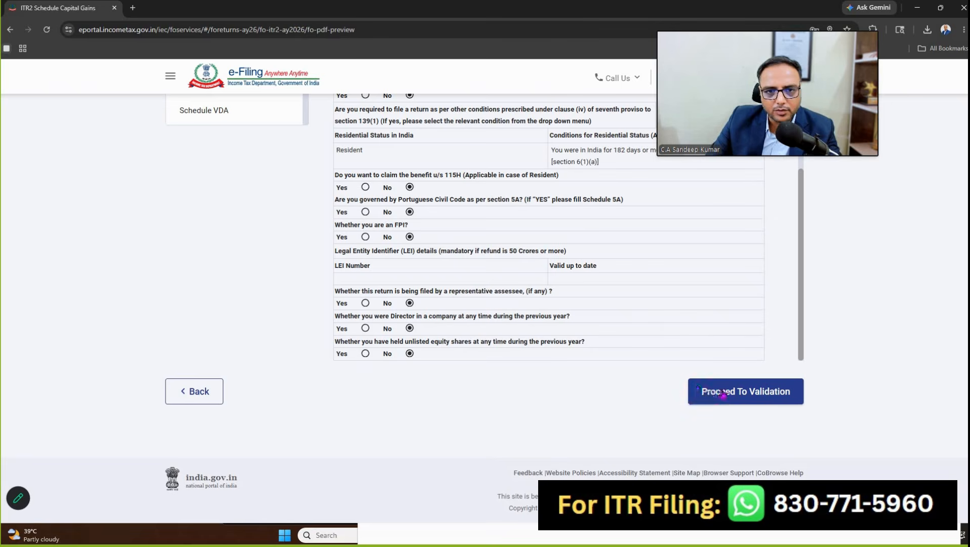
left_click(769, 394)
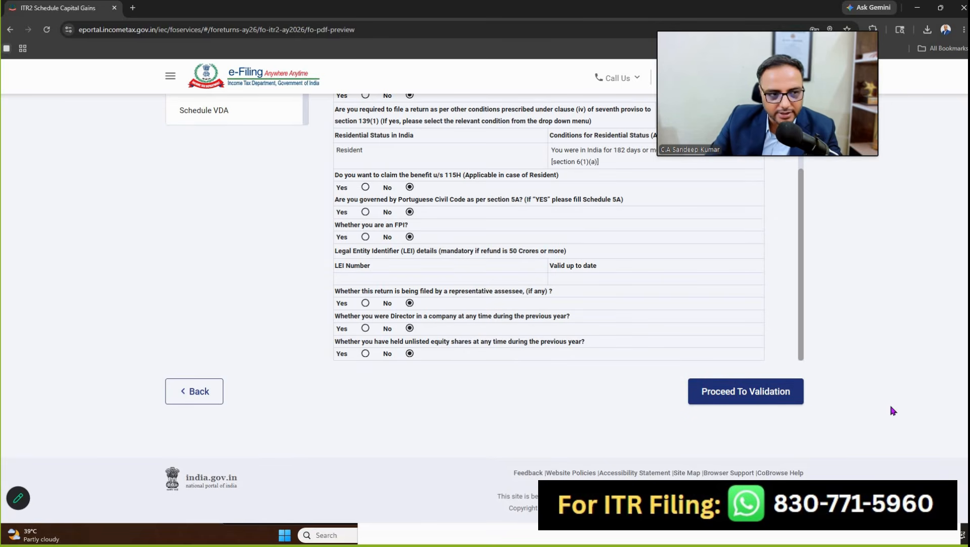